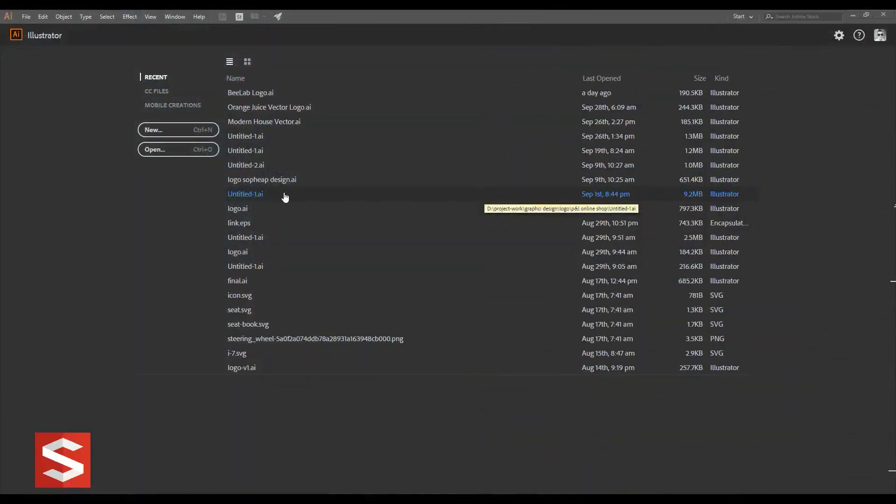
# Name a new document 'Air-Line Logo' and create it at 1000 × 1000 px, RGB
pyautogui.click(26, 17)
pyautogui.click(88, 28)
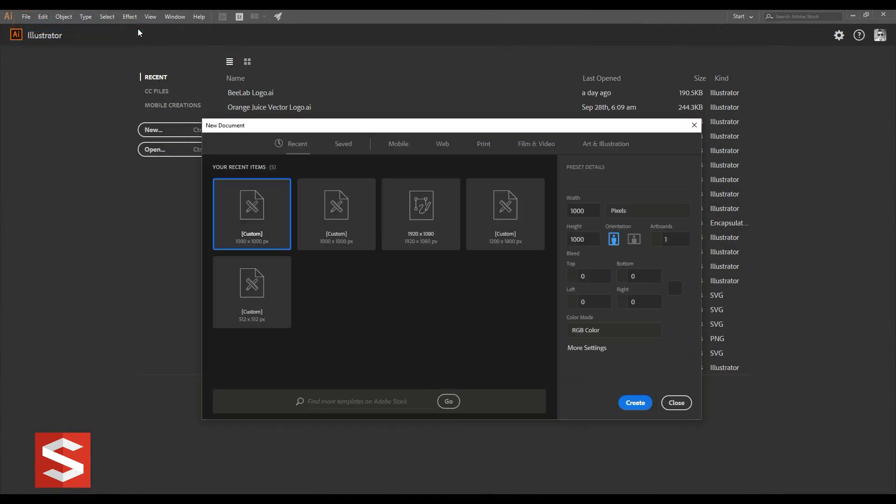
pyautogui.click(612, 182)
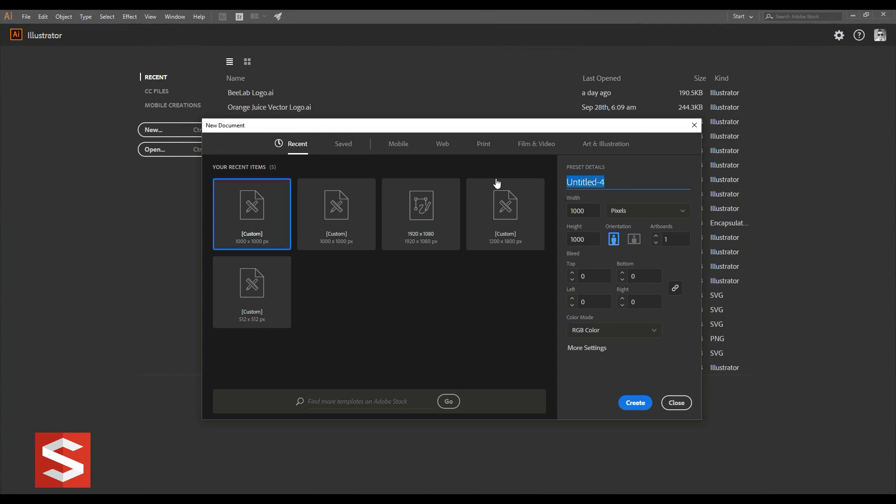
pyautogui.write('Air-Line Logo')
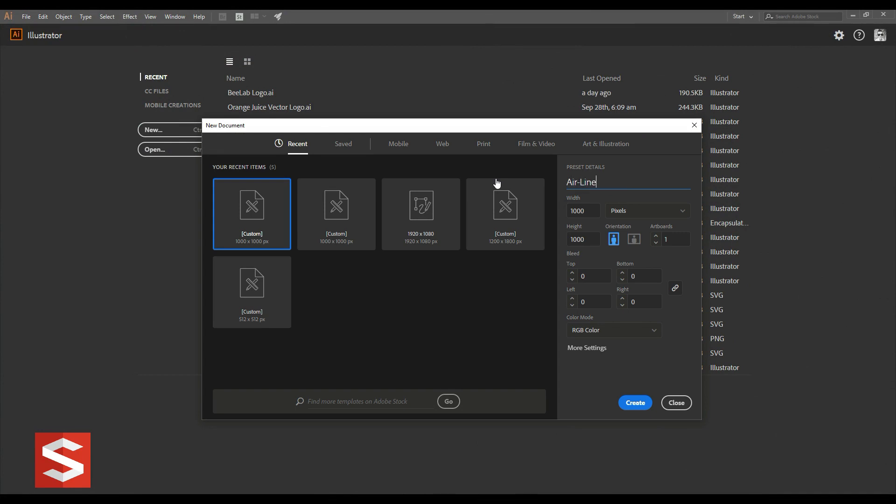
pyautogui.click(635, 402)
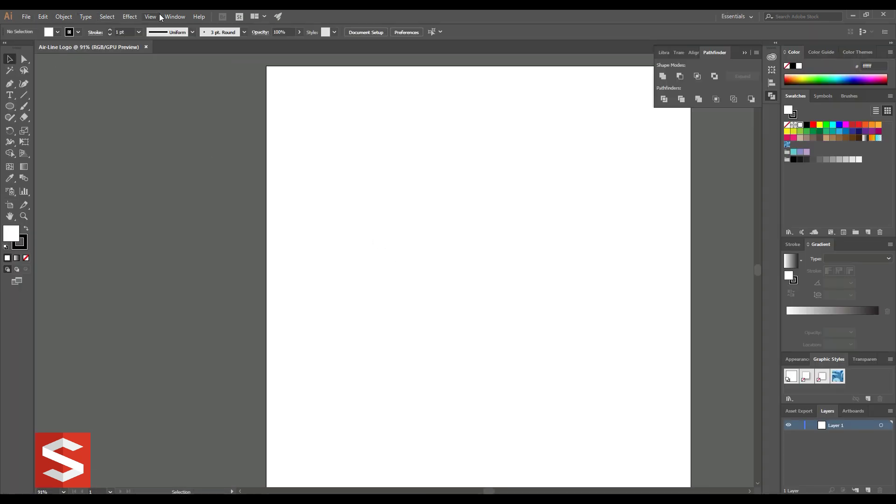
# Show the rulers and switch to the Pen Tool
pyautogui.click(150, 17)
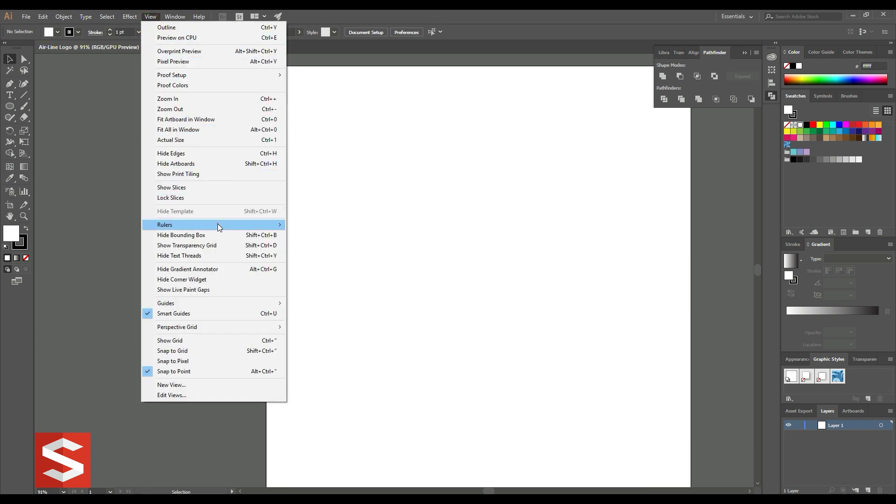
pyautogui.moveTo(210, 224)
pyautogui.click(321, 227)
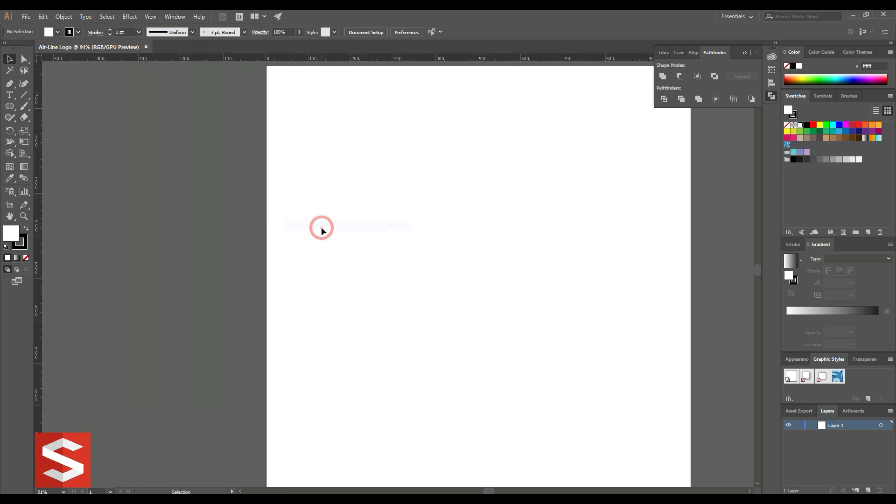
pyautogui.click(11, 85)
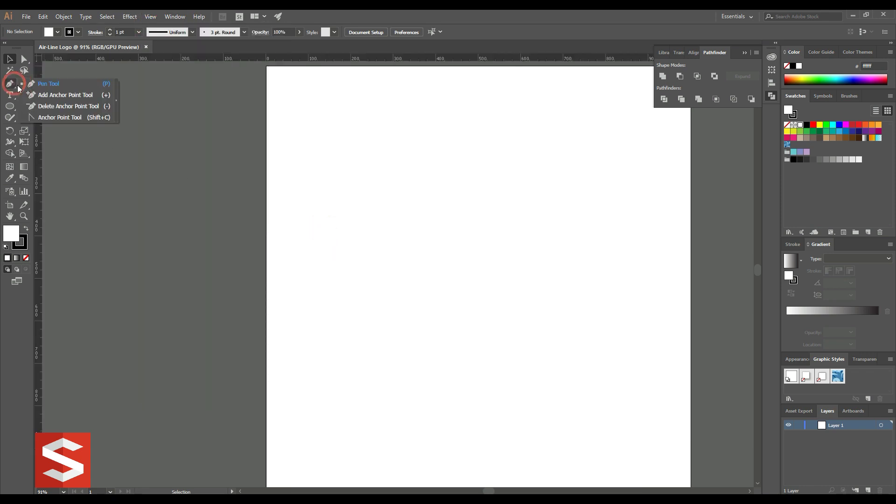
pyautogui.click(85, 83)
# Draw a closed four-point half-trapezoid with a slanted left edge, then select it
pyautogui.click(416, 152)
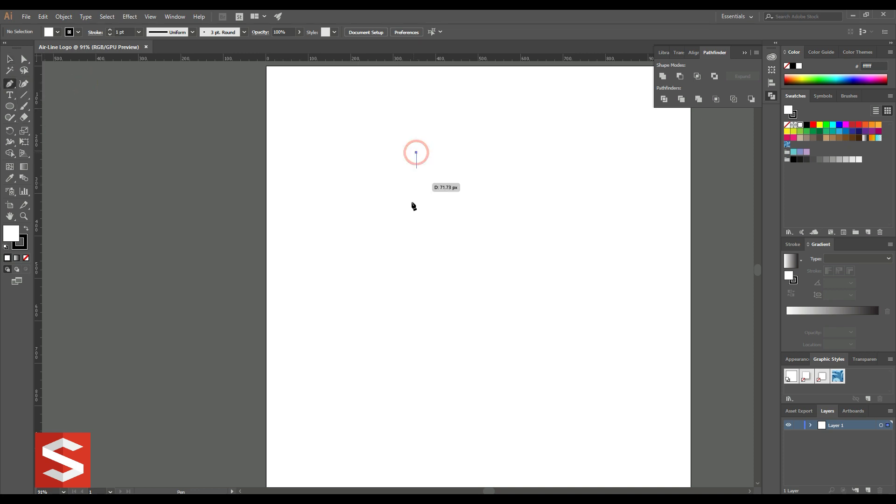
pyautogui.click(401, 260)
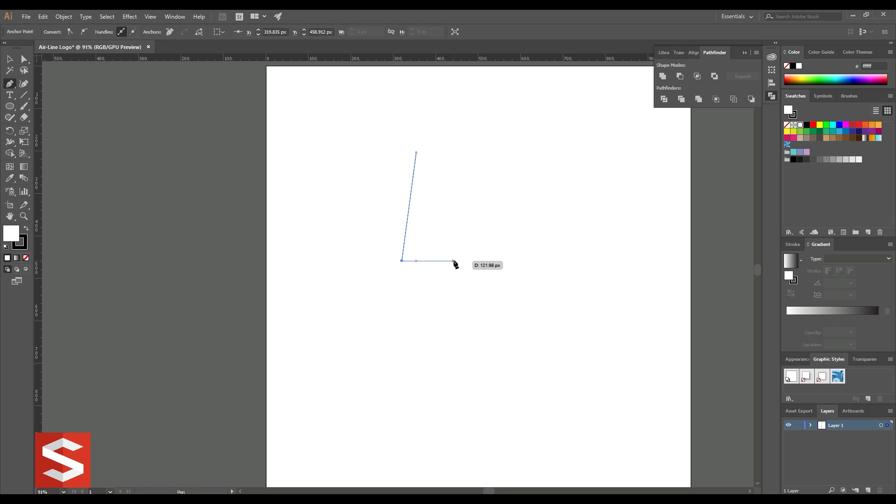
pyautogui.click(453, 261)
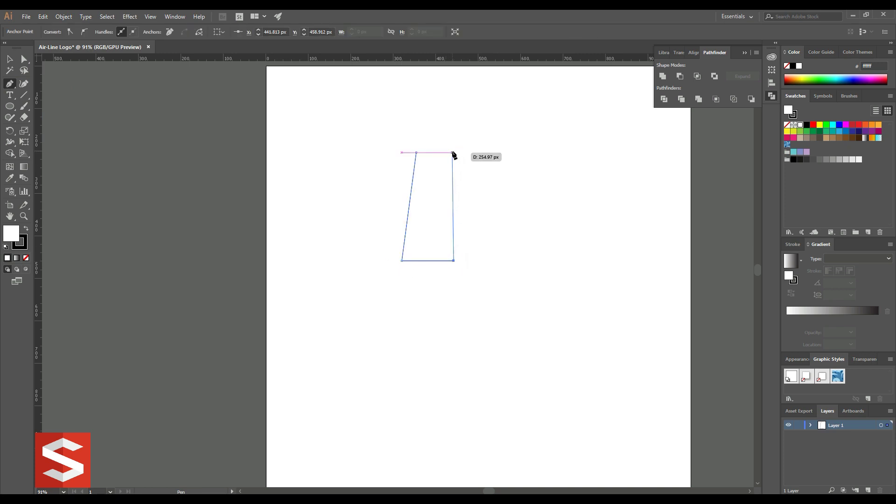
pyautogui.click(453, 152)
pyautogui.click(417, 153)
pyautogui.click(9, 59)
pyautogui.moveTo(339, 126); pyautogui.dragTo(456, 222)
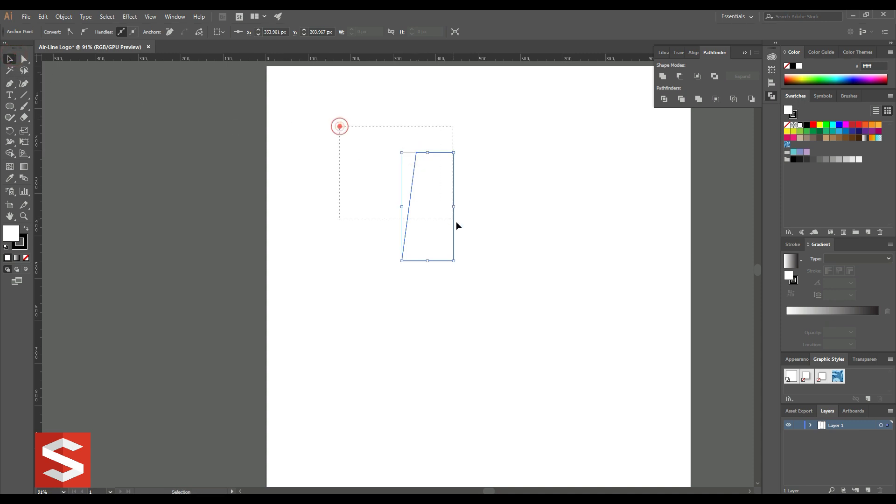
pyautogui.click(43, 16)
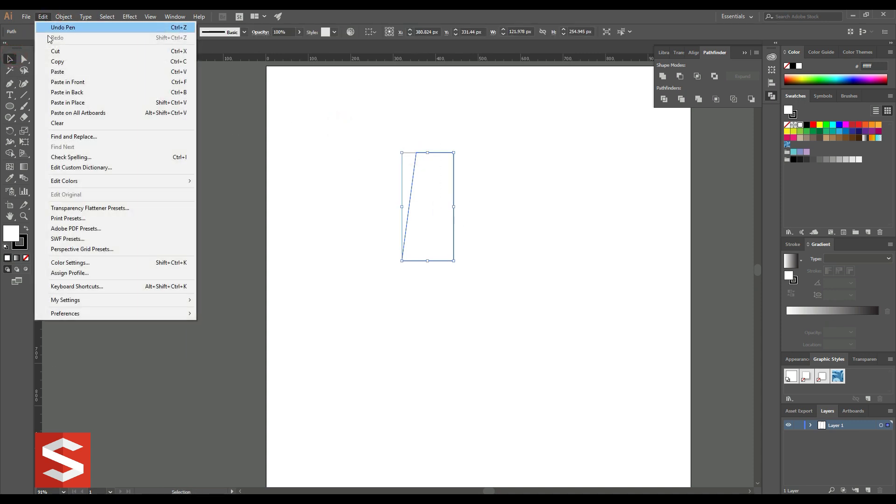
# Paste a front copy of the half-trapezoid, reflect it vertically and move it beside the original
pyautogui.click(58, 61)
pyautogui.click(43, 17)
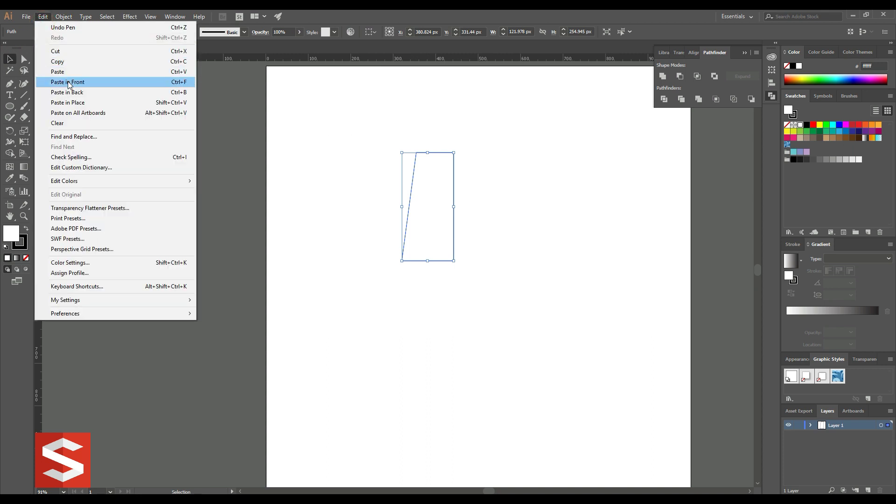
pyautogui.click(68, 83)
pyautogui.rightClick(437, 192)
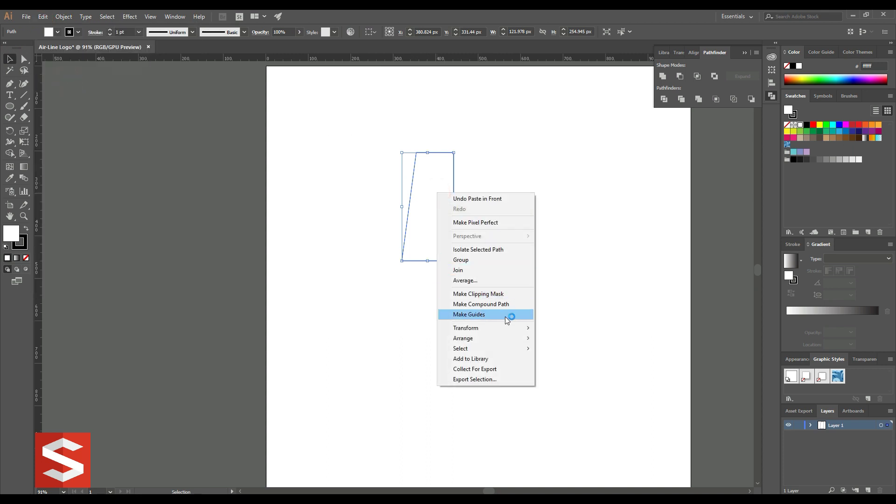
pyautogui.click(506, 328)
pyautogui.click(569, 360)
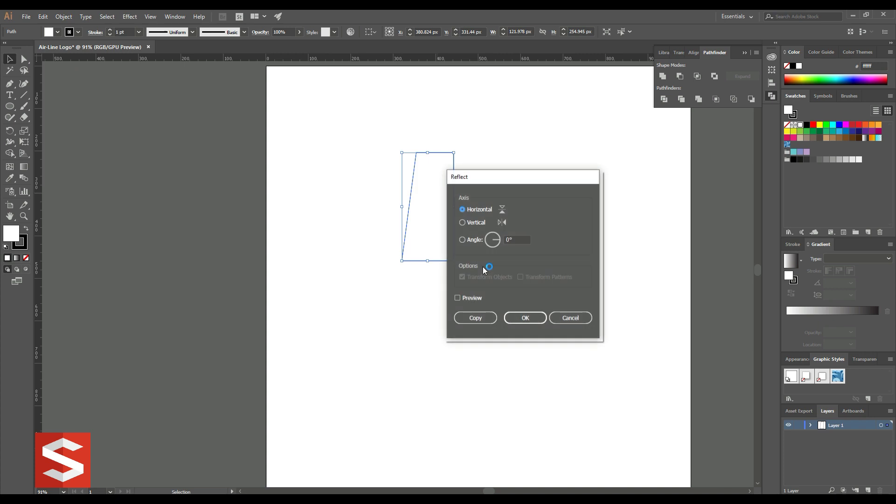
pyautogui.click(525, 318)
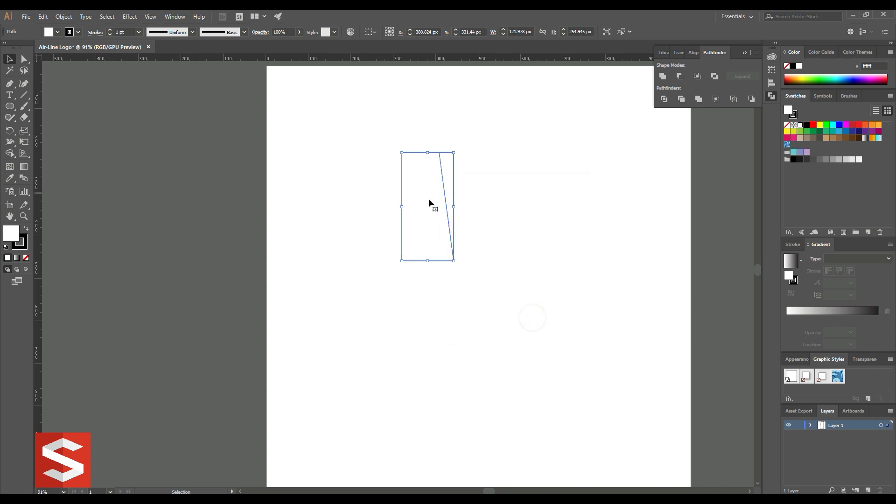
pyautogui.moveTo(427, 206)
pyautogui.mouseDown()
pyautogui.moveTo(482, 203)
pyautogui.moveTo(478, 197)
pyautogui.mouseUp()
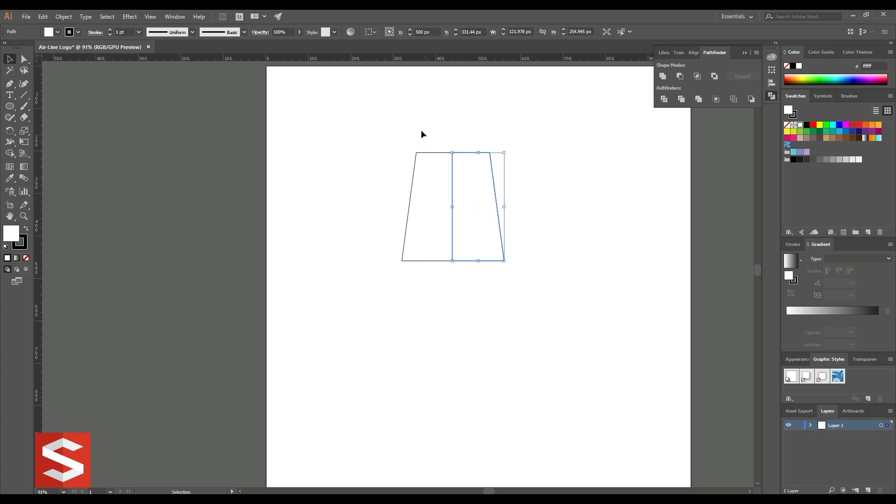
# Unite both halves into one trapezoid and nudge its right side inward
pyautogui.moveTo(417, 127); pyautogui.dragTo(467, 166)
pyautogui.click(661, 80)
pyautogui.click(552, 129)
pyautogui.click(467, 186)
pyautogui.moveTo(508, 207); pyautogui.dragTo(501, 206)
pyautogui.click(530, 189)
pyautogui.click(468, 186)
# Round all of the trapezoid's corners with the Direct Selection corner widgets
pyautogui.press('a')
pyautogui.moveTo(421, 159); pyautogui.dragTo(425, 167)
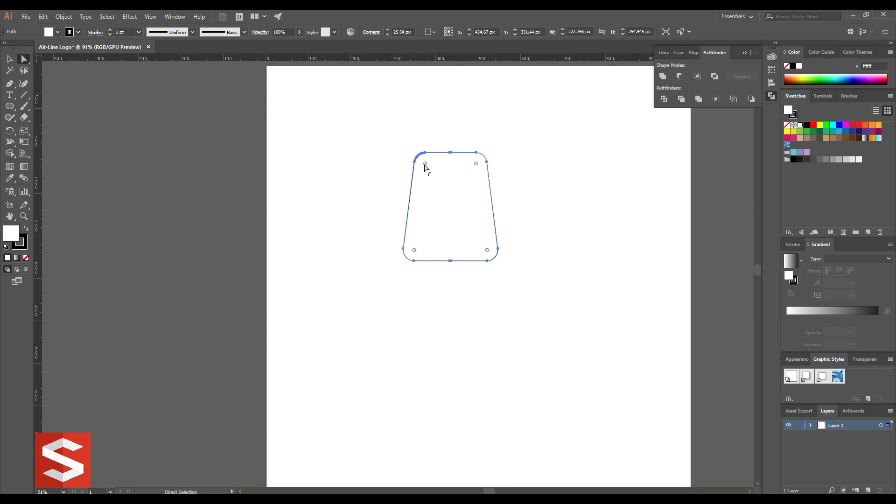
pyautogui.click(9, 60)
pyautogui.click(250, 126)
# Move the trapezoid near the page centre, enlarge it to about 294 × 336 px, and remove its fill
pyautogui.moveTo(466, 200); pyautogui.dragTo(492, 248)
pyautogui.click(532, 249)
pyautogui.click(495, 262)
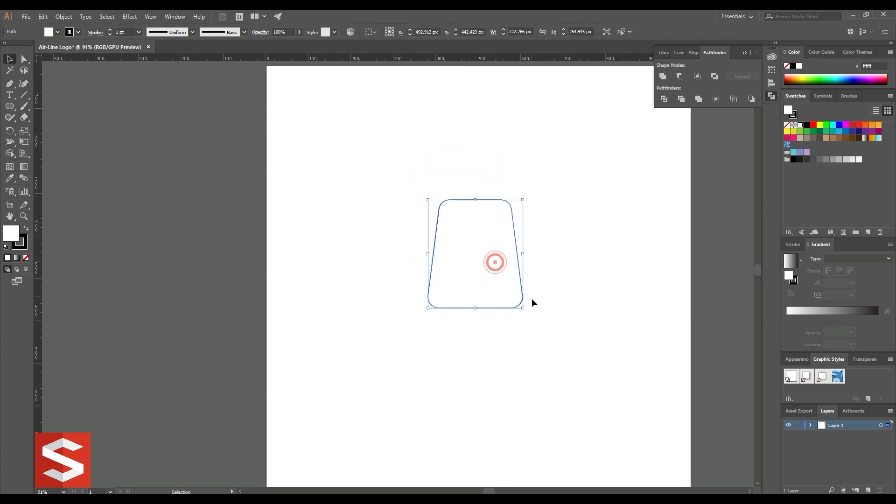
pyautogui.moveTo(523, 310); pyautogui.dragTo(538, 326)
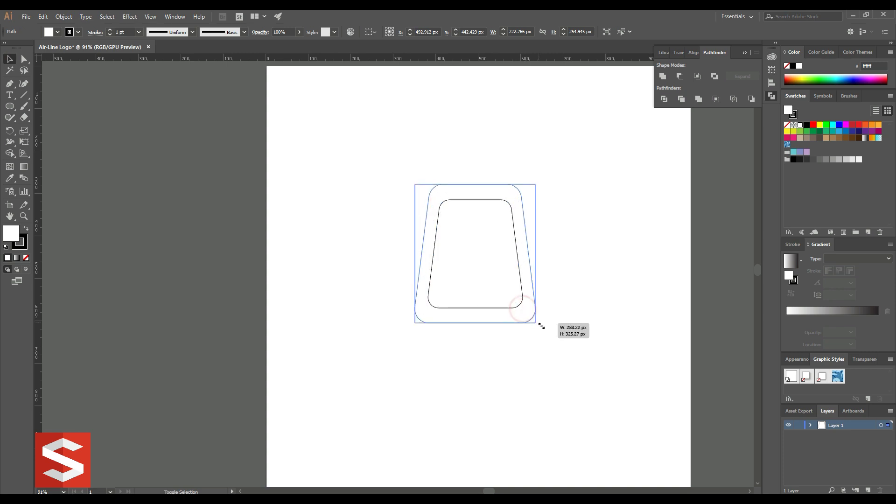
pyautogui.click(58, 33)
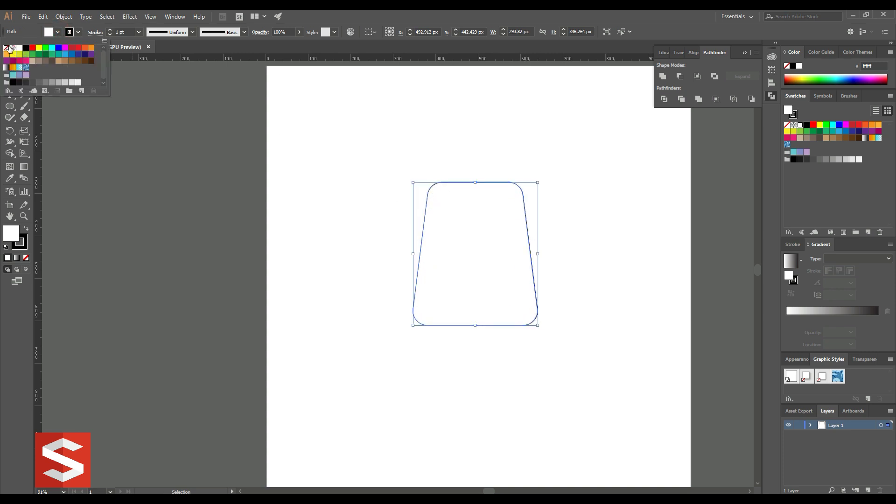
pyautogui.click(7, 47)
pyautogui.click(350, 132)
pyautogui.click(395, 166)
pyautogui.click(384, 150)
# Draw a narrow half-arch with a curved left side using the Pen Tool, then select it
pyautogui.click(9, 86)
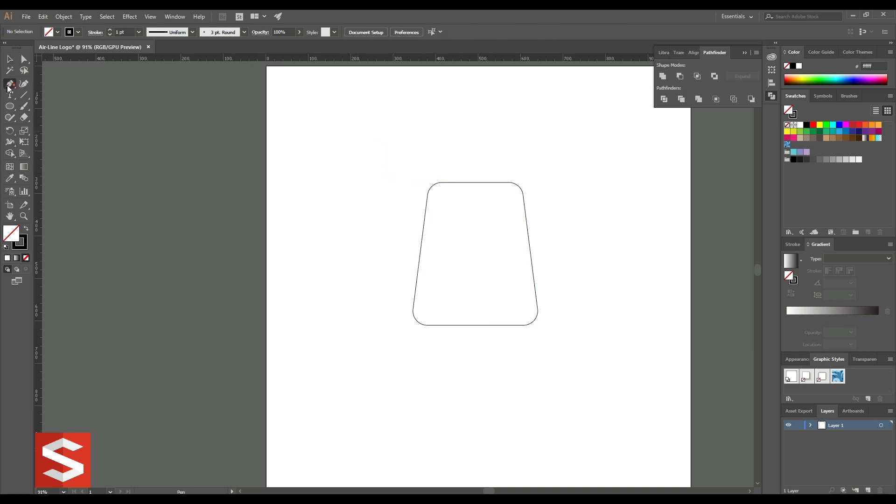
pyautogui.click(333, 106)
pyautogui.moveTo(323, 132); pyautogui.dragTo(323, 142)
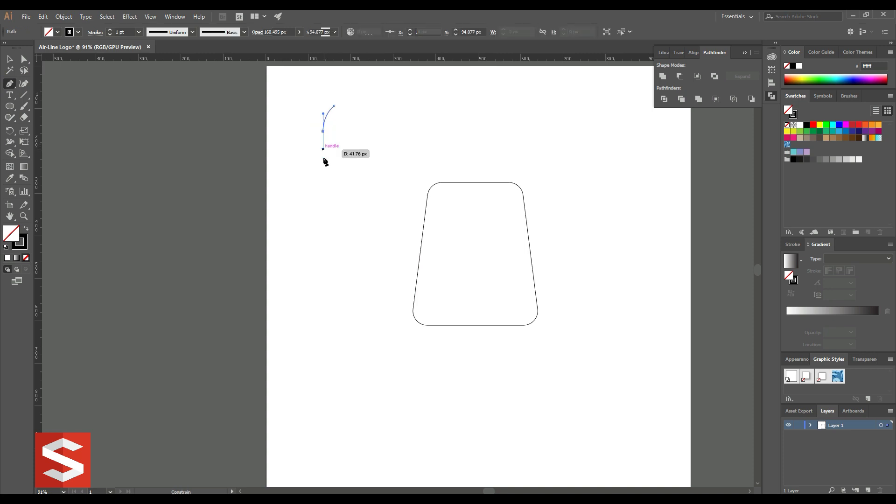
pyautogui.moveTo(323, 183); pyautogui.dragTo(340, 186)
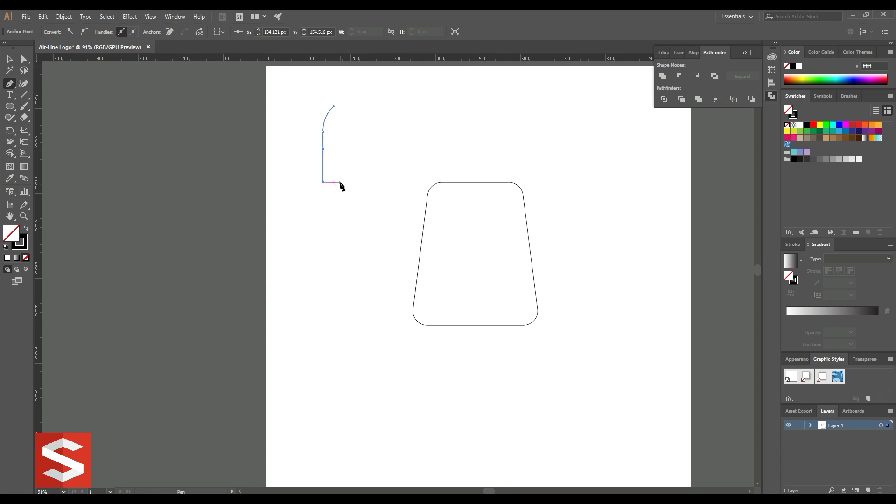
pyautogui.click(334, 182)
pyautogui.click(334, 106)
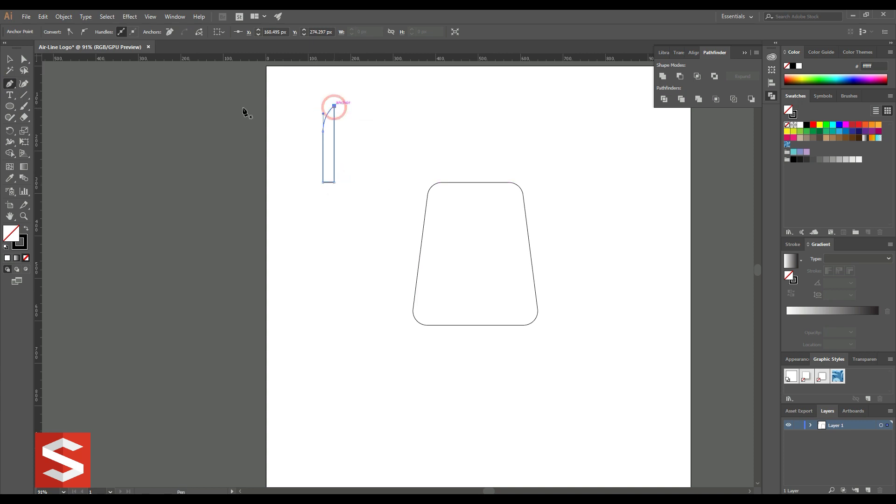
pyautogui.click(204, 107)
pyautogui.moveTo(298, 103); pyautogui.dragTo(343, 151)
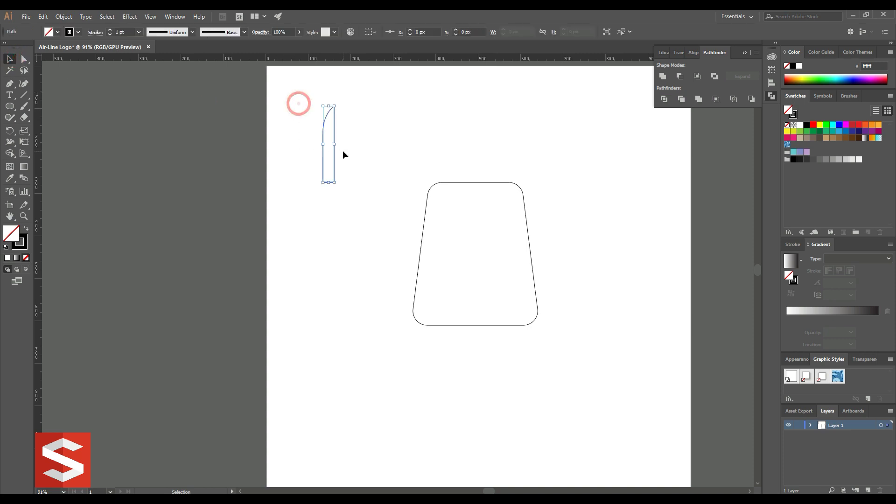
# Paste a copy of the half-arch, reflect it vertically, place it alongside, and unite both halves
pyautogui.click(42, 19)
pyautogui.click(59, 61)
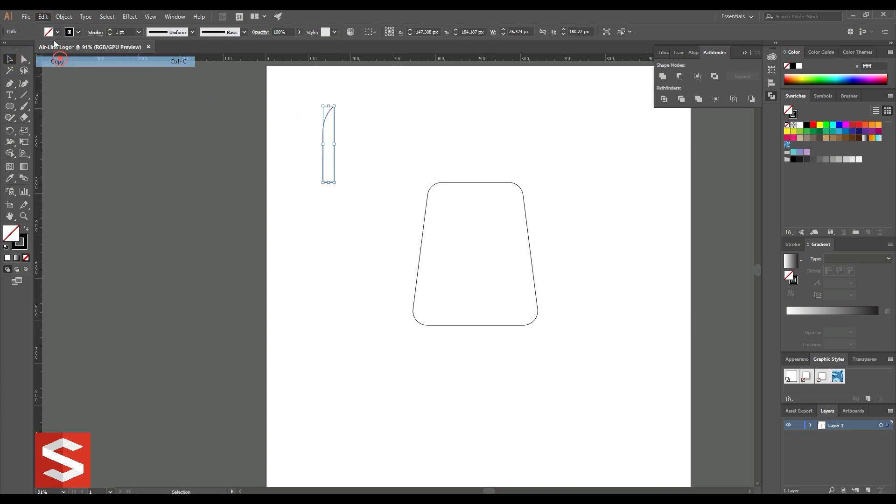
pyautogui.click(43, 17)
pyautogui.click(68, 82)
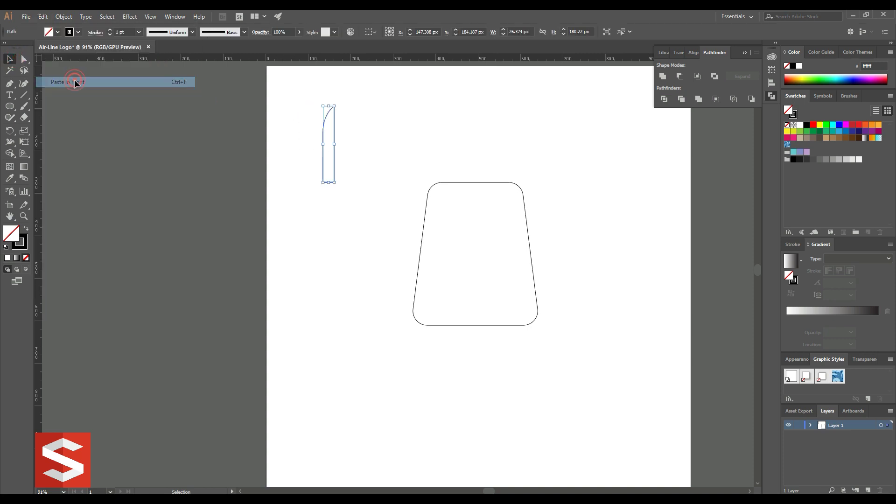
pyautogui.rightClick(326, 133)
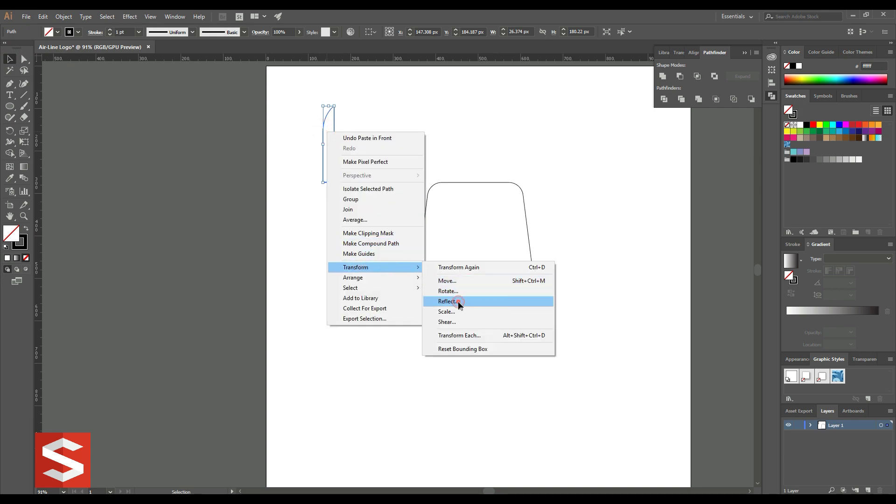
pyautogui.moveTo(374, 267)
pyautogui.click(458, 301)
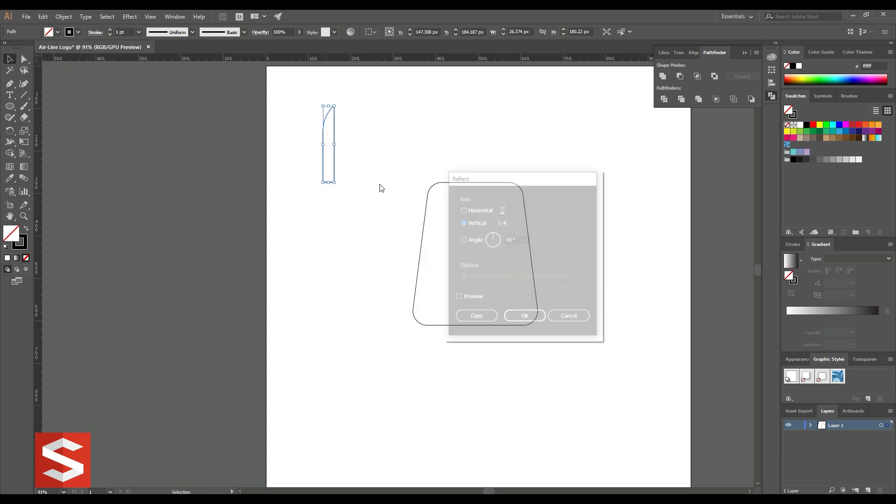
pyautogui.click(526, 319)
pyautogui.click(355, 145)
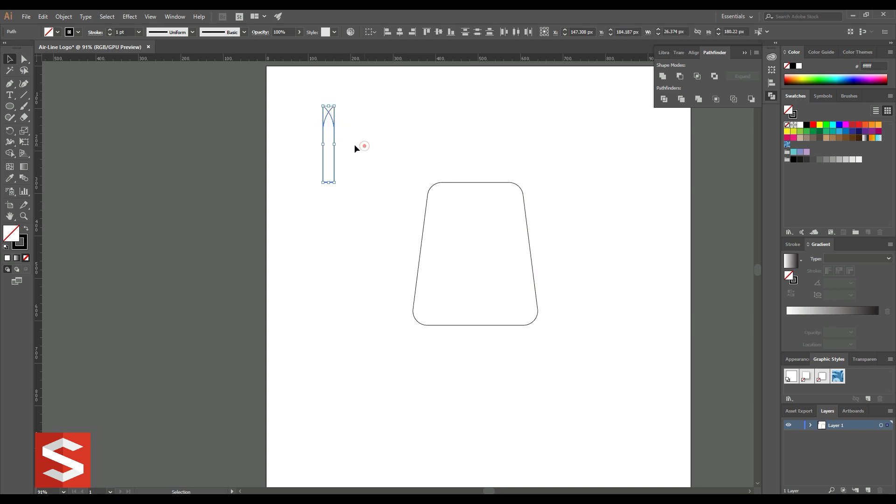
pyautogui.moveTo(340, 115); pyautogui.dragTo(343, 116)
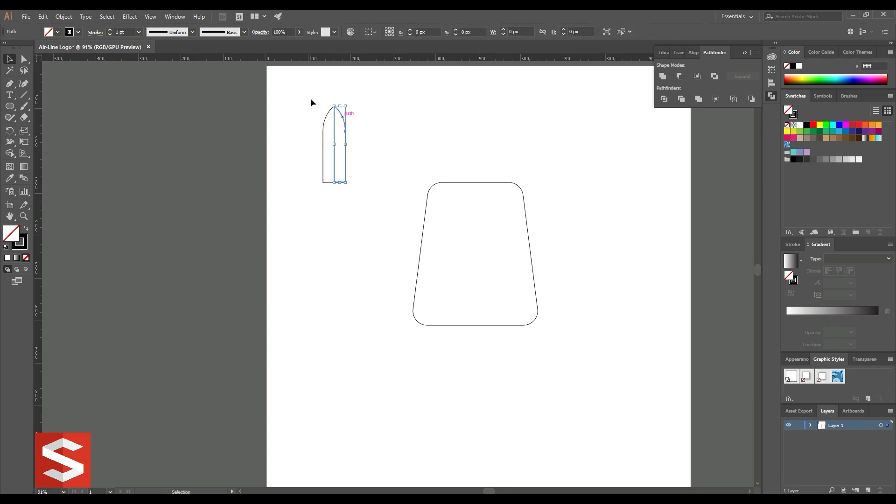
pyautogui.click(662, 77)
pyautogui.click(424, 110)
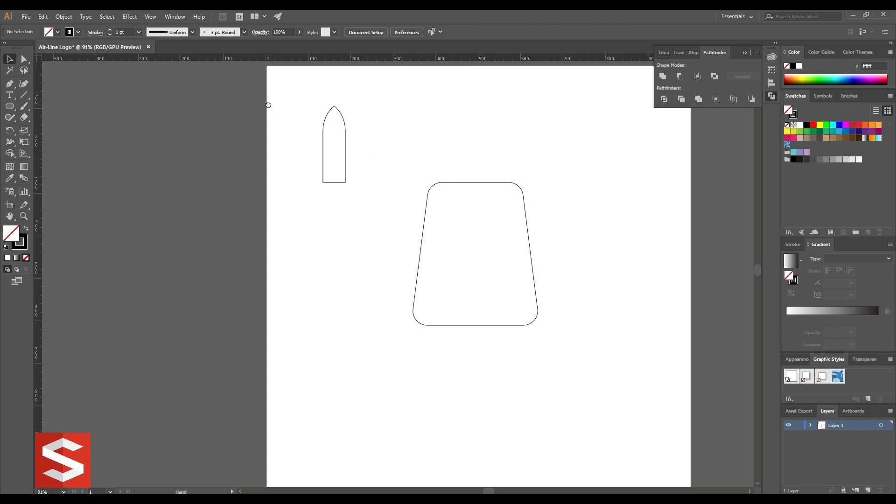
# Zoom in and raise the arch's tip to lengthen the fuselage's pointed nose
pyautogui.moveTo(268, 104); pyautogui.dragTo(344, 144)
pyautogui.scroll(3, 393, 166)
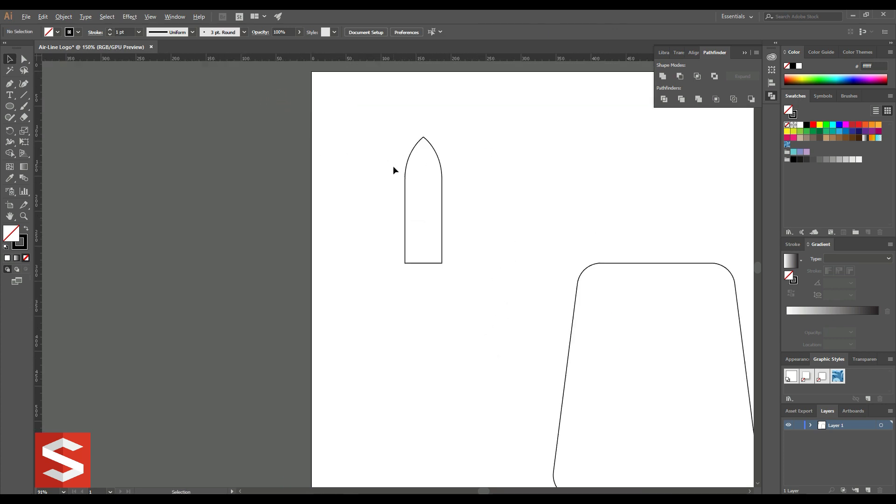
pyautogui.click(424, 137)
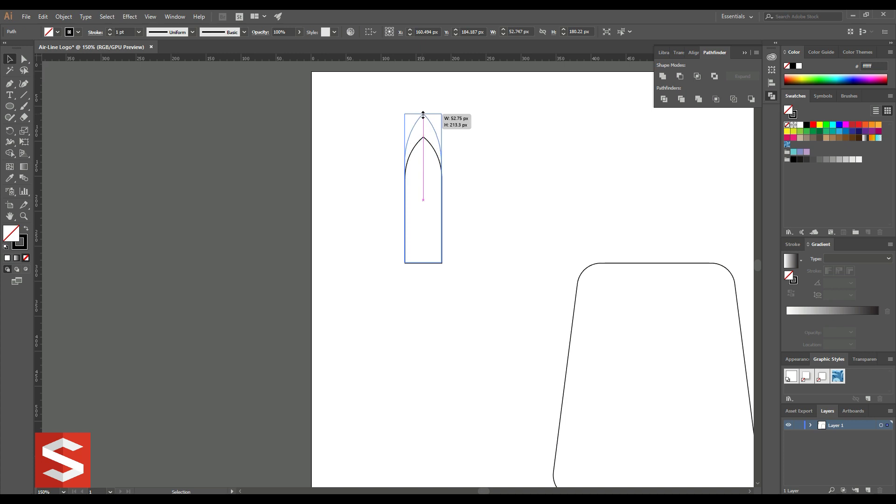
pyautogui.moveTo(424, 136); pyautogui.dragTo(424, 114)
pyautogui.click(470, 114)
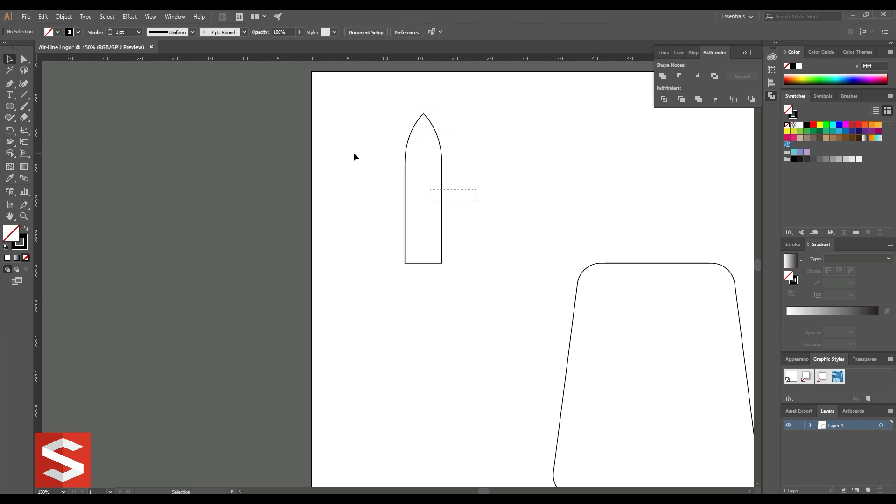
# Draw a slanted four-point left wing against the fuselage, then select it
pyautogui.click(405, 164)
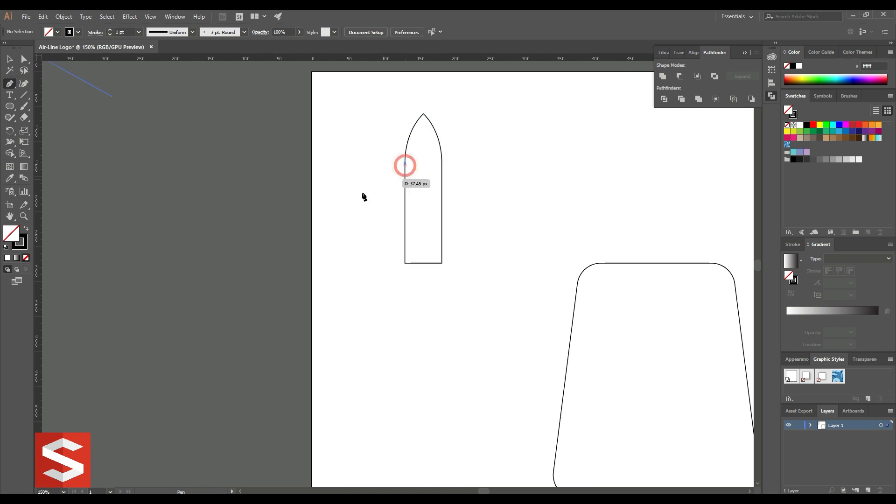
pyautogui.click(329, 210)
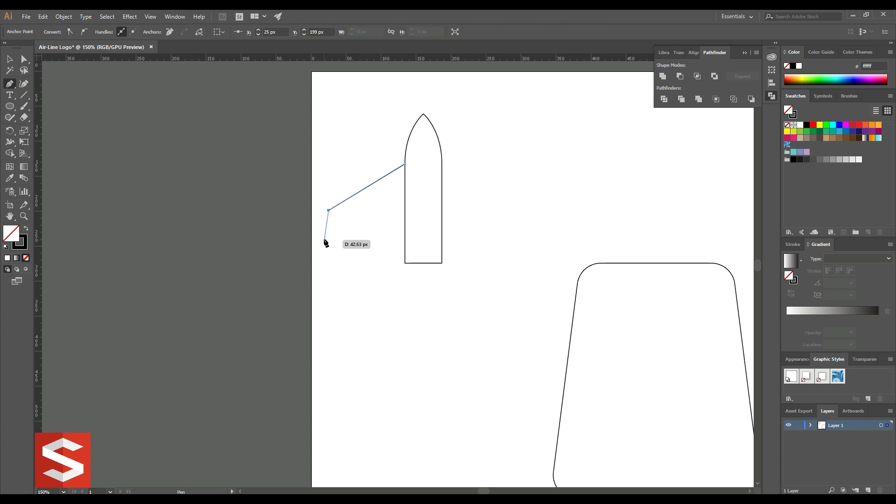
pyautogui.click(323, 236)
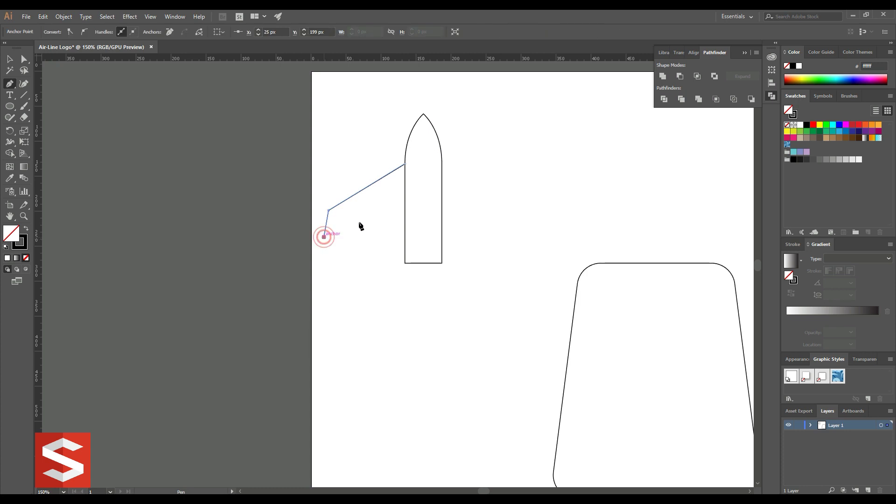
pyautogui.click(405, 211)
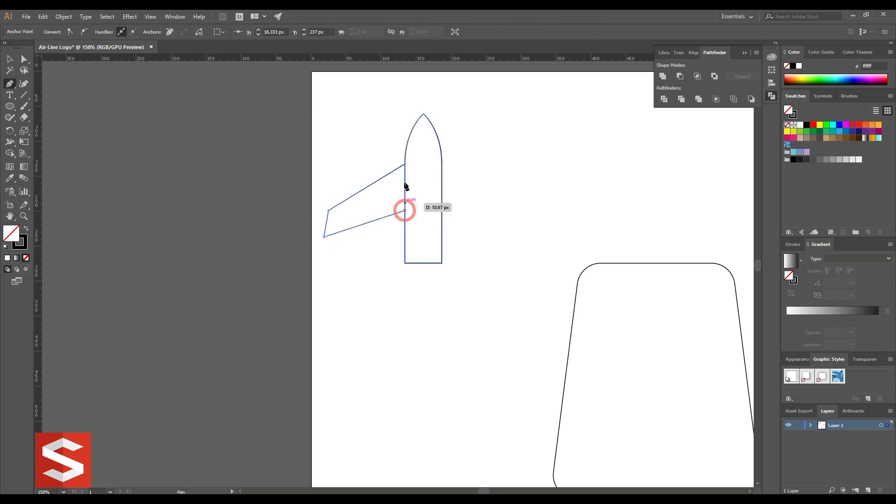
pyautogui.click(405, 163)
pyautogui.click(12, 60)
pyautogui.moveTo(338, 130); pyautogui.dragTo(393, 268)
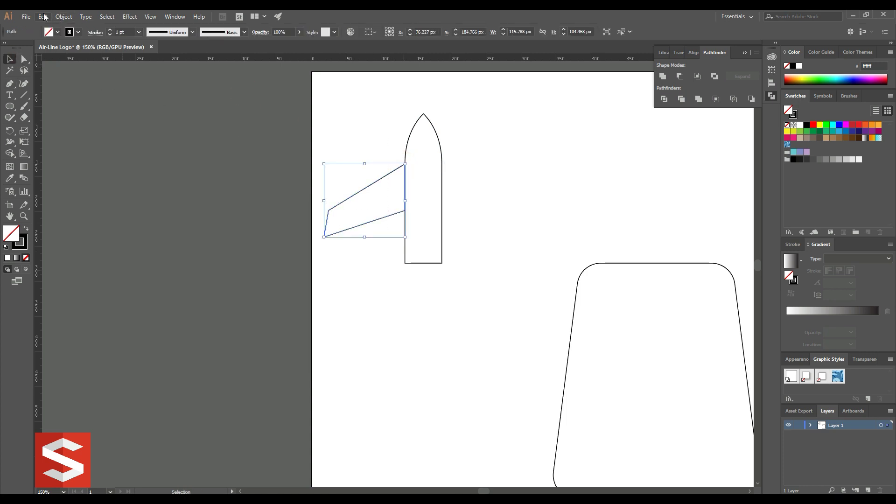
# Paste a copy of the wing, reflect it vertically, and slide it to the right
pyautogui.click(43, 17)
pyautogui.click(57, 62)
pyautogui.click(43, 17)
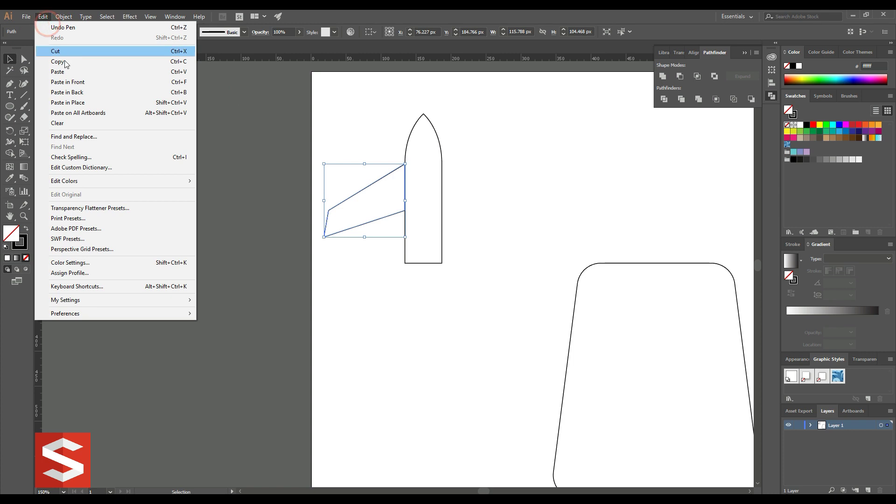
pyautogui.click(68, 82)
pyautogui.rightClick(364, 223)
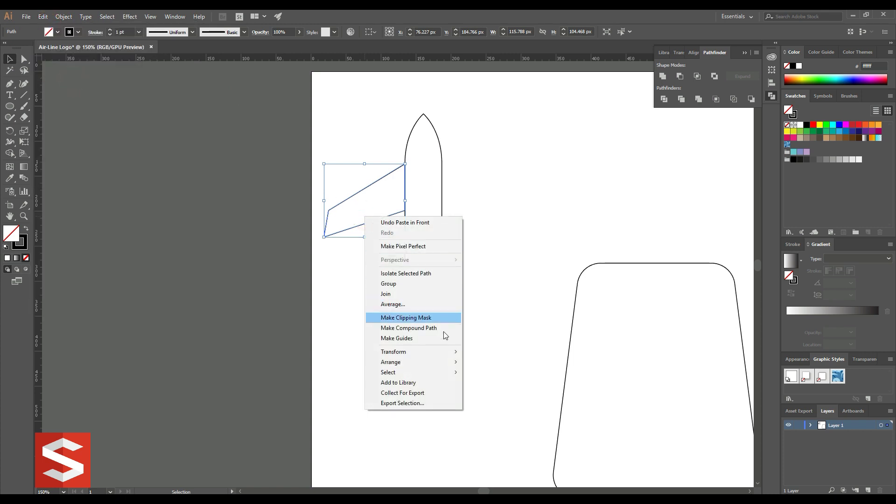
pyautogui.moveTo(393, 351)
pyautogui.click(490, 382)
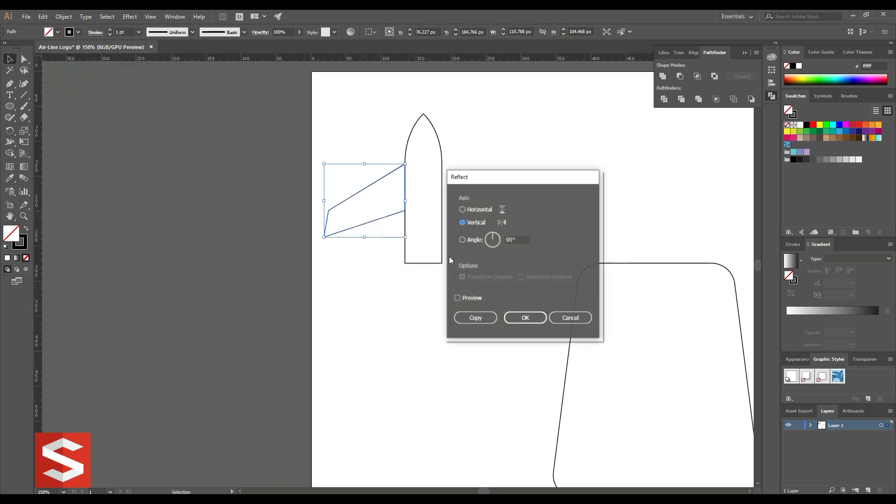
pyautogui.click(525, 317)
pyautogui.moveTo(372, 228); pyautogui.dragTo(490, 238)
# Set the right wing against the fuselage and unite both wings and fuselage into one plane
pyautogui.click(503, 160)
pyautogui.moveTo(346, 303); pyautogui.dragTo(511, 123)
pyautogui.click(665, 77)
pyautogui.click(547, 116)
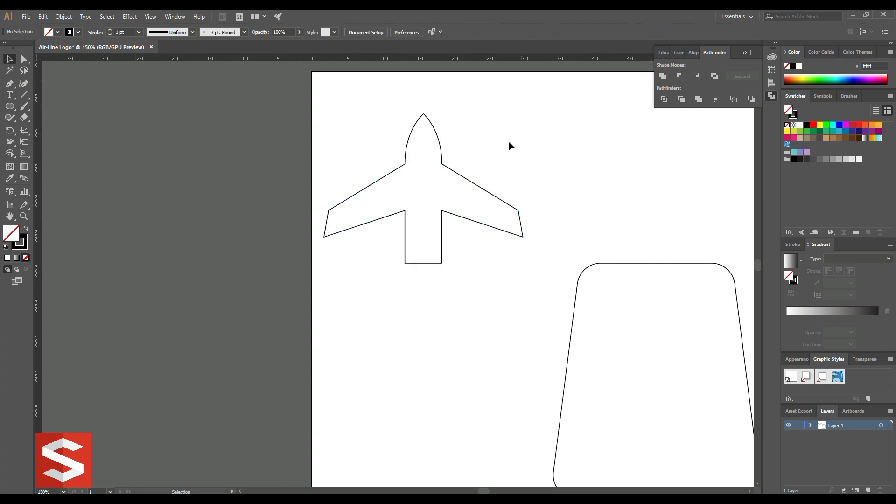
# Move the plane into the trapezoid, centre it horizontally, raise it slightly, and shrink it to fit
pyautogui.scroll(-2, 508, 142)
pyautogui.moveTo(490, 144)
pyautogui.mouseDown()
pyautogui.moveTo(443, 149)
pyautogui.moveTo(542, 258)
pyautogui.mouseUp()
pyautogui.moveTo(591, 305); pyautogui.dragTo(385, 144)
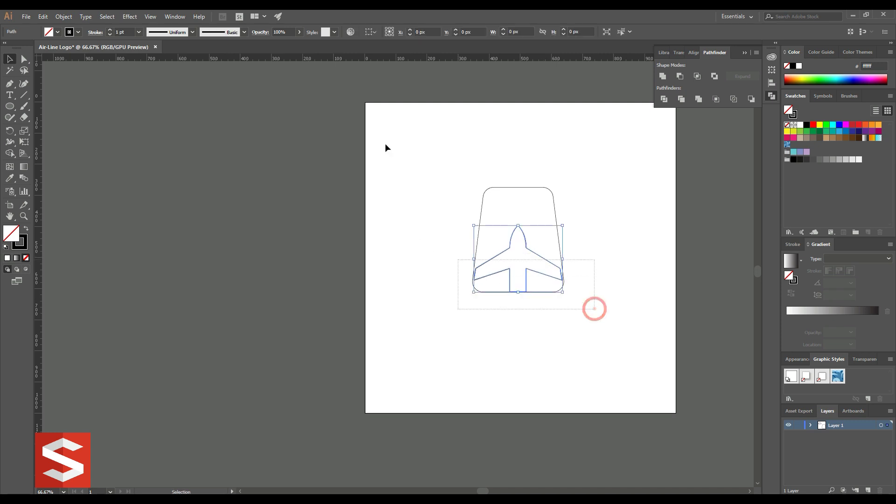
pyautogui.click(369, 35)
pyautogui.click(402, 43)
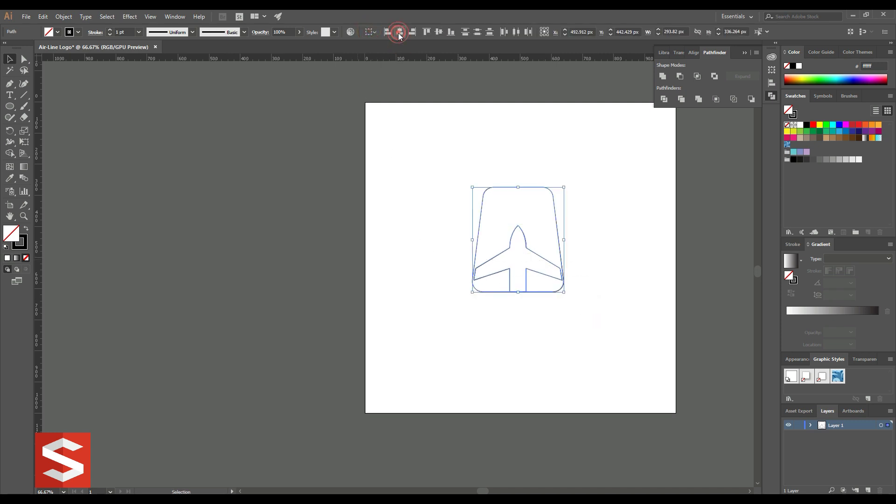
pyautogui.click(617, 194)
pyautogui.click(546, 188)
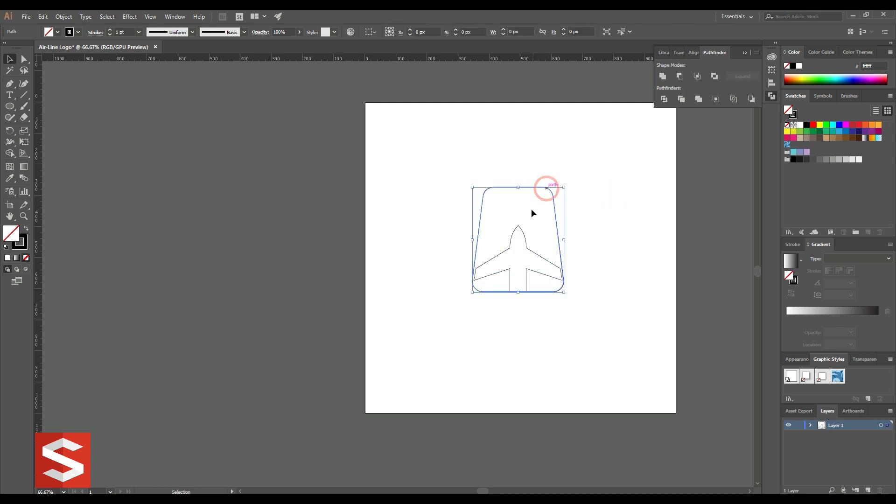
pyautogui.click(520, 227)
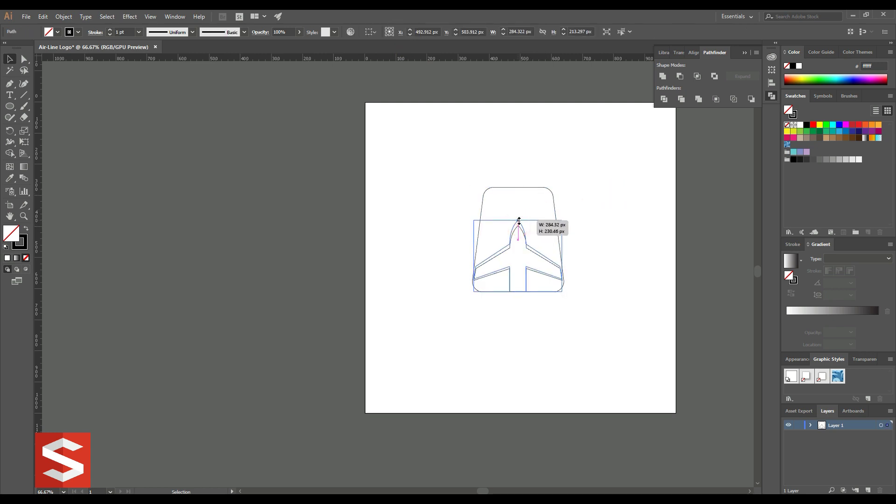
pyautogui.moveTo(518, 221); pyautogui.dragTo(520, 213)
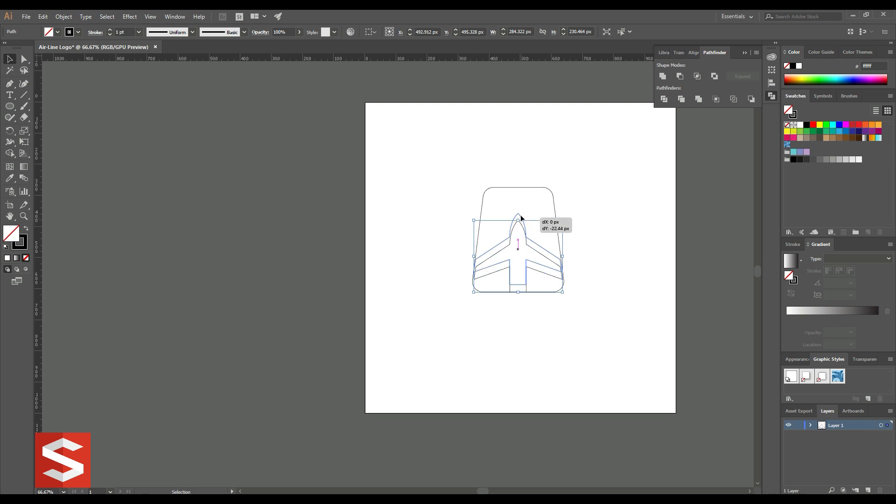
pyautogui.moveTo(562, 280); pyautogui.dragTo(553, 273)
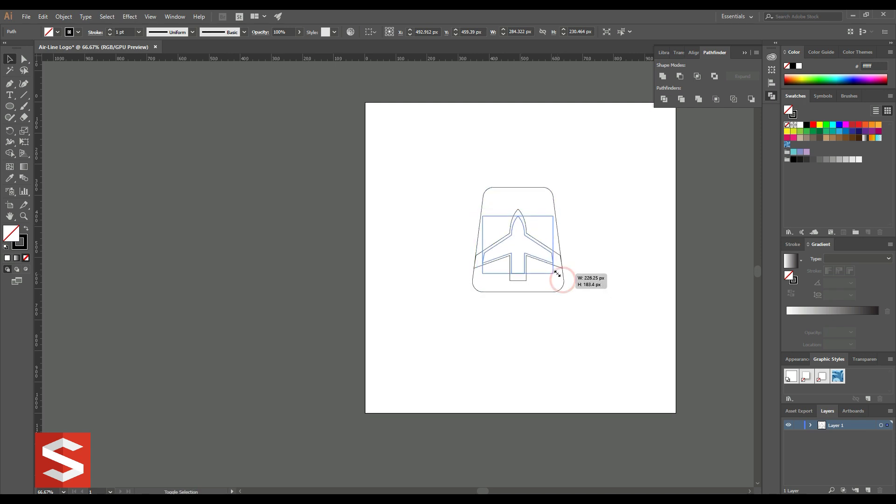
pyautogui.click(578, 255)
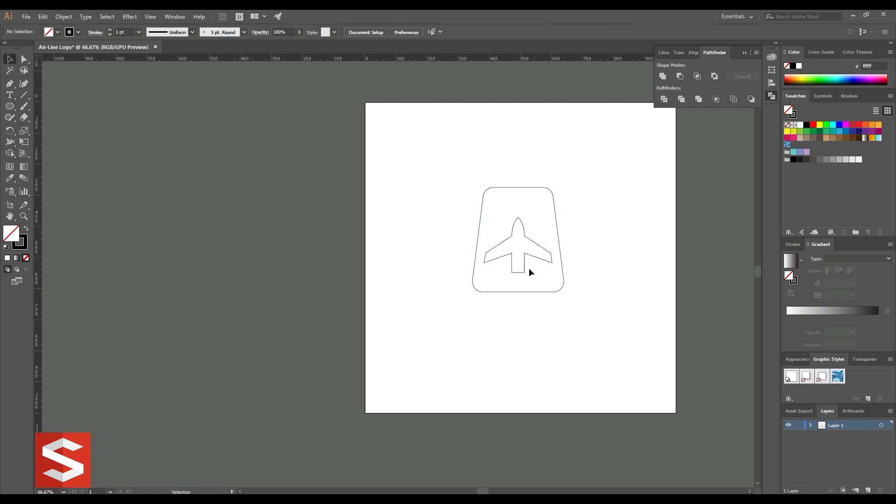
pyautogui.scroll(2, 528, 268)
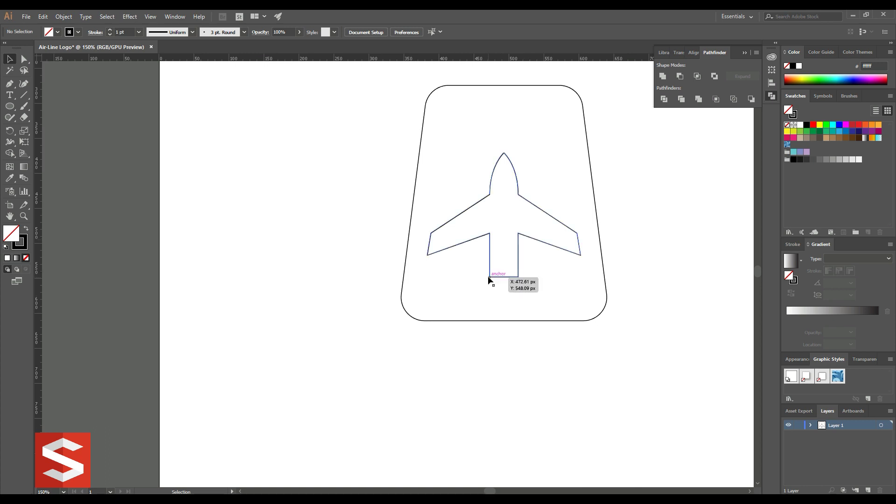
# Draw a curved tail-flare shape below the plane's left tail with the Pen Tool
pyautogui.press('p')
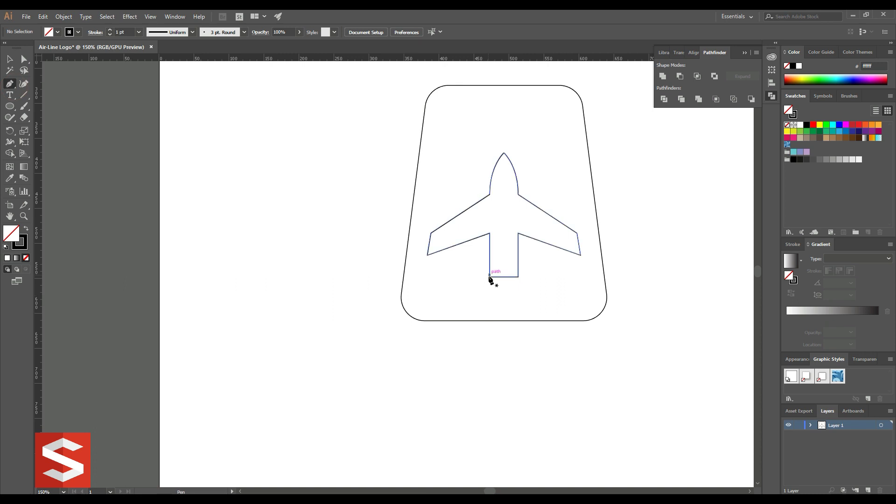
pyautogui.click(489, 278)
pyautogui.moveTo(386, 379); pyautogui.dragTo(337, 397)
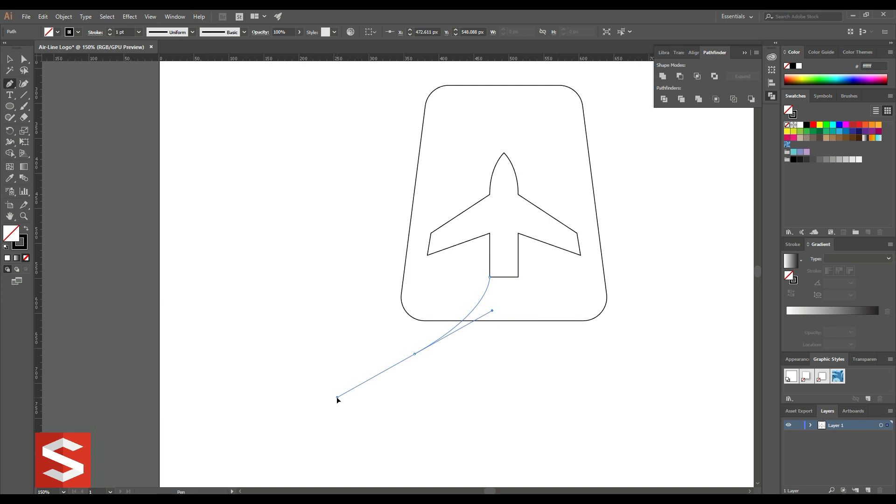
pyautogui.click(414, 353)
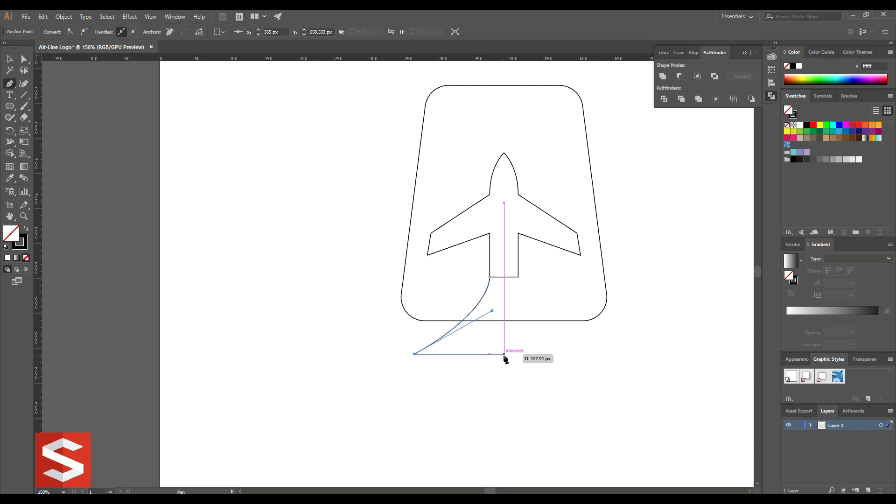
pyautogui.click(504, 354)
pyautogui.click(503, 277)
pyautogui.click(489, 276)
pyautogui.press('v')
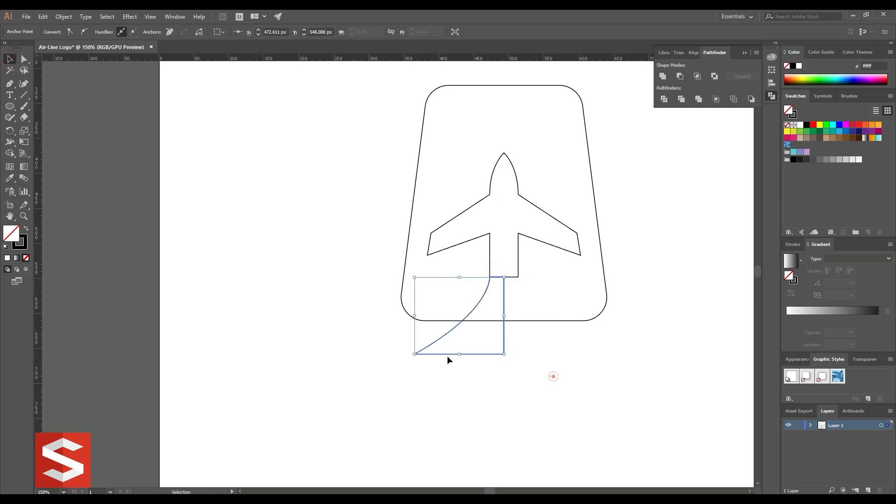
# Duplicate the flare, reflect it vertically, move it 128 px right, and select both flares with the plane
pyautogui.click(43, 16)
pyautogui.click(59, 61)
pyautogui.click(43, 16)
pyautogui.click(74, 81)
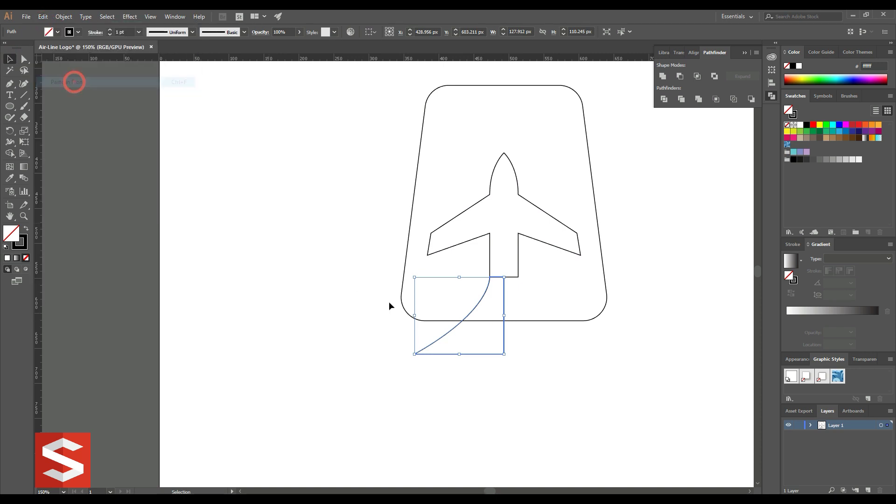
pyautogui.rightClick(475, 342)
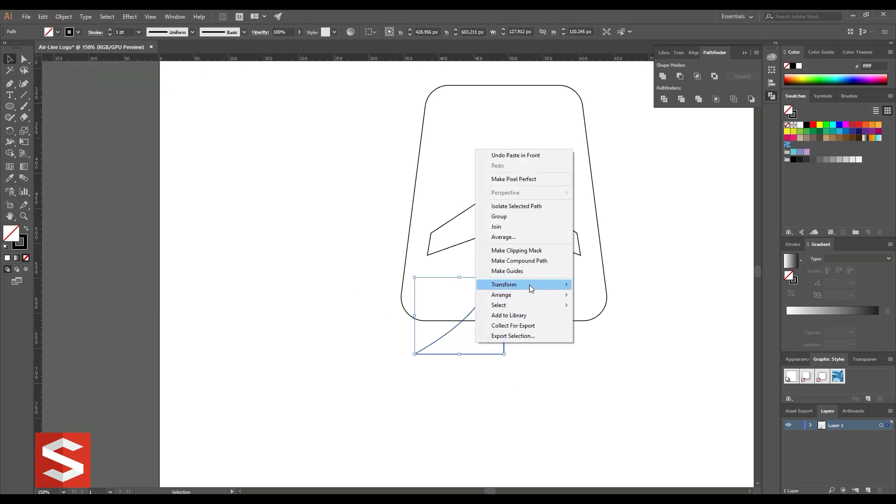
pyautogui.moveTo(504, 284)
pyautogui.click(605, 311)
pyautogui.click(534, 315)
pyautogui.moveTo(462, 327); pyautogui.dragTo(554, 326)
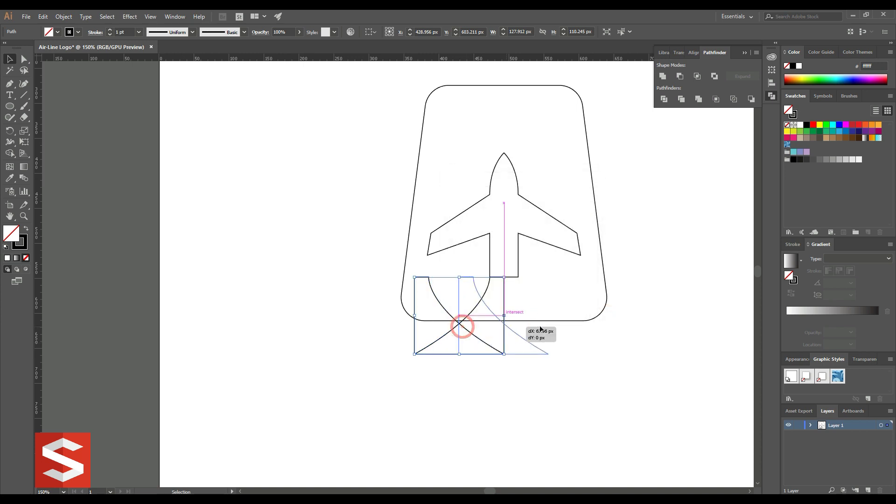
pyautogui.moveTo(553, 329); pyautogui.dragTo(553, 327)
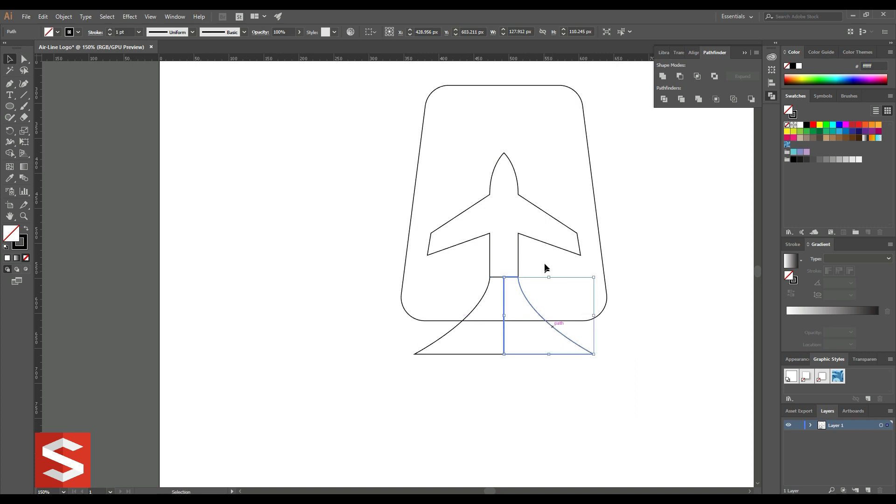
pyautogui.moveTo(484, 349); pyautogui.dragTo(483, 347)
pyautogui.keyDown('shift'); pyautogui.click(526, 236); pyautogui.keyUp('shift')
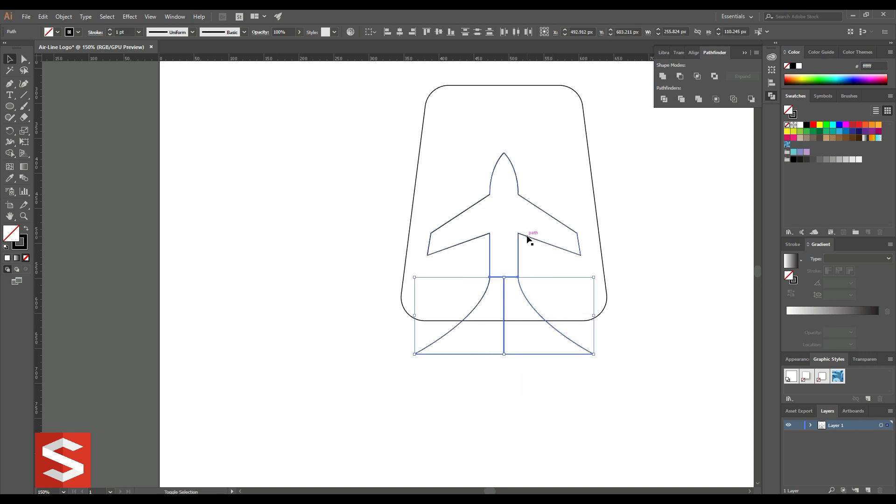
# Unite the plane with both flares, raise it, and cut it out of the badge with Minus Front
pyautogui.click(663, 77)
pyautogui.click(652, 165)
pyautogui.moveTo(545, 241); pyautogui.dragTo(544, 219)
pyautogui.click(647, 220)
pyautogui.moveTo(636, 360); pyautogui.dragTo(372, 251)
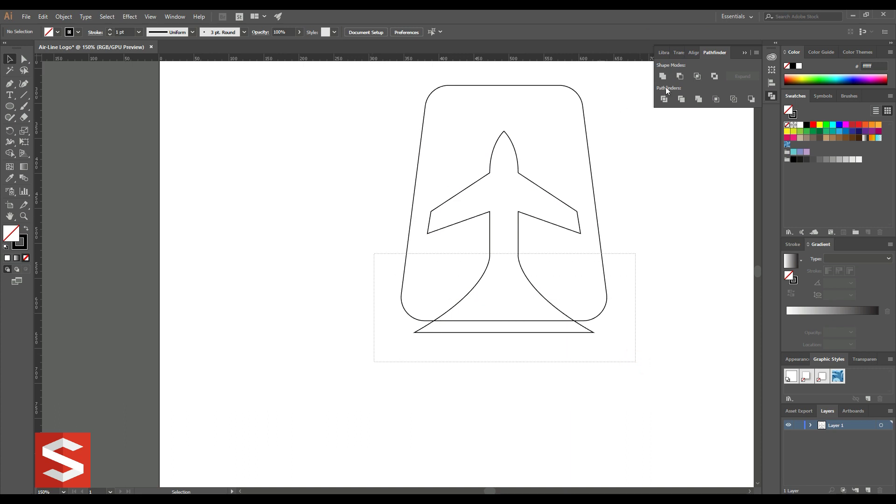
pyautogui.click(679, 76)
pyautogui.click(633, 187)
# Adjust the cut badge's bottom corner anchors with Direct Selection, then view the logo at 100%
pyautogui.moveTo(652, 334); pyautogui.dragTo(358, 266)
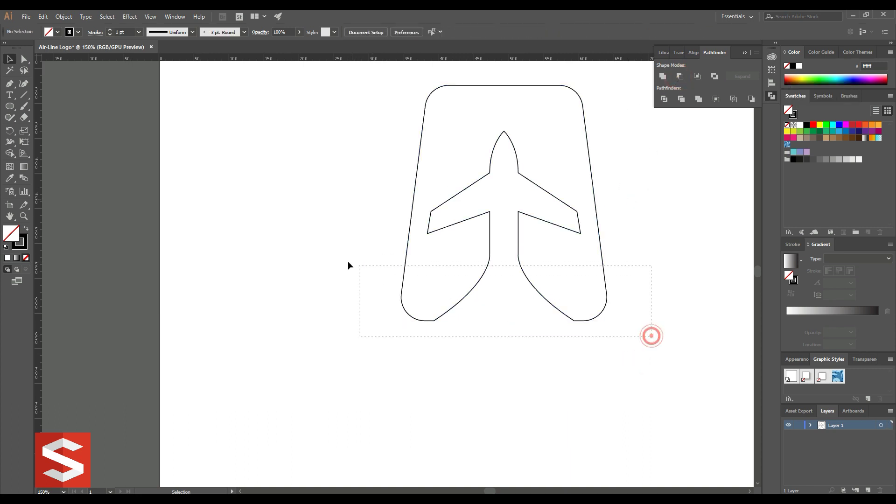
pyautogui.click(25, 59)
pyautogui.moveTo(603, 356)
pyautogui.mouseDown()
pyautogui.moveTo(400, 293)
pyautogui.moveTo(427, 299)
pyautogui.mouseUp()
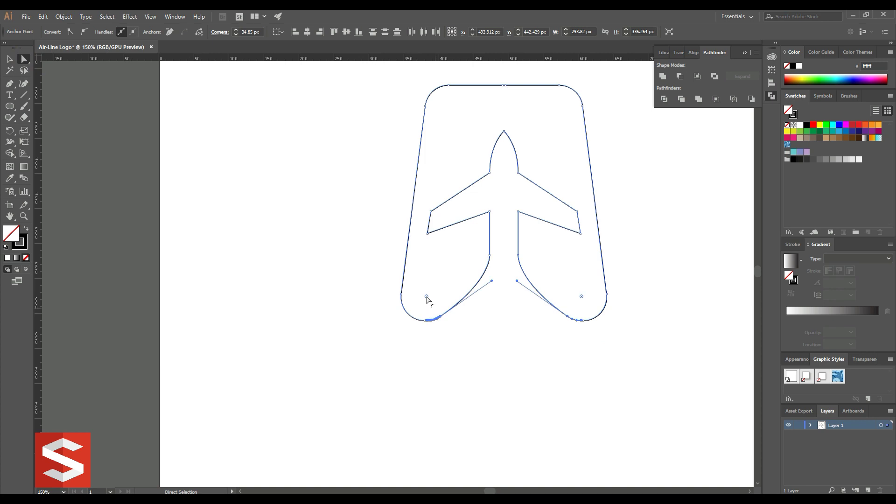
pyautogui.press('v')
pyautogui.click(194, 117)
pyautogui.hotkey('ctrl', '-')
pyautogui.hotkey('ctrl', '-')
pyautogui.hotkey('ctrl', '+')
pyautogui.hotkey('ctrl', '0')
pyautogui.hotkey('ctrl', '1')
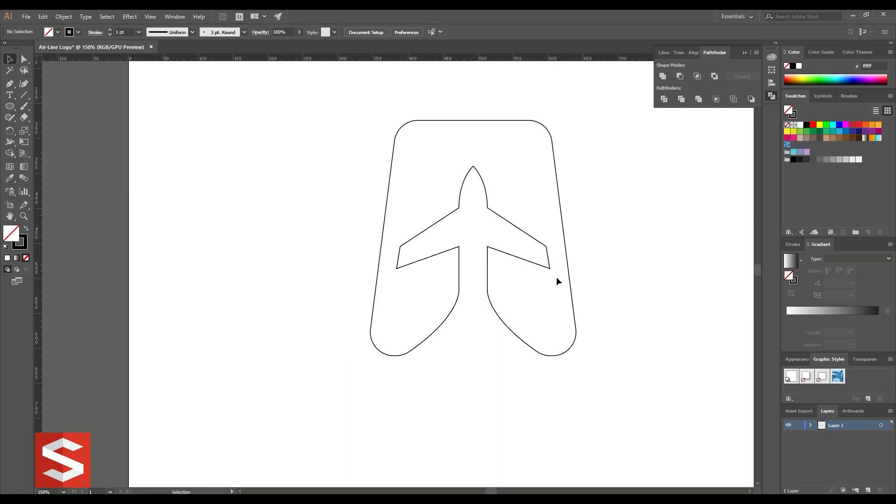
# Draw an S-shaped wave path with the Pen tool to the left of the badge
pyautogui.click(9, 83)
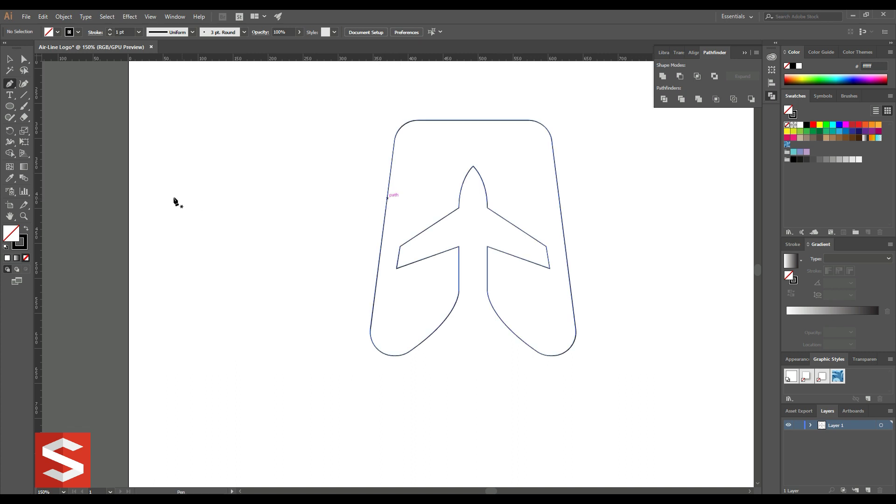
pyautogui.click(155, 195)
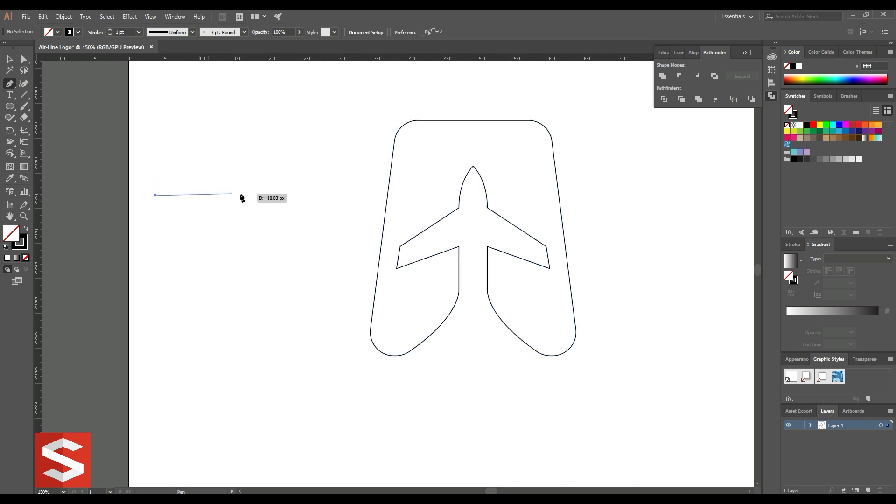
pyautogui.moveTo(237, 195); pyautogui.dragTo(289, 223)
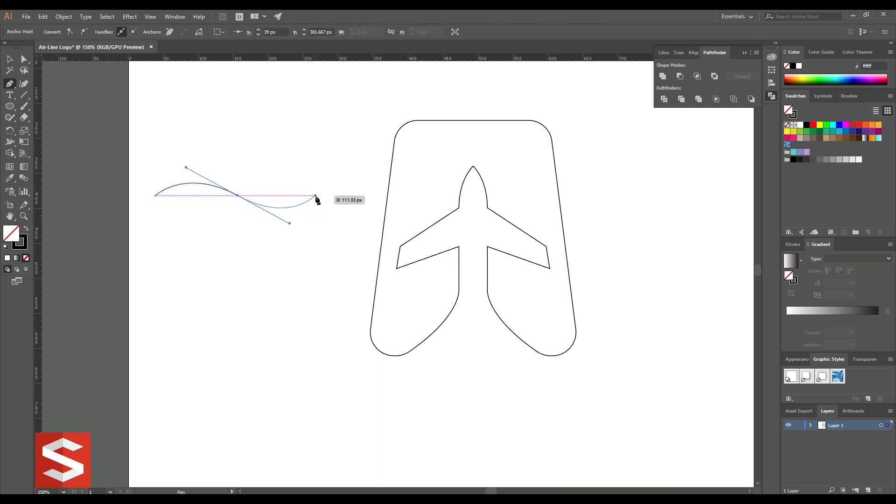
pyautogui.click(316, 195)
pyautogui.click(9, 59)
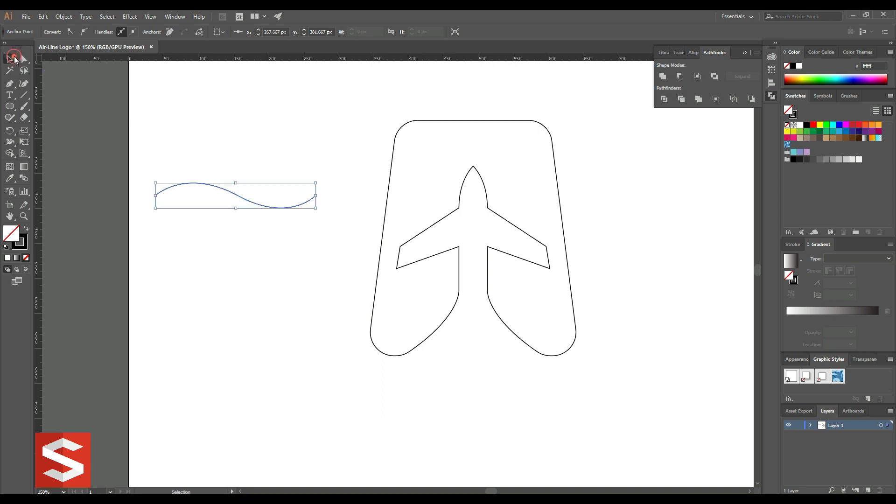
# Move the wave over the badge's top-left corner and rotate it to slant steeply upward
pyautogui.click(181, 109)
pyautogui.moveTo(310, 262)
pyautogui.mouseDown()
pyautogui.moveTo(269, 205)
pyautogui.moveTo(502, 148)
pyautogui.moveTo(605, 140)
pyautogui.moveTo(600, 148)
pyautogui.mouseUp()
pyautogui.moveTo(535, 146); pyautogui.dragTo(471, 145)
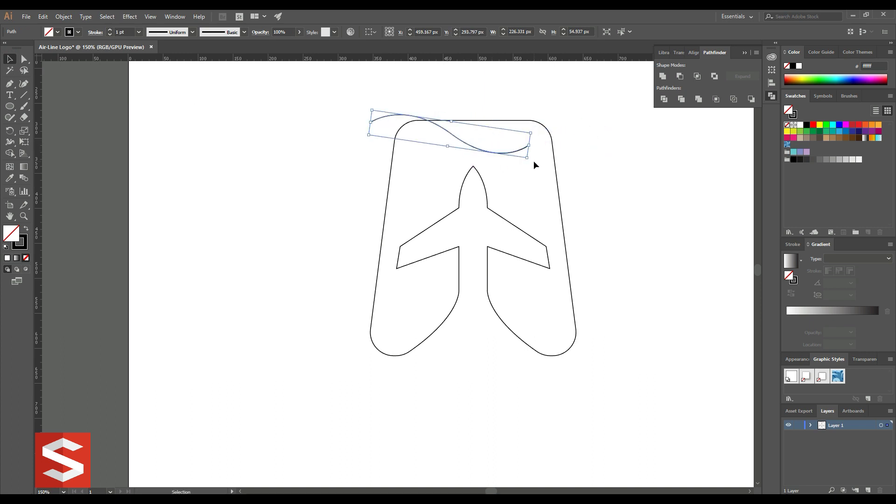
pyautogui.moveTo(533, 160)
pyautogui.mouseDown()
pyautogui.moveTo(523, 102)
pyautogui.moveTo(488, 122)
pyautogui.mouseUp()
pyautogui.click(575, 121)
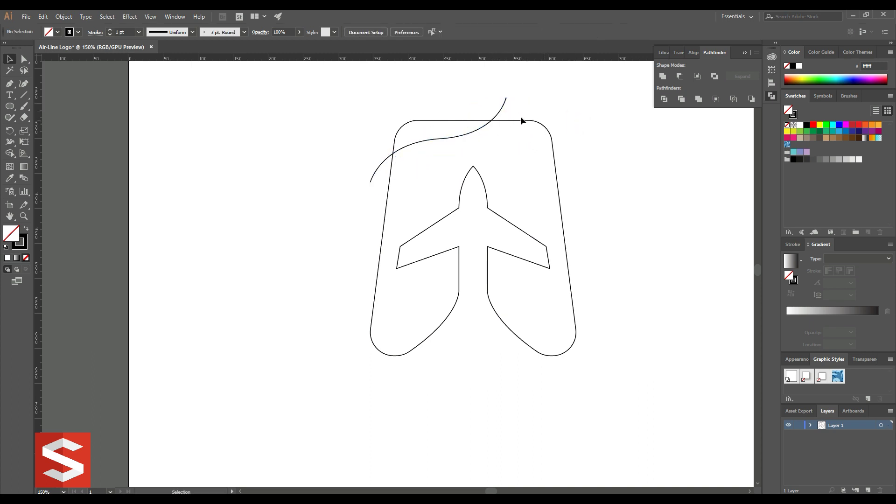
pyautogui.click(501, 105)
pyautogui.moveTo(519, 106)
pyautogui.mouseDown()
pyautogui.moveTo(498, 108)
pyautogui.moveTo(490, 89)
pyautogui.mouseUp()
pyautogui.click(505, 90)
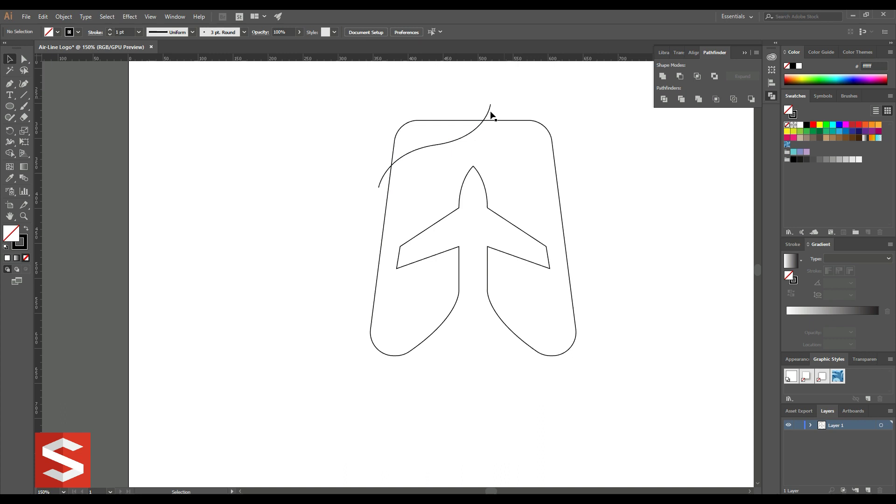
# Copy and paste the wave, moving the copy up and right
pyautogui.click(481, 126)
pyautogui.click(43, 17)
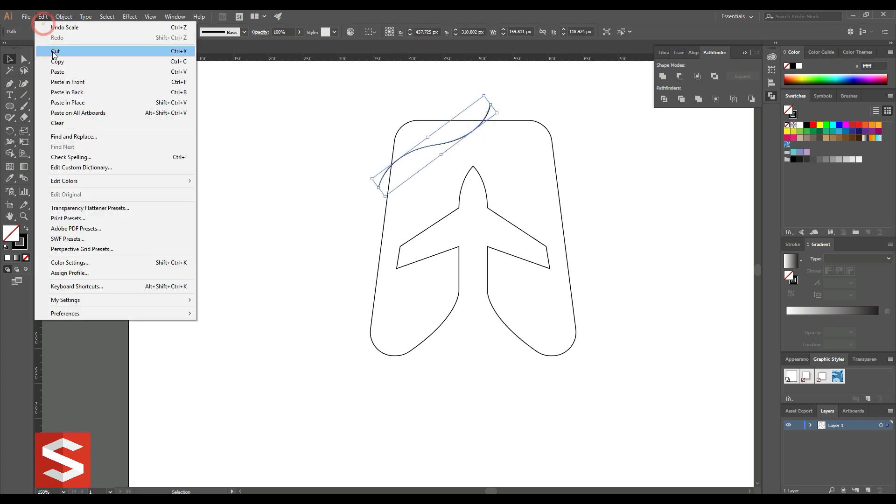
pyautogui.click(57, 61)
pyautogui.click(43, 17)
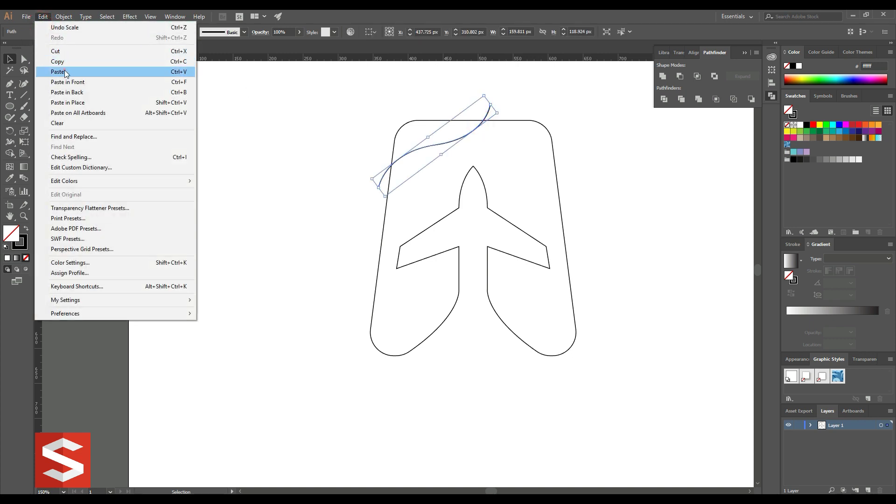
pyautogui.click(58, 71)
pyautogui.moveTo(455, 226)
pyautogui.mouseDown()
pyautogui.moveTo(444, 259)
pyautogui.moveTo(508, 173)
pyautogui.moveTo(500, 177)
pyautogui.mouseUp()
# Reflect the copied wave horizontally and level it across the plane's nose
pyautogui.rightClick(501, 178)
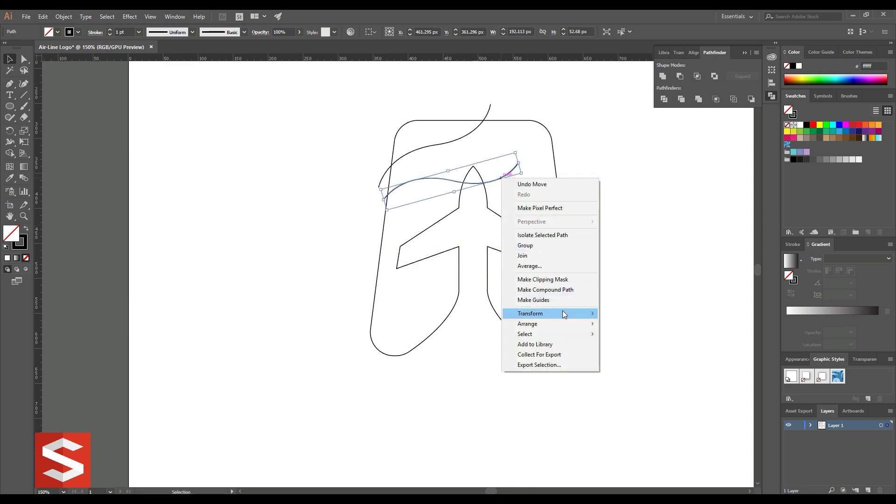
pyautogui.click(631, 348)
pyautogui.click(479, 209)
pyautogui.click(520, 316)
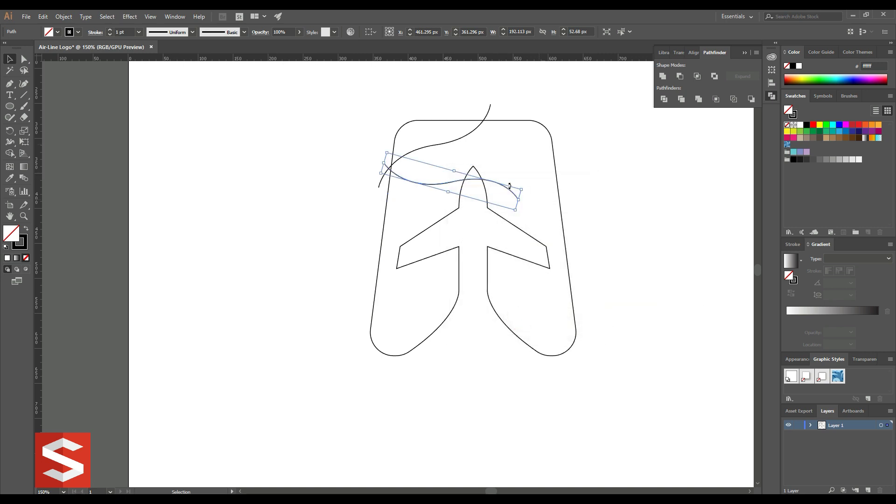
pyautogui.moveTo(502, 198)
pyautogui.mouseDown()
pyautogui.moveTo(500, 213)
pyautogui.moveTo(512, 211)
pyautogui.moveTo(564, 260)
pyautogui.moveTo(597, 218)
pyautogui.mouseUp()
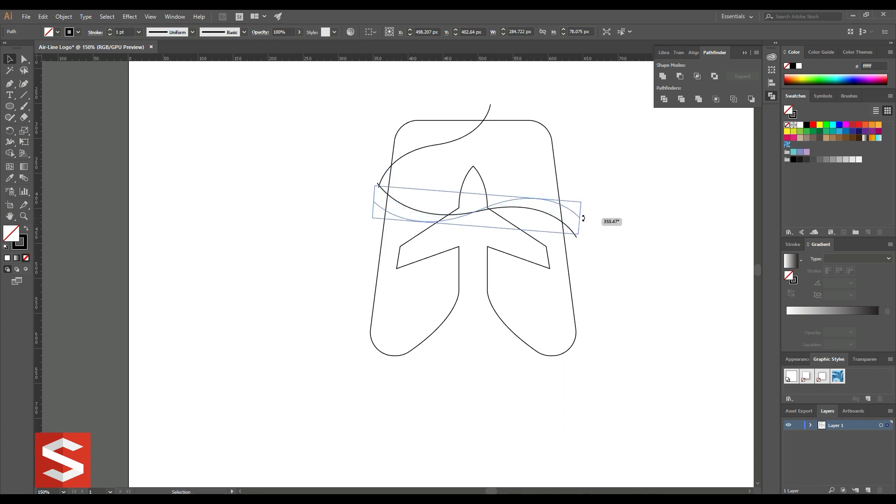
pyautogui.moveTo(546, 196)
pyautogui.mouseDown()
pyautogui.moveTo(547, 185)
pyautogui.moveTo(584, 199)
pyautogui.mouseUp()
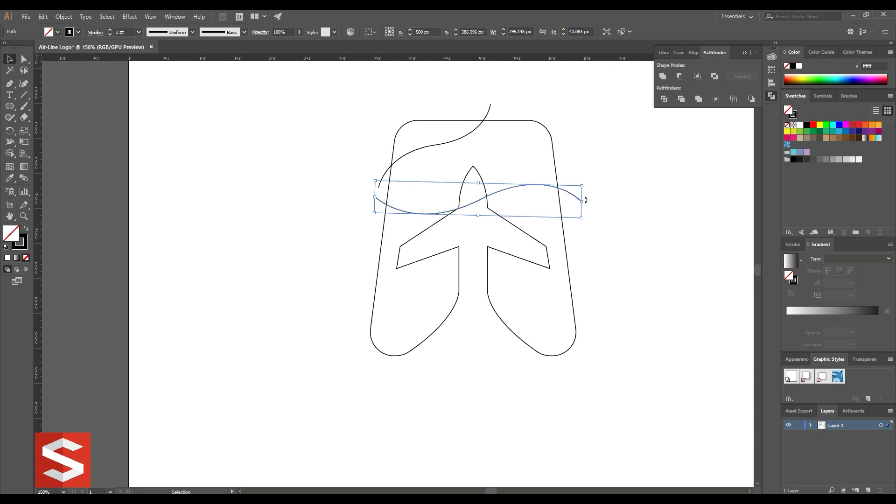
pyautogui.moveTo(507, 189); pyautogui.dragTo(507, 187)
pyautogui.click(597, 145)
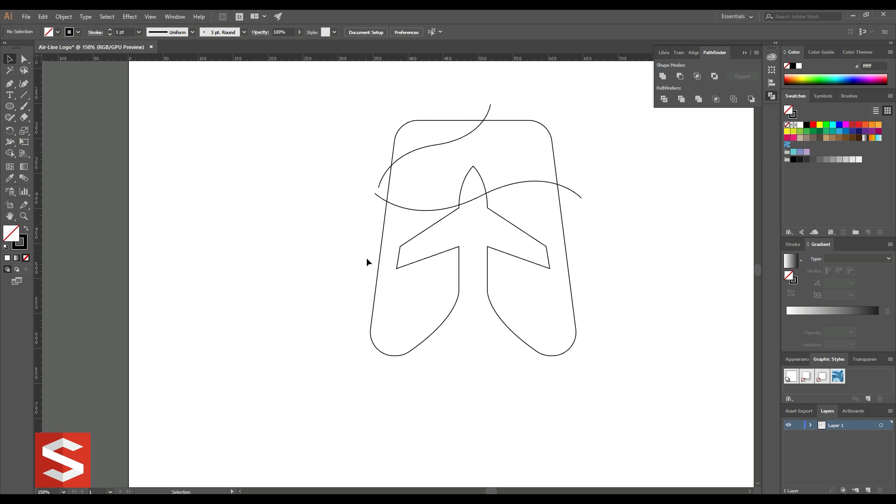
# Paste a third wave, stretch it longer, and angle it beneath the plane's wings
pyautogui.click(43, 17)
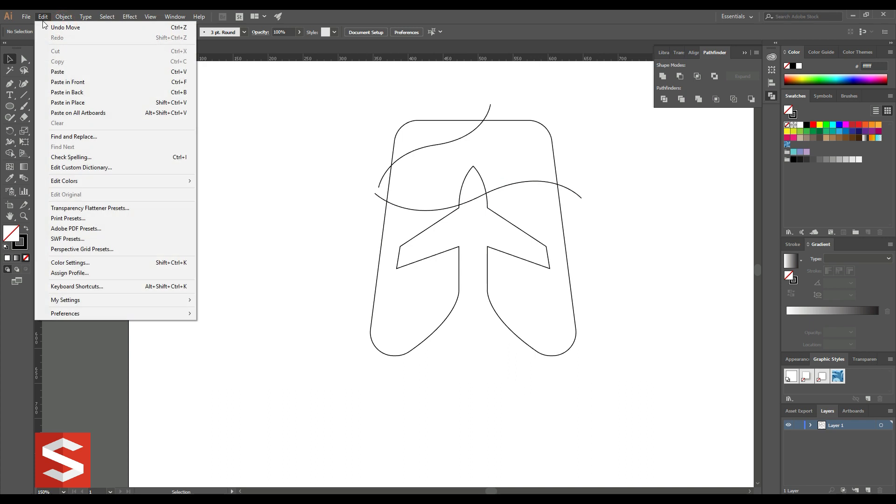
pyautogui.click(66, 73)
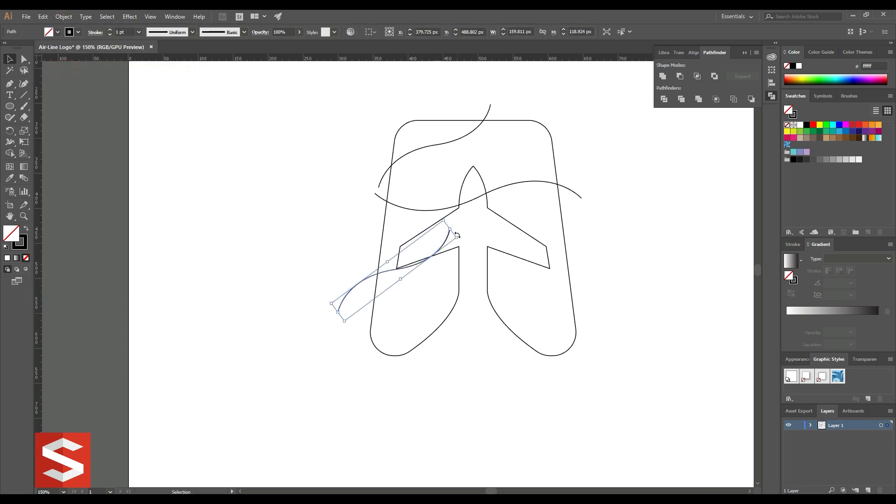
pyautogui.moveTo(458, 237)
pyautogui.mouseDown()
pyautogui.moveTo(500, 214)
pyautogui.moveTo(515, 236)
pyautogui.moveTo(567, 233)
pyautogui.mouseUp()
pyautogui.moveTo(400, 290); pyautogui.dragTo(360, 318)
pyautogui.moveTo(486, 265); pyautogui.dragTo(486, 271)
pyautogui.moveTo(586, 240)
pyautogui.mouseDown()
pyautogui.moveTo(569, 228)
pyautogui.moveTo(572, 236)
pyautogui.mouseUp()
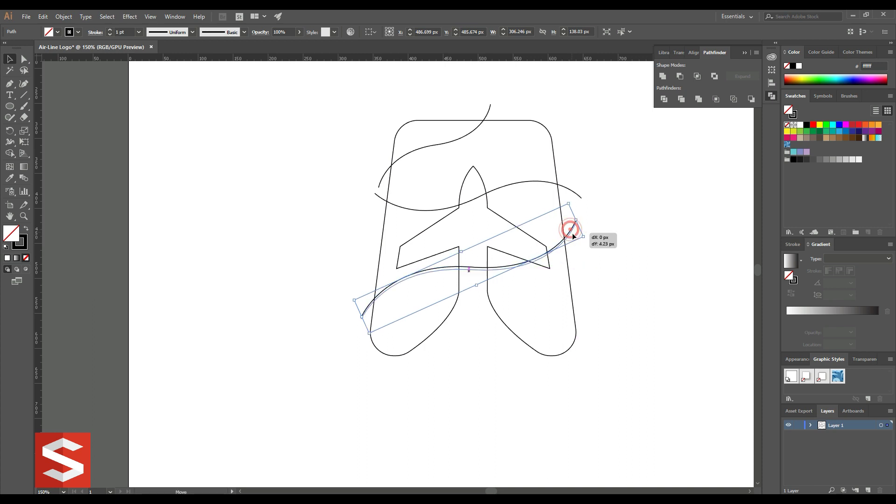
pyautogui.click(612, 230)
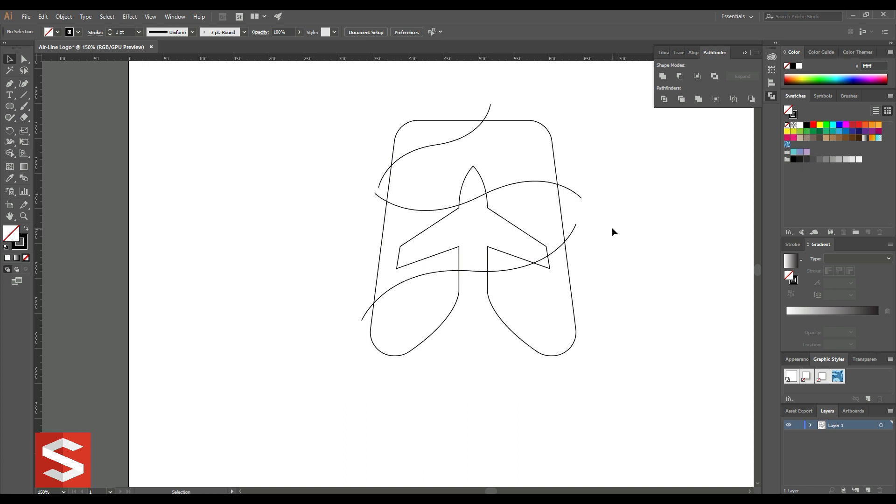
# Paste a fourth, shorter wave and place it crossing the right leg
pyautogui.click(43, 17)
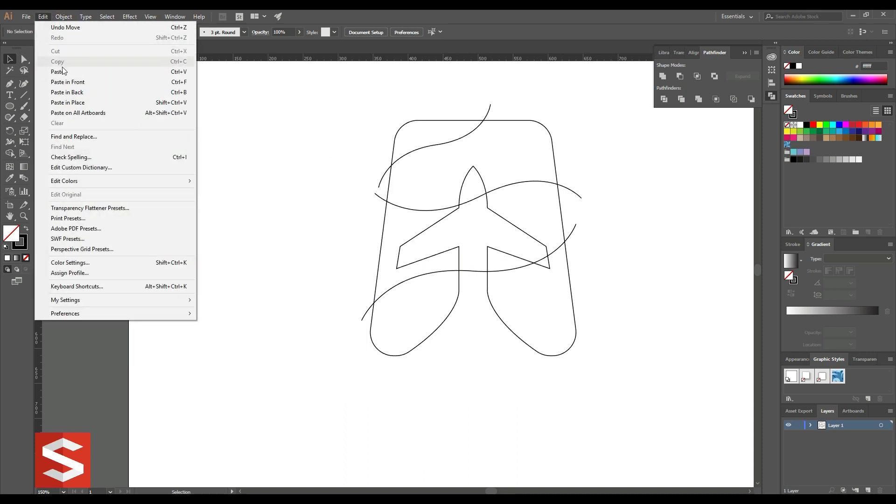
pyautogui.click(63, 72)
pyautogui.keyDown('shift'); pyautogui.click(481, 323); pyautogui.keyUp('shift')
pyautogui.click(469, 301)
pyautogui.moveTo(448, 237); pyautogui.dragTo(579, 281)
pyautogui.moveTo(470, 351); pyautogui.dragTo(494, 332)
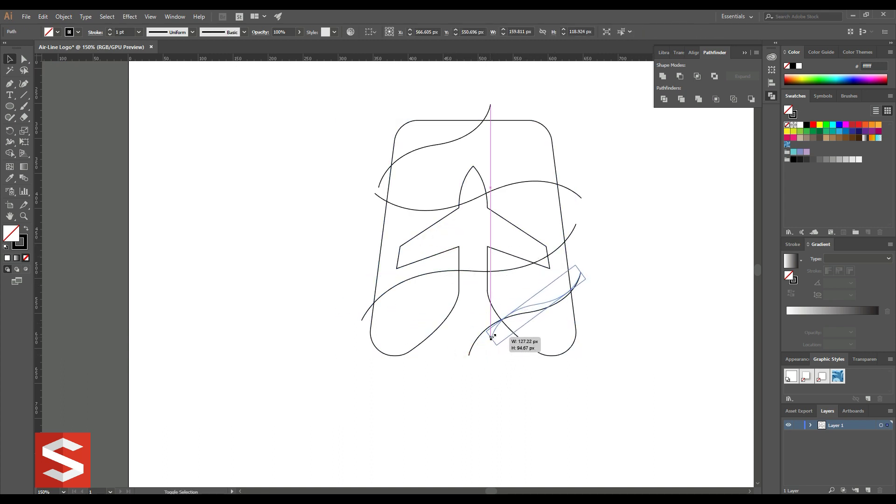
pyautogui.click(611, 296)
pyautogui.moveTo(560, 298); pyautogui.dragTo(556, 299)
pyautogui.click(610, 279)
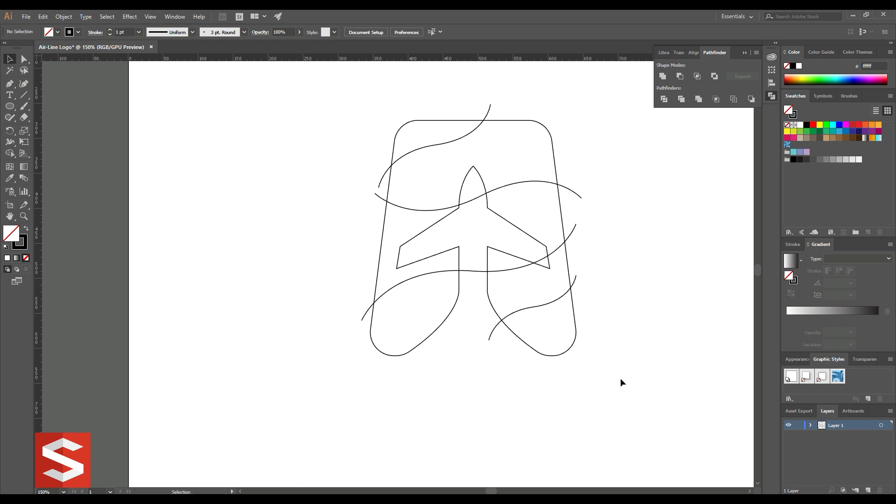
# Select all the paths and, with Shape Builder, fill the top-left corner dark brown and upper band medium brown
pyautogui.moveTo(620, 385); pyautogui.dragTo(359, 111)
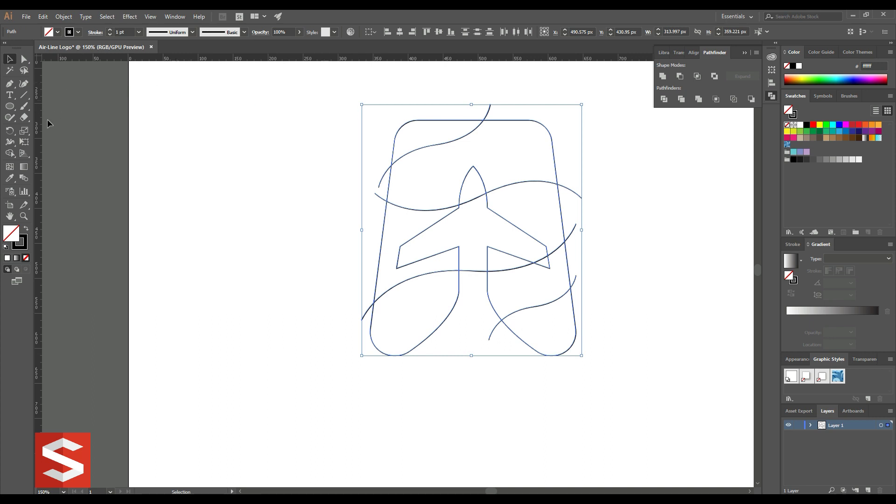
pyautogui.moveTo(10, 153); pyautogui.dragTo(46, 156)
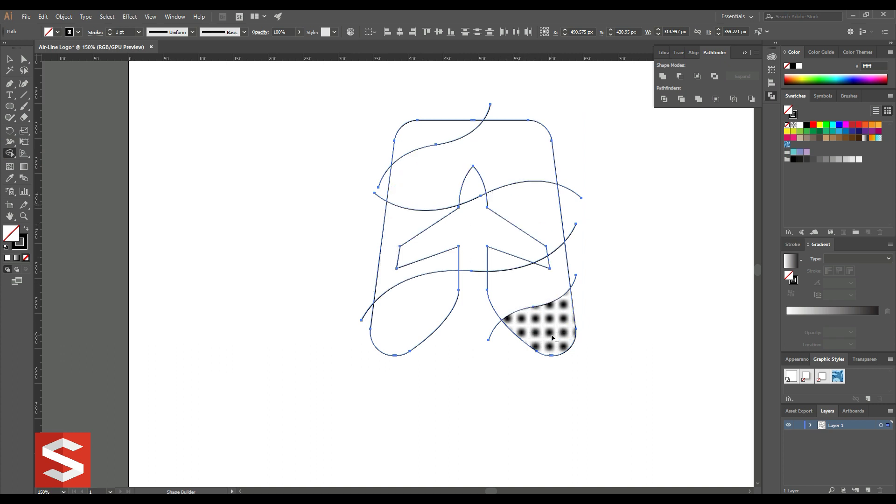
pyautogui.click(57, 31)
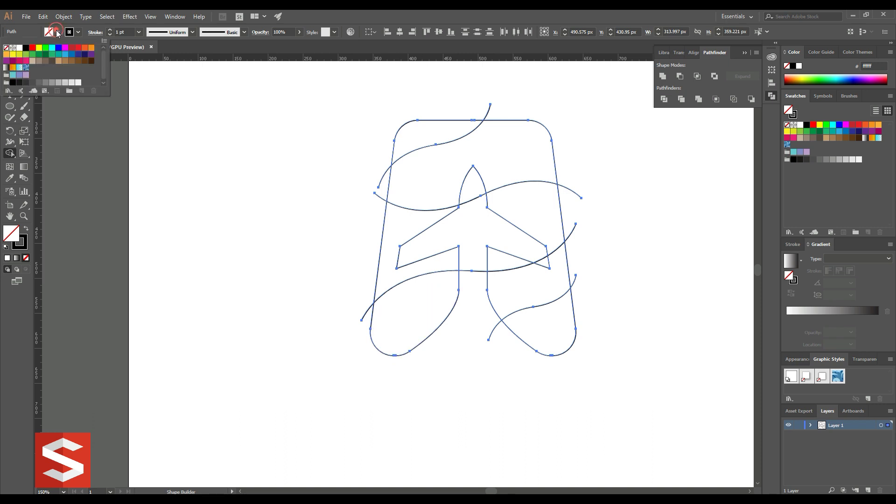
pyautogui.click(90, 61)
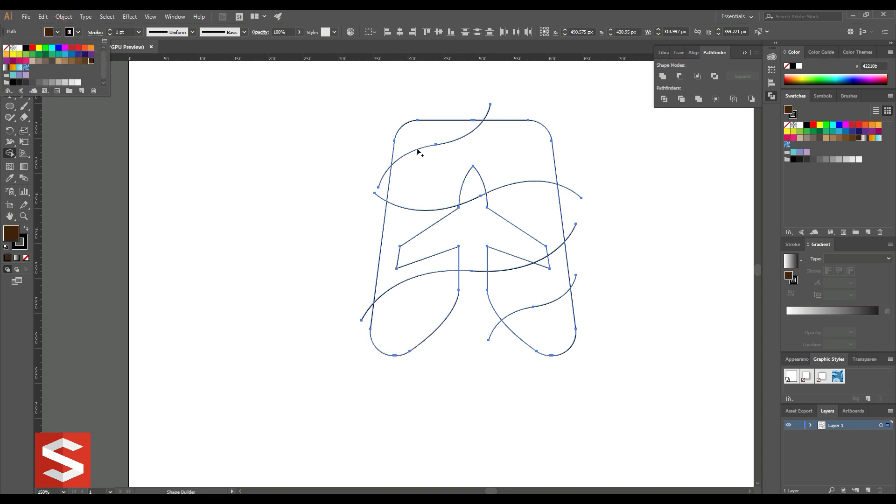
pyautogui.click(418, 140)
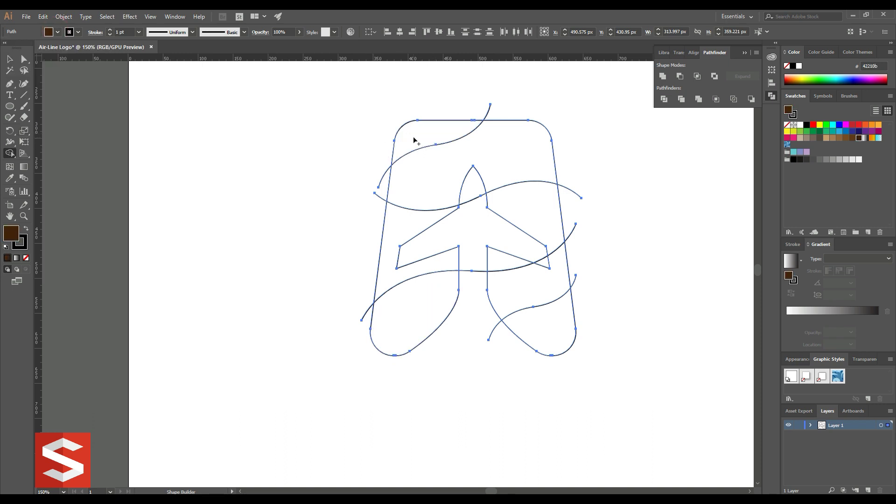
pyautogui.click(58, 32)
pyautogui.click(87, 61)
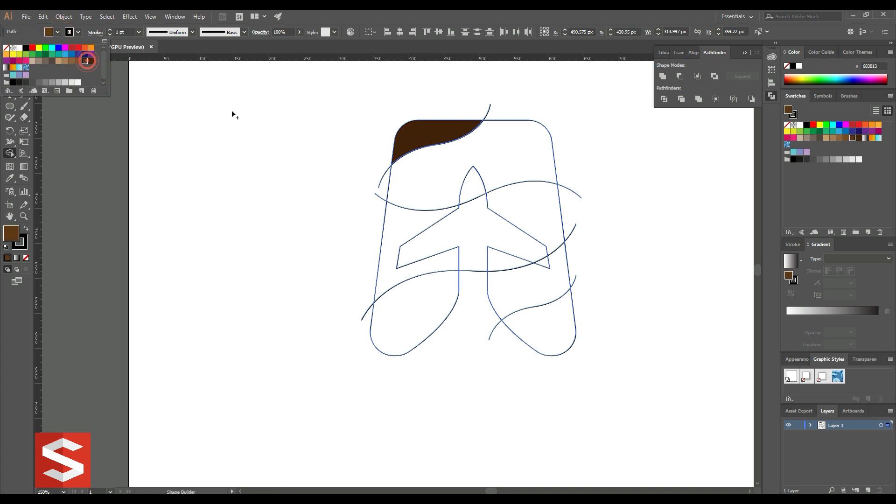
pyautogui.click(438, 174)
# Fill the left-middle, right-middle and below-wing triangle regions a lighter brown
pyautogui.click(54, 32)
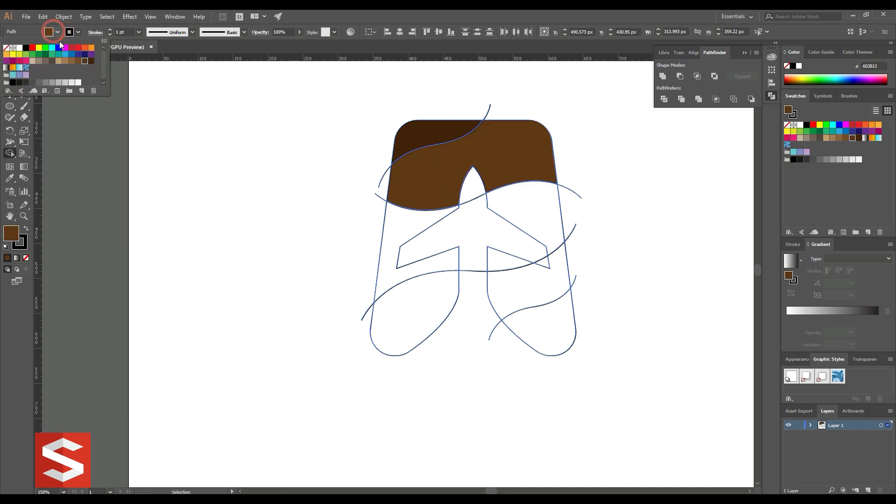
pyautogui.click(77, 61)
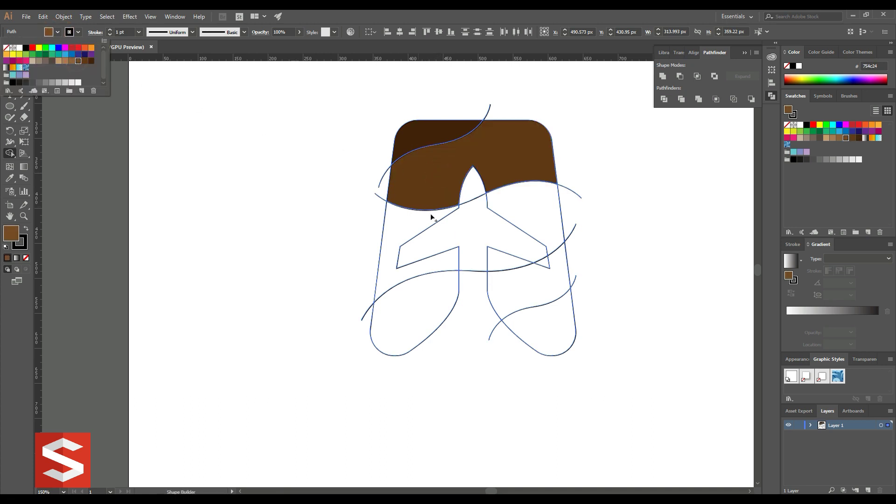
pyautogui.click(406, 225)
pyautogui.click(506, 265)
pyautogui.click(532, 210)
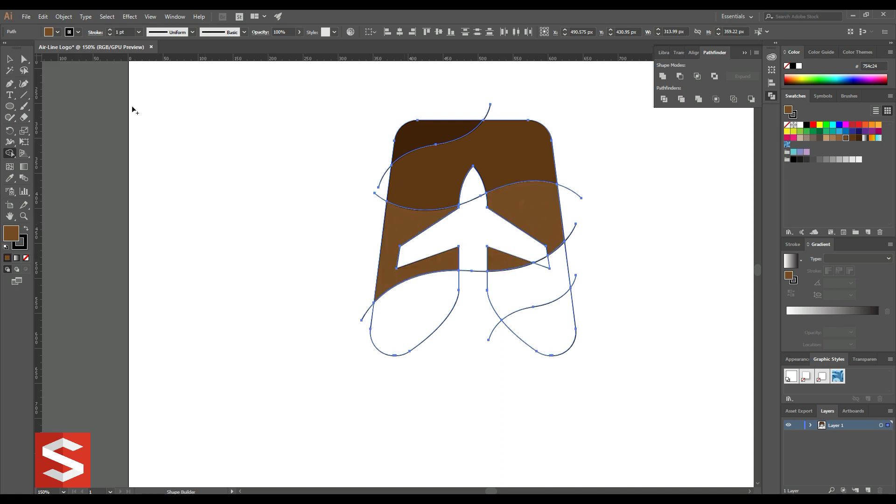
# Fill the lower bands with light brown 8c6239 and the bottom-right lobe with lightest brown a67c52
pyautogui.click(57, 31)
pyautogui.click(85, 61)
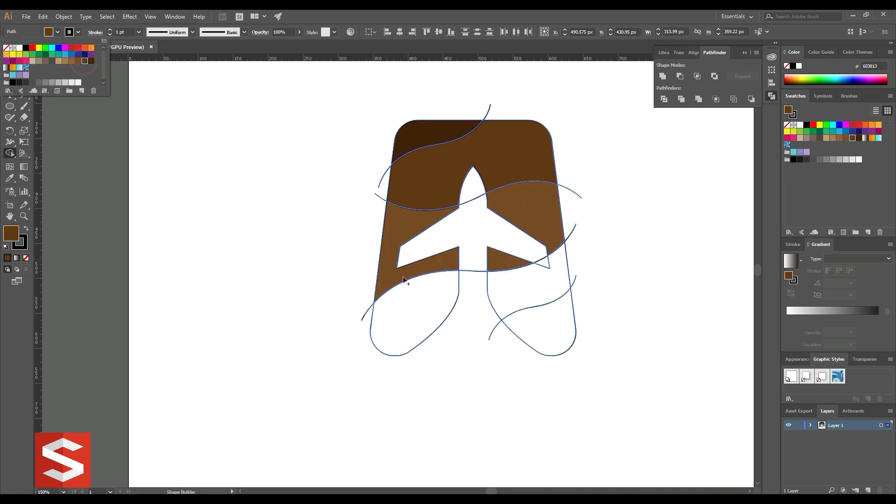
pyautogui.click(69, 61)
pyautogui.click(408, 305)
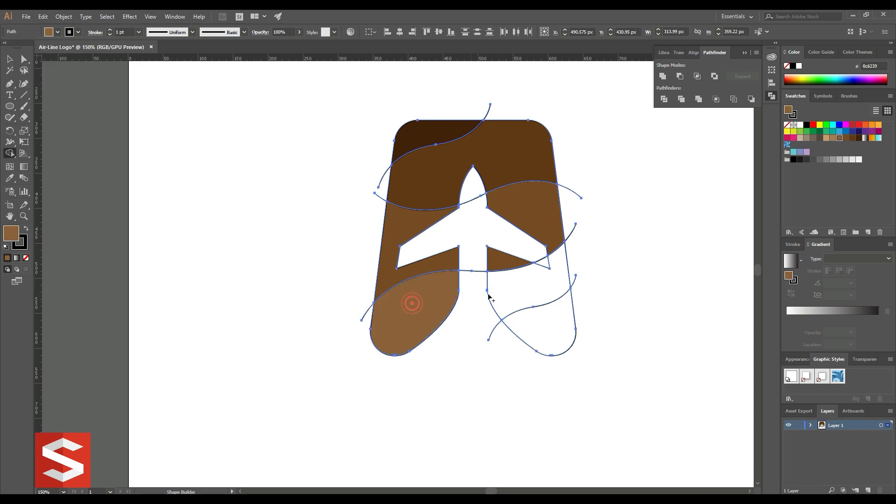
pyautogui.click(534, 289)
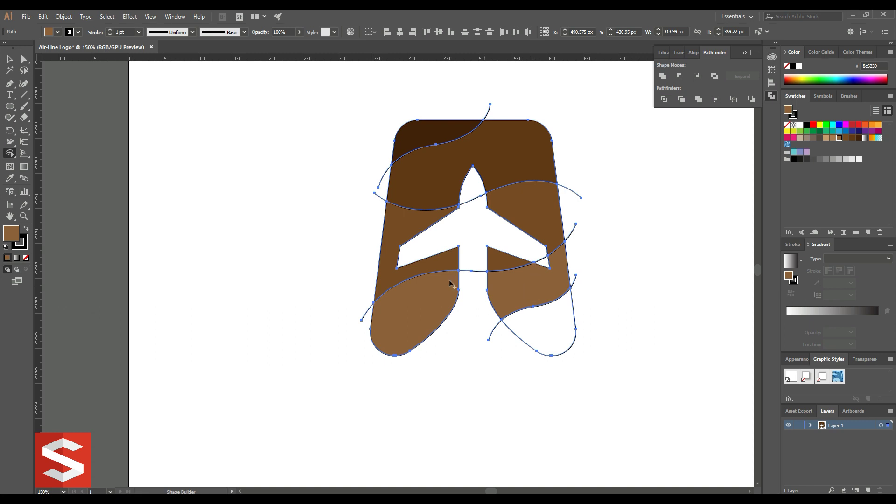
pyautogui.click(58, 32)
pyautogui.click(65, 61)
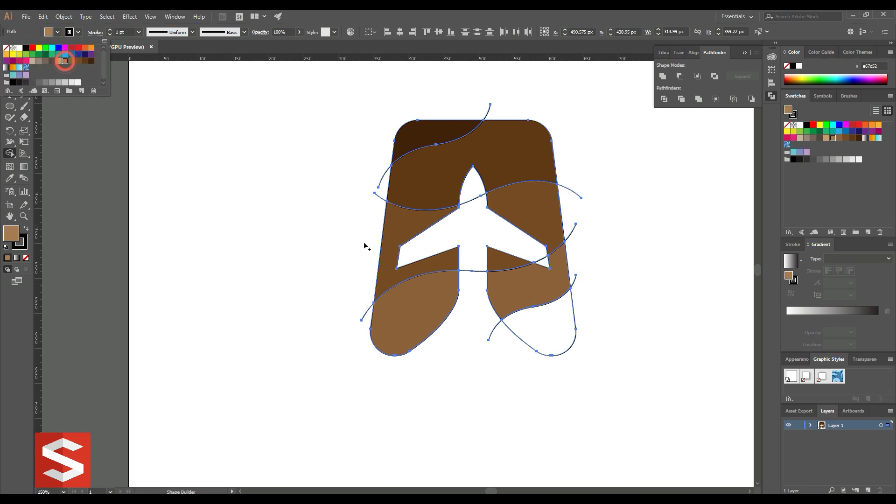
pyautogui.click(545, 330)
# Delete the stray wave stubs above, left of and right of the badge
pyautogui.click(10, 58)
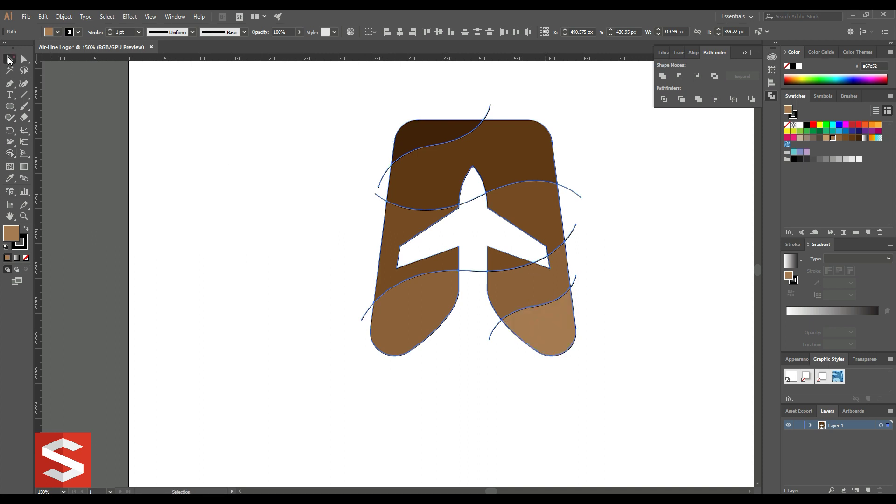
pyautogui.click(163, 103)
pyautogui.click(490, 111)
pyautogui.press('Delete')
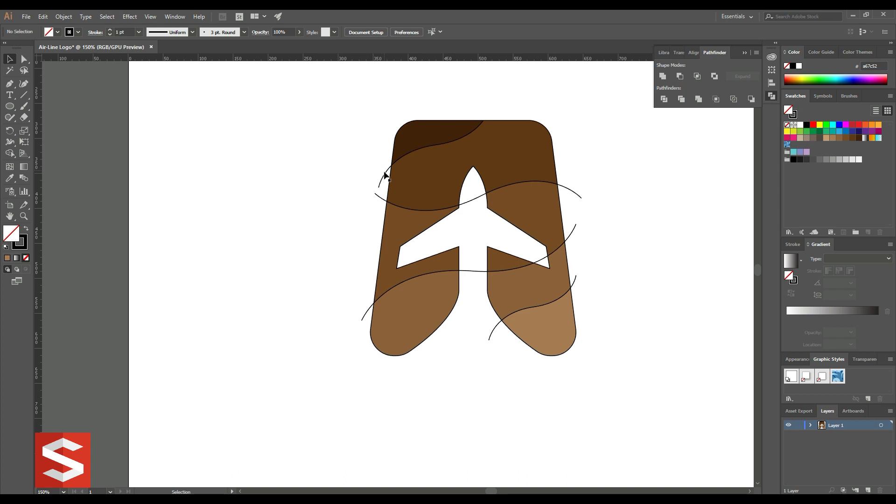
pyautogui.click(384, 173)
pyautogui.press('Delete')
pyautogui.click(378, 197)
pyautogui.press('Delete')
pyautogui.click(572, 191)
pyautogui.press('Delete')
pyautogui.click(574, 228)
pyautogui.press('Delete')
# Make the wing-tip region white and remove the remaining stubs at the lower-left and right edges
pyautogui.click(539, 262)
pyautogui.keyDown('alt'); pyautogui.click(366, 314); pyautogui.keyUp('alt')
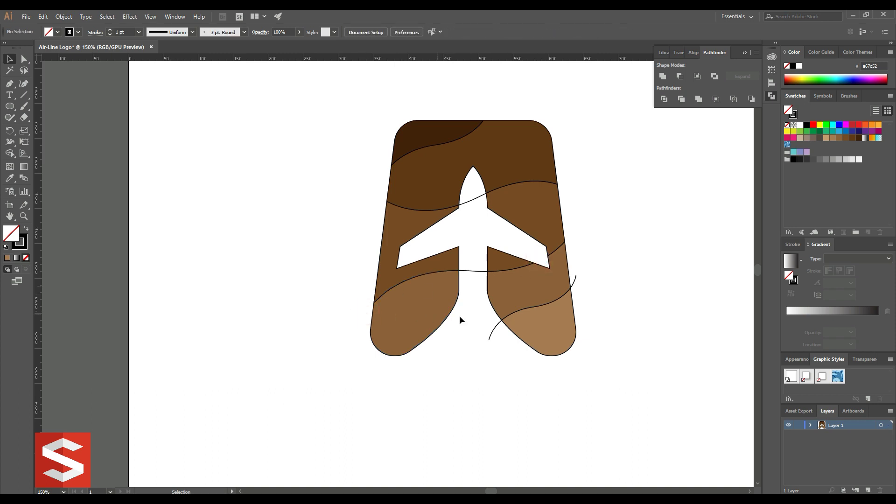
pyautogui.keyDown('alt'); pyautogui.click(497, 327); pyautogui.keyUp('alt')
pyautogui.keyDown('alt'); pyautogui.click(575, 281); pyautogui.keyUp('alt')
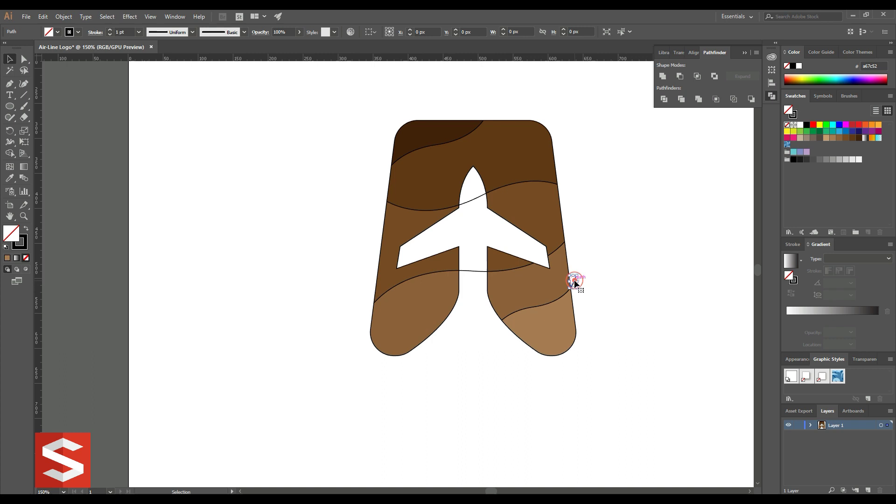
# Set the whole badge artwork's stroke to None and zoom out to 100%
pyautogui.press('v')
pyautogui.moveTo(635, 379); pyautogui.dragTo(370, 109)
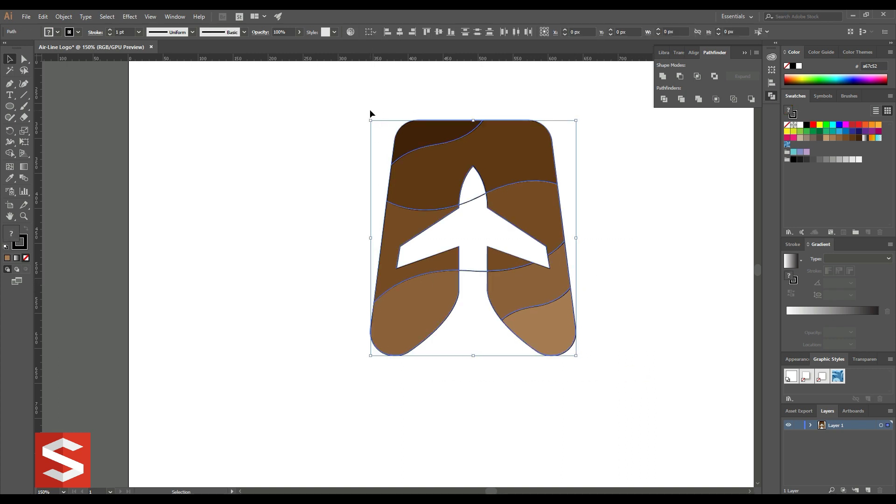
pyautogui.click(79, 32)
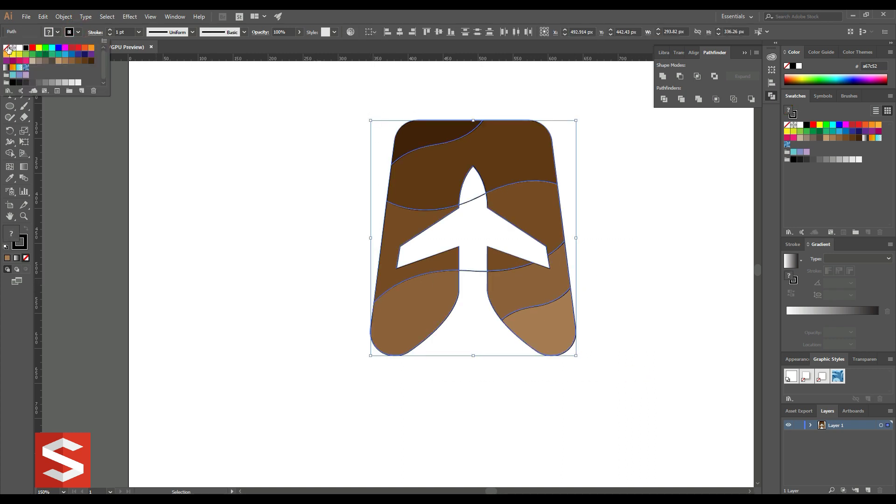
pyautogui.click(9, 51)
pyautogui.click(200, 140)
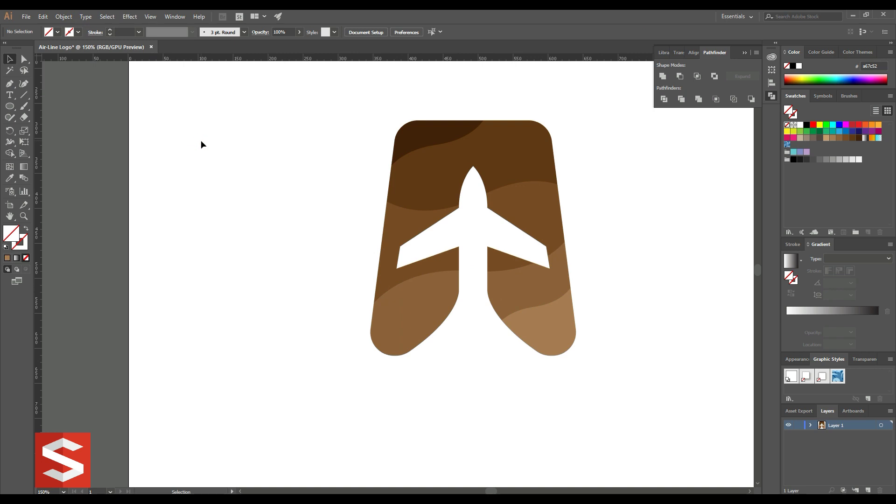
pyautogui.hotkey('ctrl', '-')
pyautogui.click(508, 313)
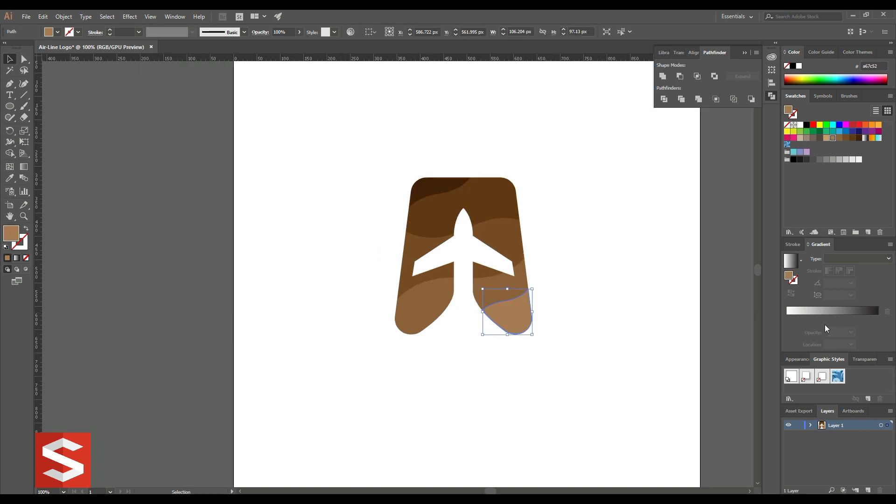
# Apply a gradient to the lower-right wave and set its right stop to teal 007f8c
pyautogui.click(859, 311)
pyautogui.click(877, 317)
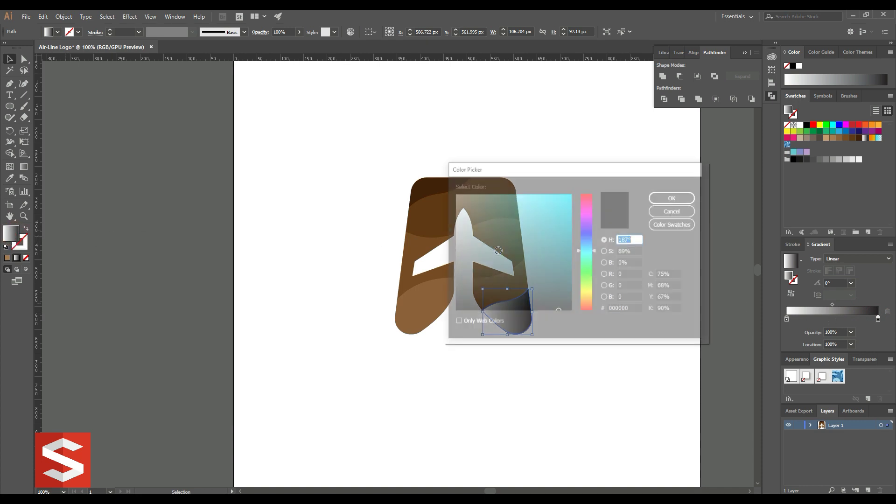
pyautogui.moveTo(566, 181); pyautogui.dragTo(677, 116)
pyautogui.moveTo(666, 252); pyautogui.dragTo(677, 190)
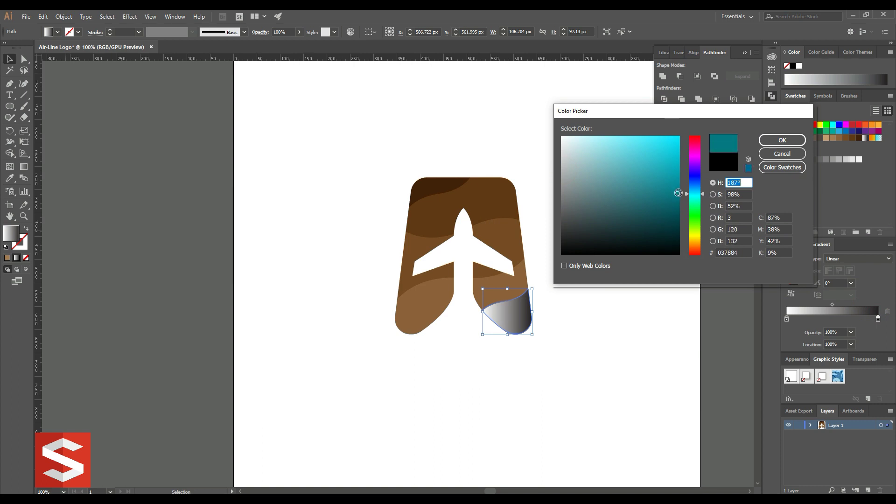
pyautogui.doubleClick(728, 253)
pyautogui.rightClick(728, 253)
pyautogui.click(747, 281)
pyautogui.click(781, 140)
# Set the left gradient stop to a darker teal, 015e63
pyautogui.click(786, 319)
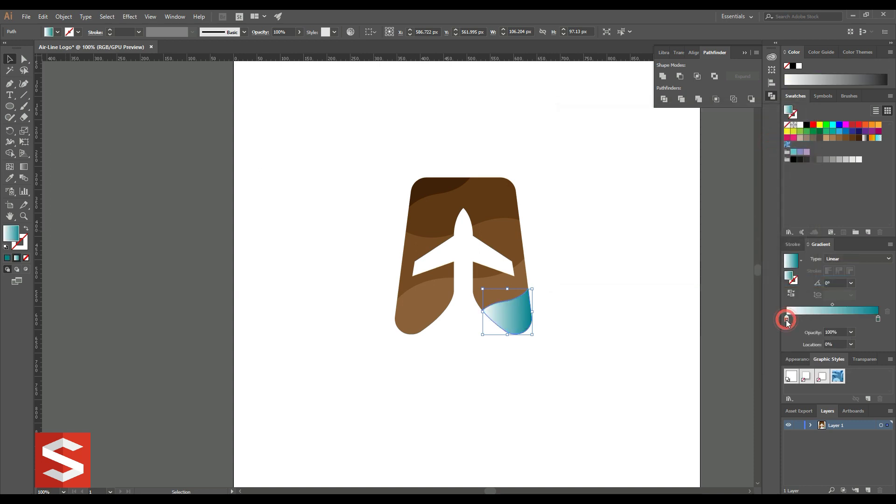
pyautogui.doubleClick(11, 233)
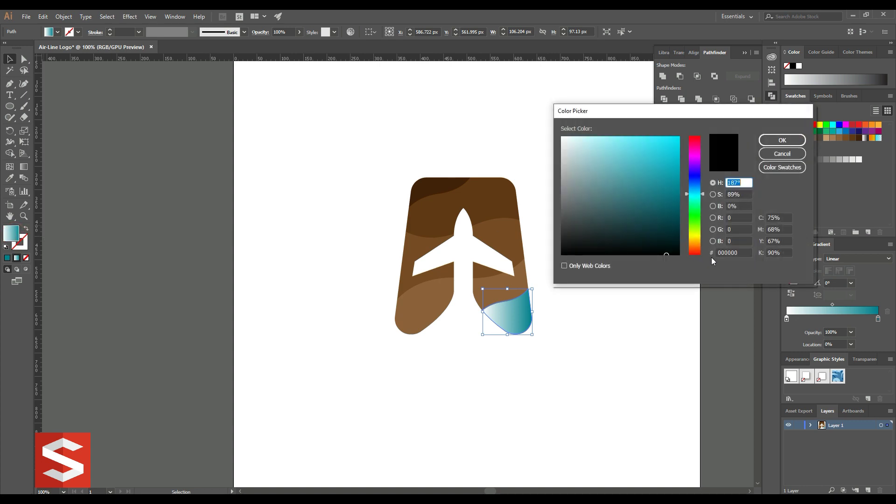
pyautogui.click(740, 252)
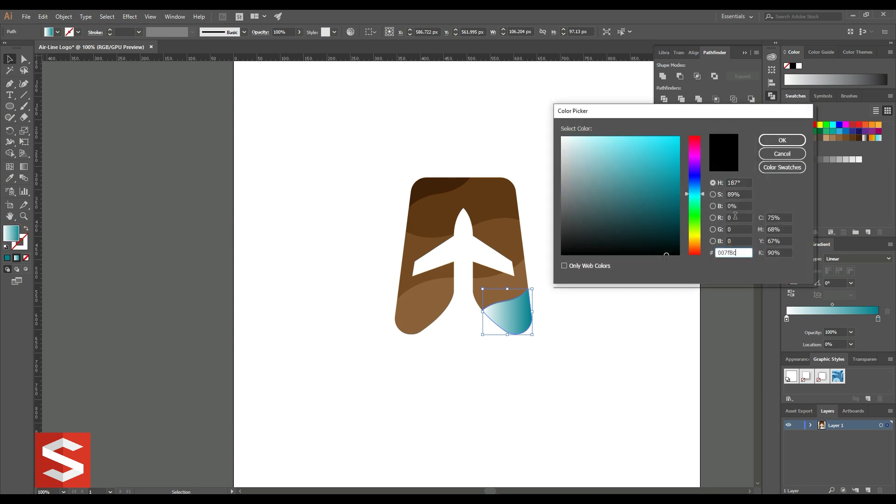
pyautogui.press('Tab')
pyautogui.moveTo(680, 191); pyautogui.dragTo(678, 208)
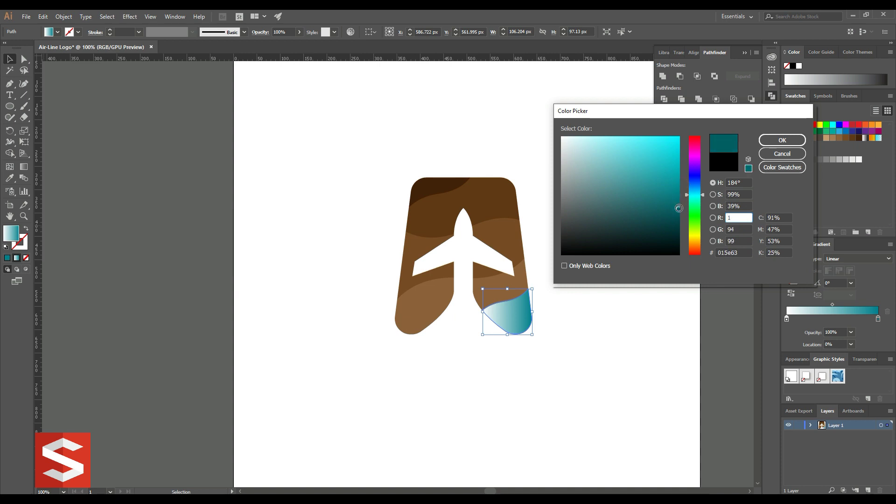
pyautogui.click(782, 139)
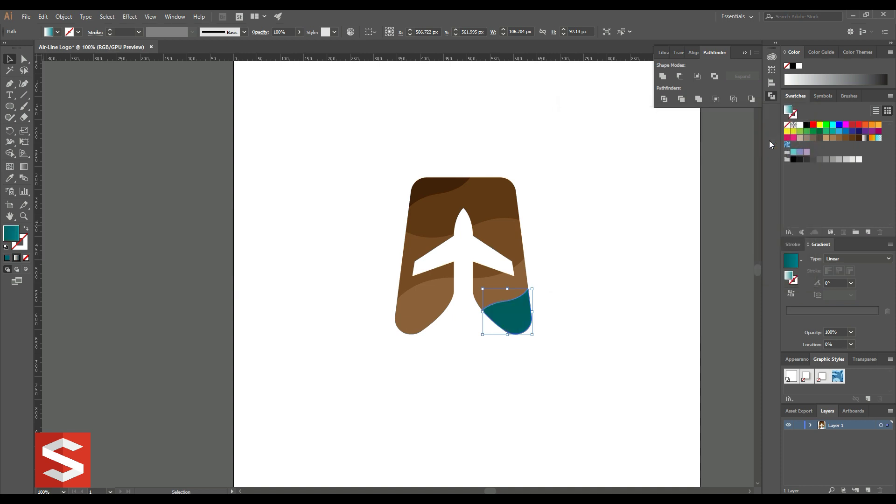
pyautogui.press('.')
# Angle the teal gradient diagonally, about -51.6°, and shift its midpoint toward the start
pyautogui.click(24, 167)
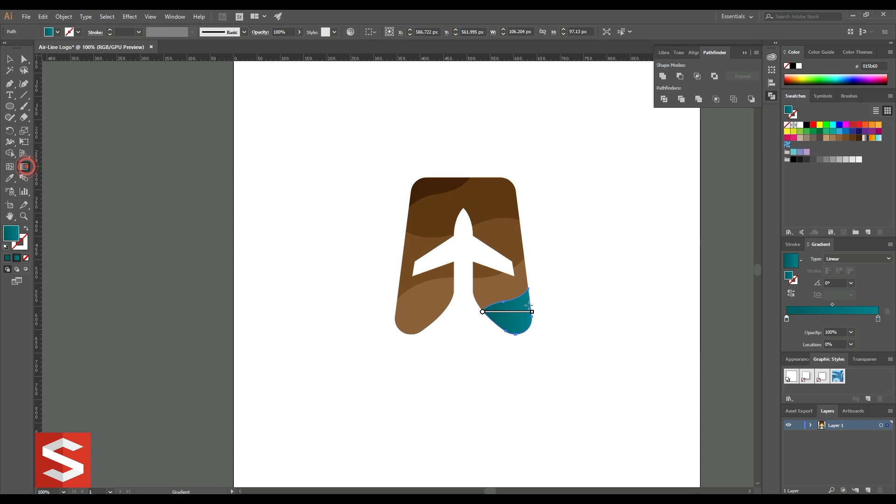
pyautogui.moveTo(490, 296); pyautogui.dragTo(534, 320)
pyautogui.moveTo(497, 290); pyautogui.dragTo(547, 353)
pyautogui.moveTo(525, 322); pyautogui.dragTo(517, 312)
pyautogui.click(517, 310)
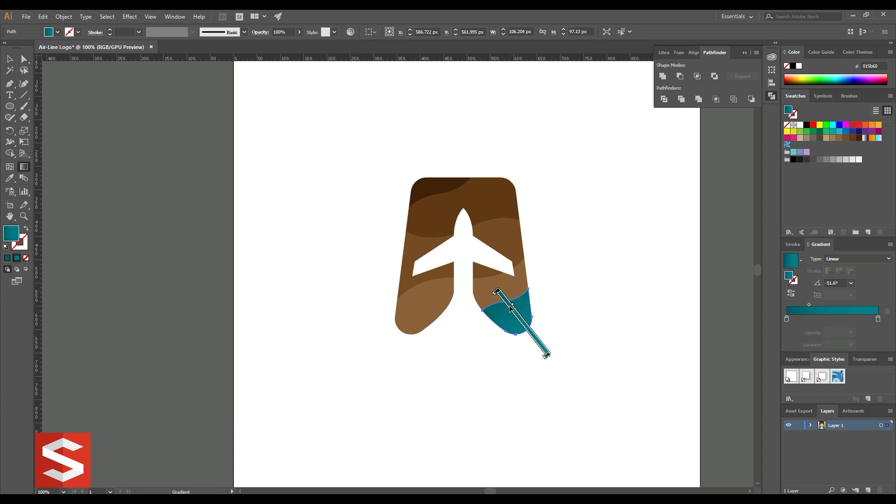
pyautogui.moveTo(513, 308); pyautogui.dragTo(508, 303)
# Add a gradient stop coloured 007f8c and slide it along the gradient
pyautogui.click(806, 319)
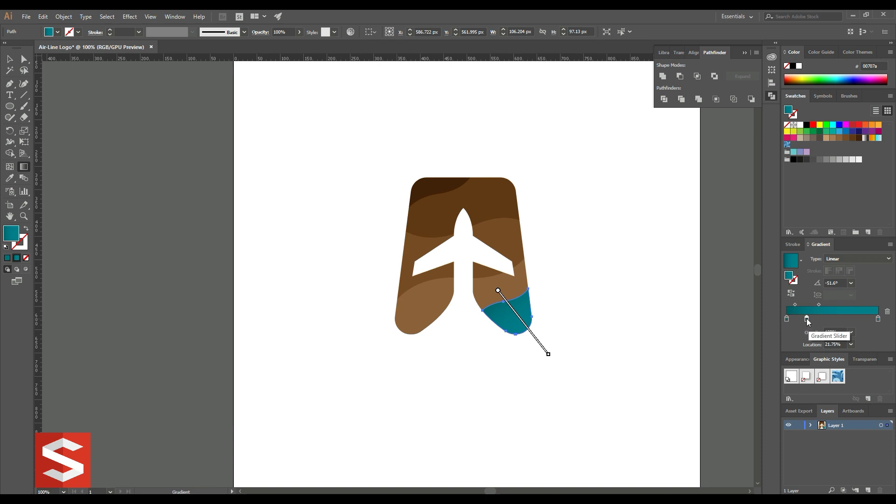
pyautogui.click(869, 65)
pyautogui.rightClick(869, 66)
pyautogui.click(843, 109)
pyautogui.press('Return')
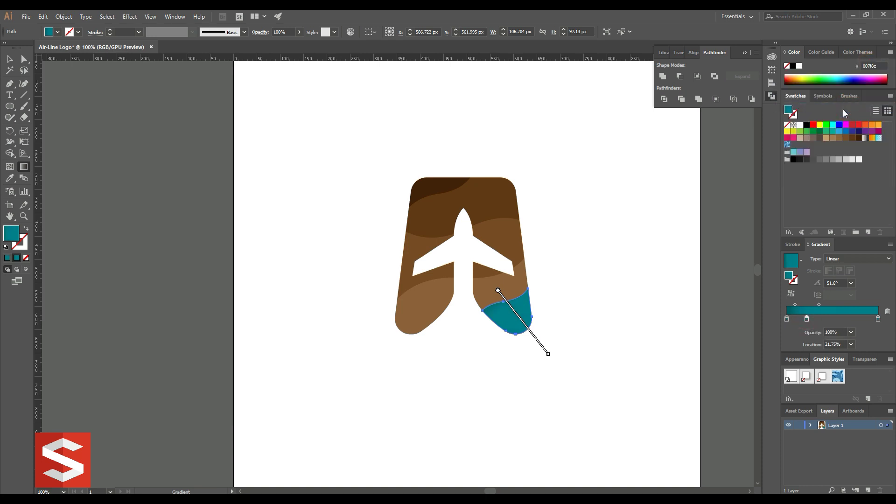
pyautogui.moveTo(518, 318)
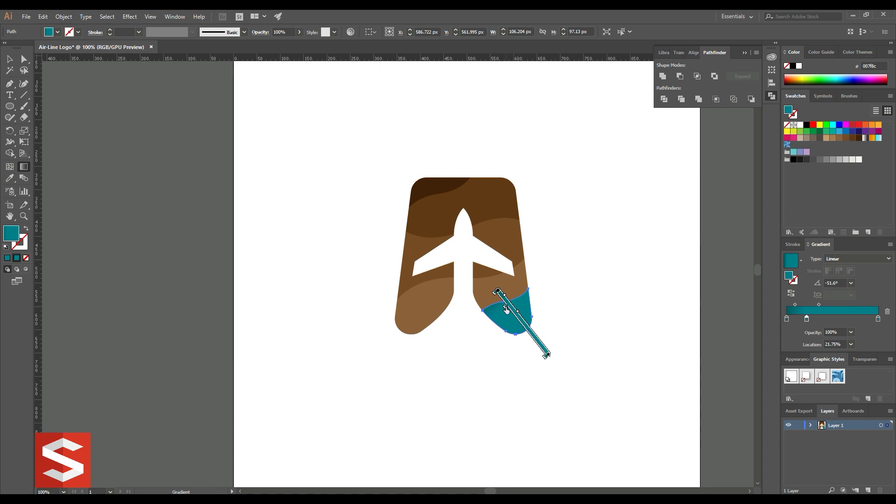
pyautogui.moveTo(516, 311); pyautogui.dragTo(520, 315)
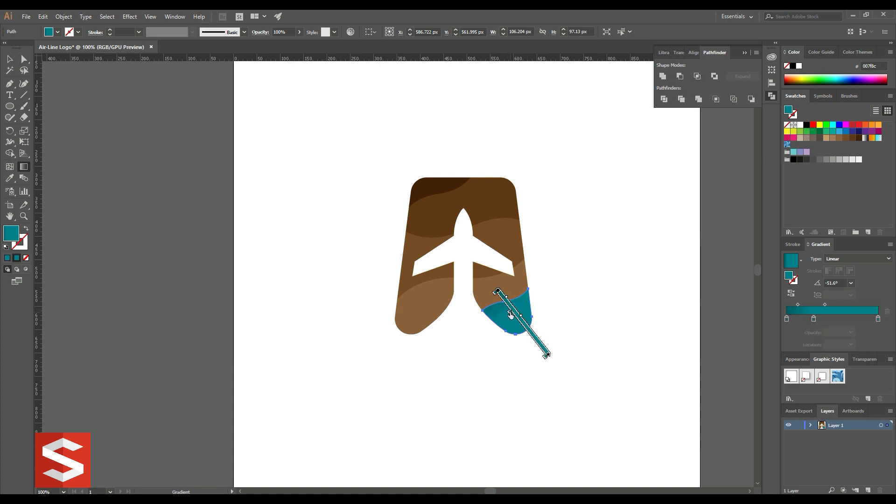
# Steepen the gradient angle to -59° and move its midpoint further along
pyautogui.click(546, 357)
pyautogui.moveTo(545, 358); pyautogui.dragTo(541, 362)
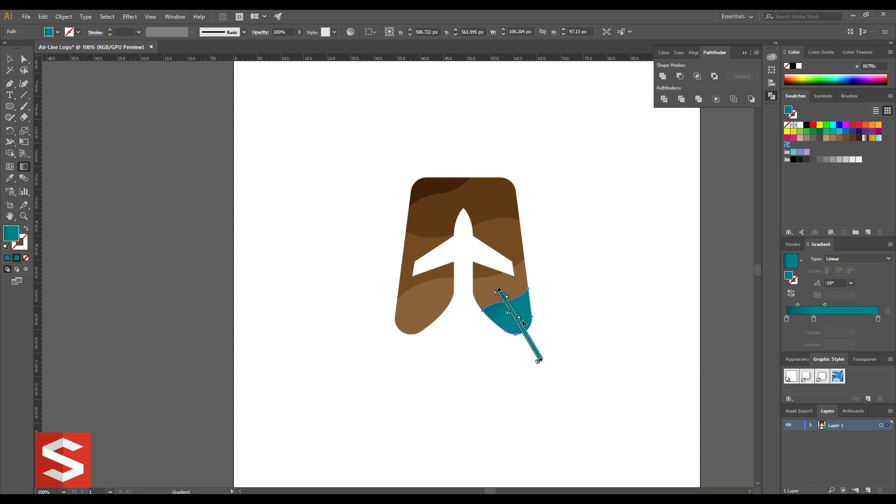
pyautogui.moveTo(522, 322); pyautogui.dragTo(524, 328)
pyautogui.click(506, 311)
pyautogui.click(505, 297)
pyautogui.click(9, 59)
pyautogui.click(255, 152)
# Select the lower brown wave group and eyedropper the teal gradient onto it
pyautogui.scroll(-2, 278, 169)
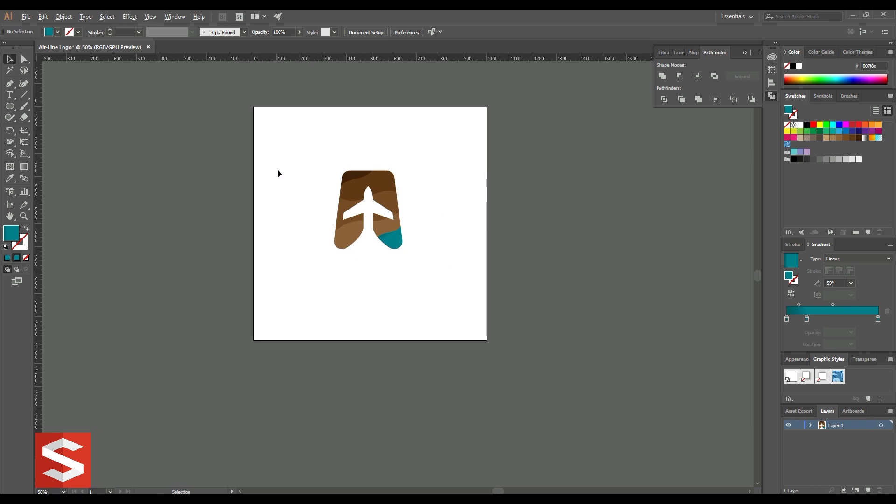
pyautogui.scroll(2, 277, 170)
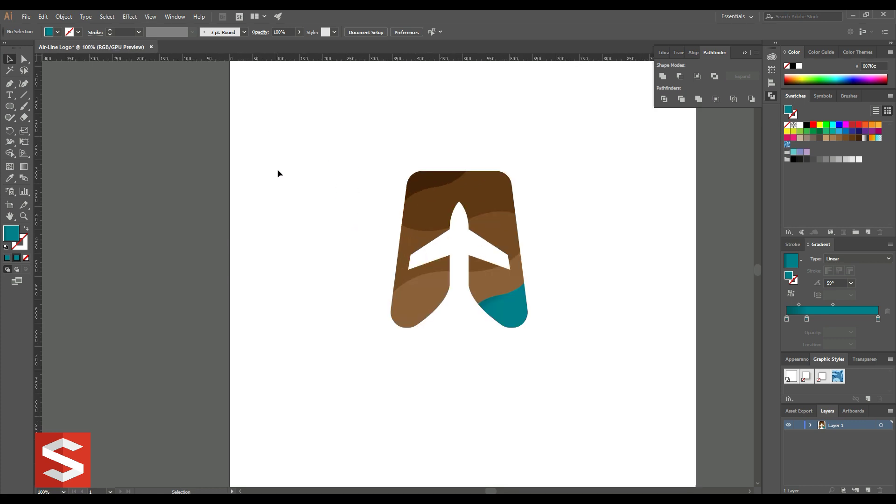
pyautogui.click(424, 306)
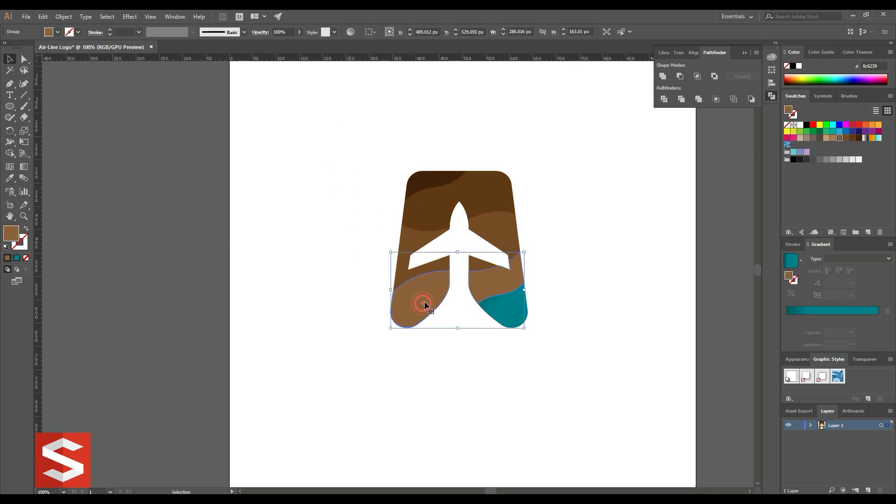
pyautogui.click(618, 236)
pyautogui.click(499, 276)
pyautogui.press('i')
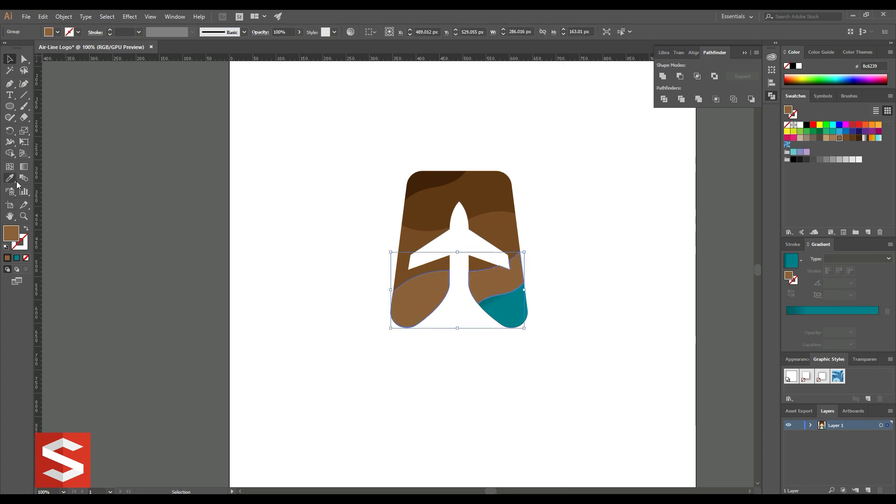
pyautogui.click(8, 59)
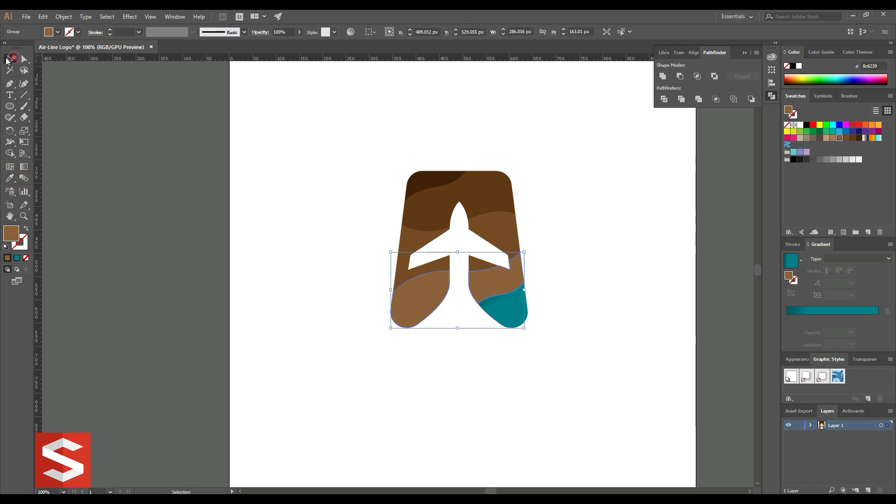
pyautogui.click(10, 178)
pyautogui.click(506, 312)
# Isolate the left teal piece and redraw its gradient diagonally across it
pyautogui.click(580, 276)
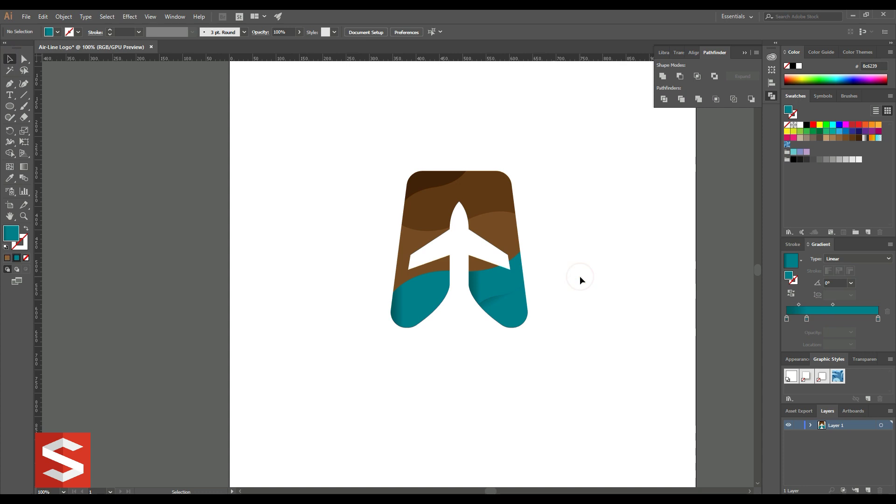
pyautogui.click(509, 276)
pyautogui.press('g')
pyautogui.moveTo(410, 266); pyautogui.dragTo(427, 297)
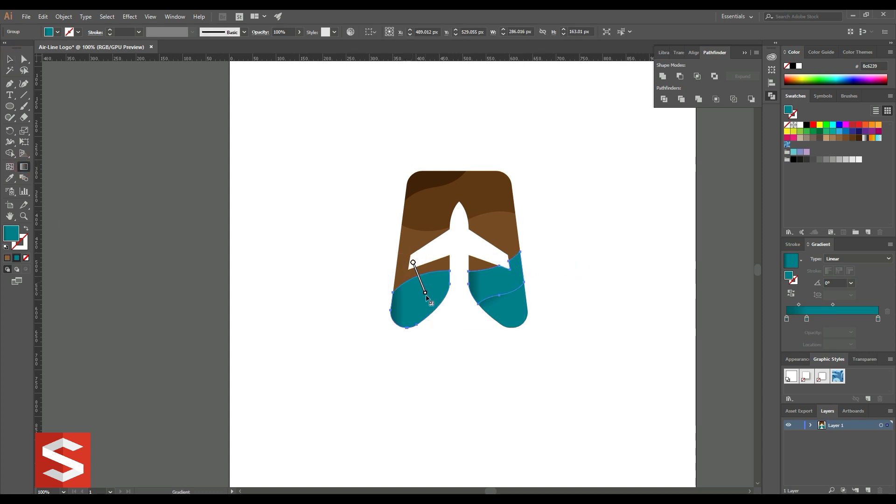
pyautogui.click(9, 60)
pyautogui.rightClick(433, 296)
pyautogui.click(402, 373)
pyautogui.press('g')
pyautogui.moveTo(412, 273)
pyautogui.mouseDown()
pyautogui.moveTo(436, 333)
pyautogui.moveTo(444, 331)
pyautogui.mouseUp()
# Angle the right piece's gradient to about -69.2° and move its middle stop to 25.31%
pyautogui.press('v')
pyautogui.click(490, 283)
pyautogui.press('g')
pyautogui.moveTo(502, 291)
pyautogui.mouseDown()
pyautogui.moveTo(480, 235)
pyautogui.moveTo(513, 316)
pyautogui.mouseUp()
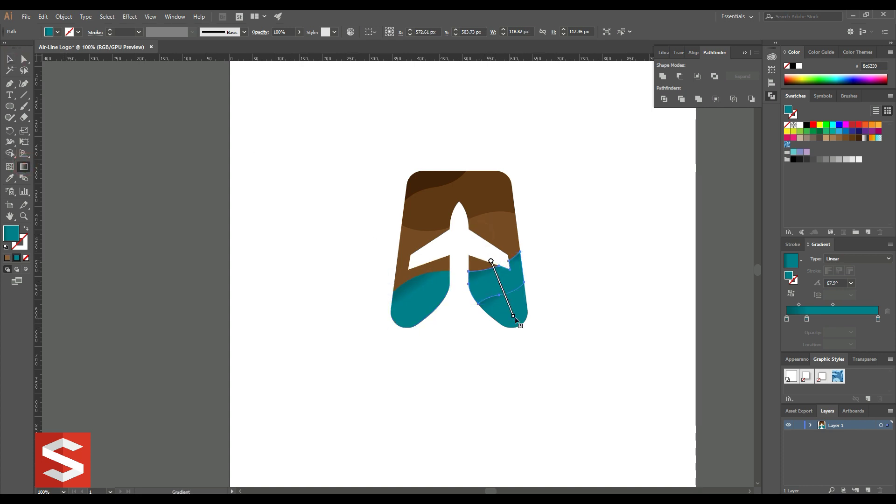
pyautogui.moveTo(487, 263); pyautogui.dragTo(524, 312)
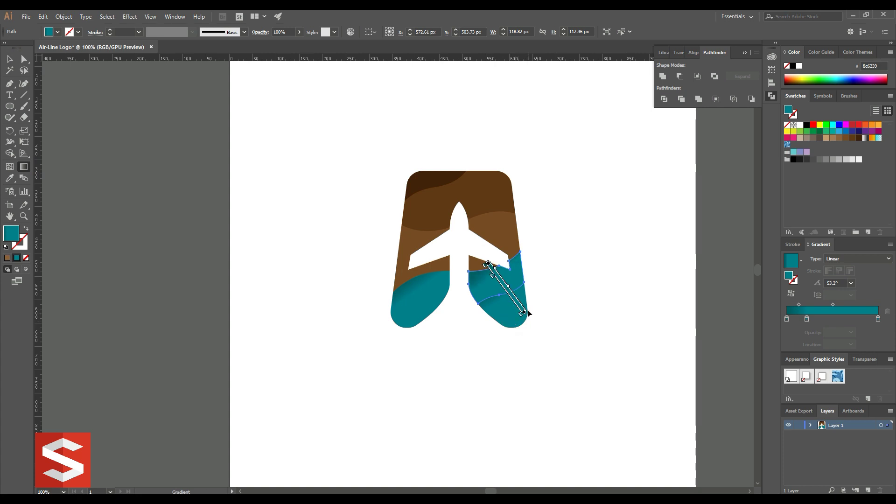
pyautogui.moveTo(489, 263); pyautogui.dragTo(525, 313)
pyautogui.moveTo(490, 263); pyautogui.dragTo(513, 323)
pyautogui.moveTo(490, 261); pyautogui.dragTo(514, 322)
pyautogui.moveTo(492, 265); pyautogui.dragTo(513, 322)
pyautogui.moveTo(799, 319)
pyautogui.mouseDown()
pyautogui.moveTo(809, 318)
pyautogui.moveTo(793, 304)
pyautogui.mouseUp()
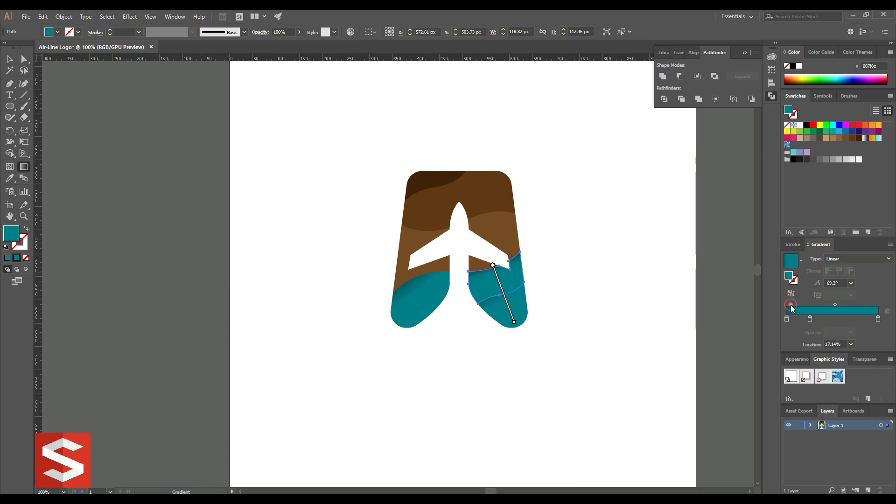
pyautogui.click(877, 319)
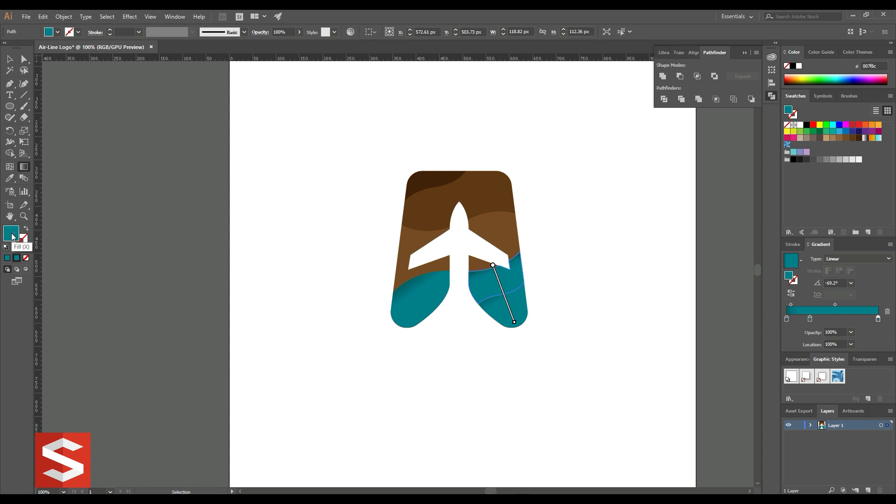
# Set the gradient's end stop to the lighter teal 049da5
pyautogui.click(732, 241)
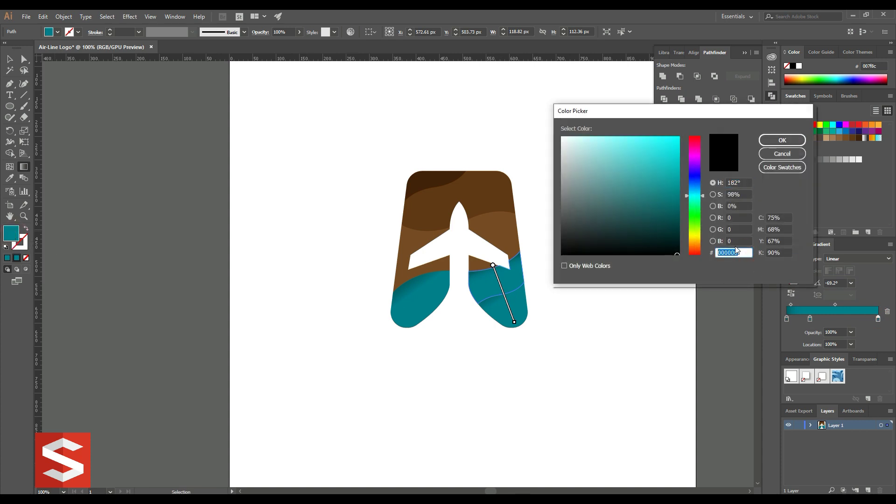
pyautogui.click(729, 241)
pyautogui.moveTo(678, 192); pyautogui.dragTo(677, 178)
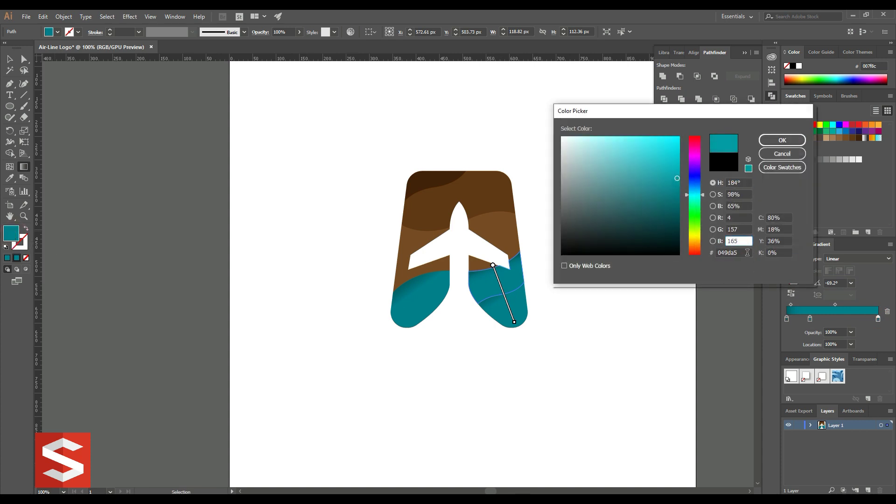
pyautogui.click(781, 140)
pyautogui.click(810, 319)
pyautogui.write('049da5')
pyautogui.press('Tab')
# Eyedropper the right piece's lighter teal gradient onto the left piece
pyautogui.click(10, 59)
pyautogui.click(422, 306)
pyautogui.click(9, 178)
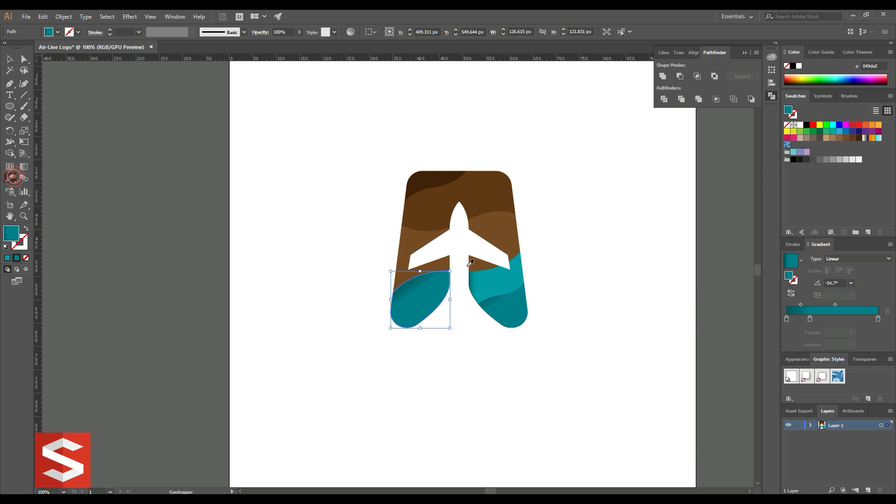
pyautogui.click(494, 265)
pyautogui.click(208, 156)
# Redraw the right piece's gradient diagonally and the left piece's at -54.7°
pyautogui.click(493, 284)
pyautogui.press('g')
pyautogui.moveTo(487, 264)
pyautogui.mouseDown()
pyautogui.moveTo(522, 306)
pyautogui.moveTo(523, 333)
pyautogui.mouseUp()
pyautogui.keyDown('ctrl'); pyautogui.click(434, 310); pyautogui.keyUp('ctrl')
pyautogui.moveTo(407, 277); pyautogui.dragTo(445, 332)
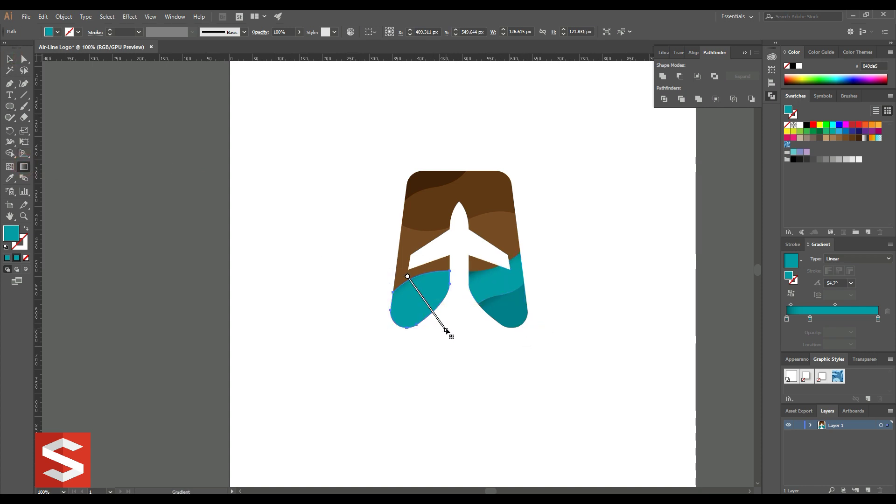
# Flatten the left piece's gradient to -37.1° and copy the teal gradient onto the middle brown band
pyautogui.moveTo(446, 332); pyautogui.dragTo(460, 320)
pyautogui.click(10, 59)
pyautogui.click(212, 140)
pyautogui.scroll(-1, 212, 140)
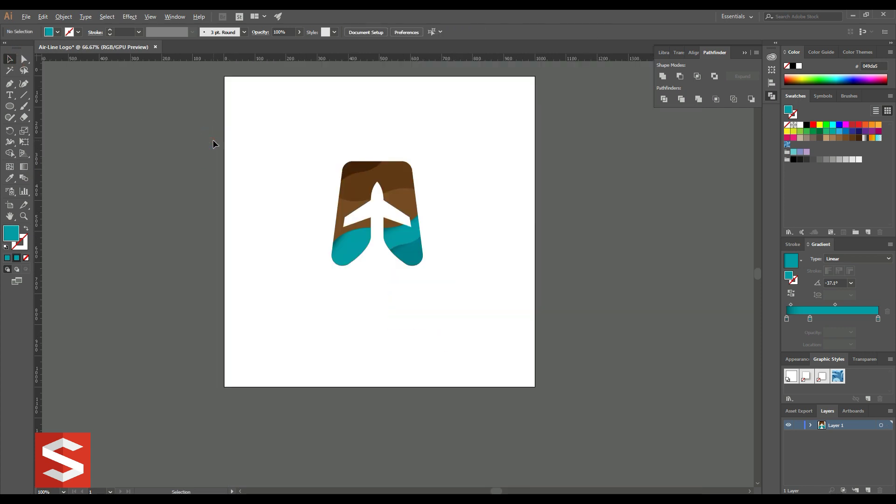
pyautogui.scroll(2, 379, 208)
pyautogui.click(439, 193)
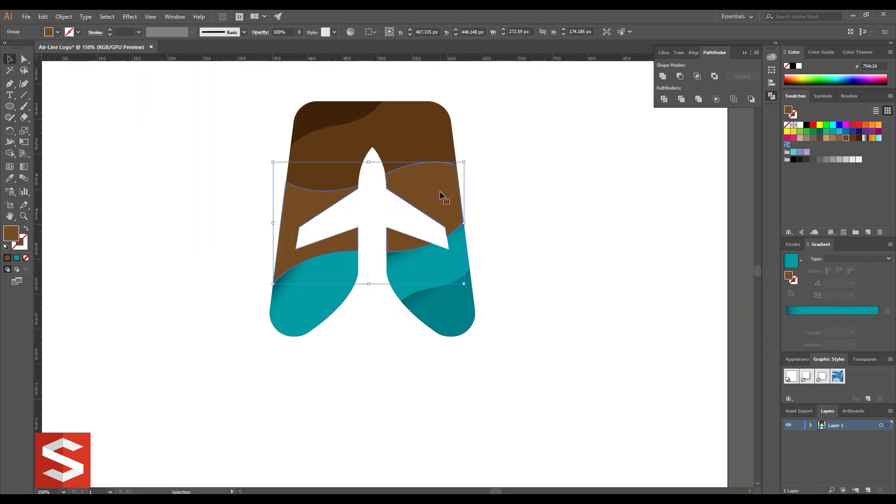
pyautogui.rightClick(440, 192)
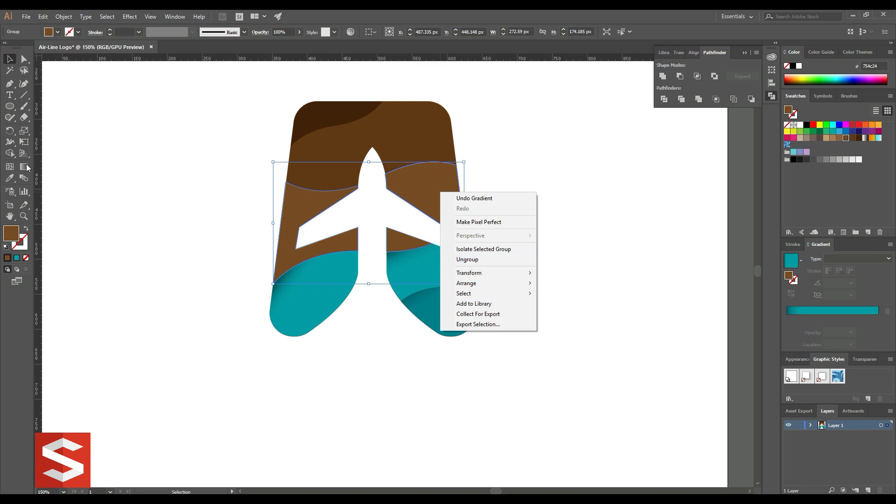
pyautogui.click(9, 177)
pyautogui.click(298, 308)
pyautogui.click(9, 59)
pyautogui.click(128, 125)
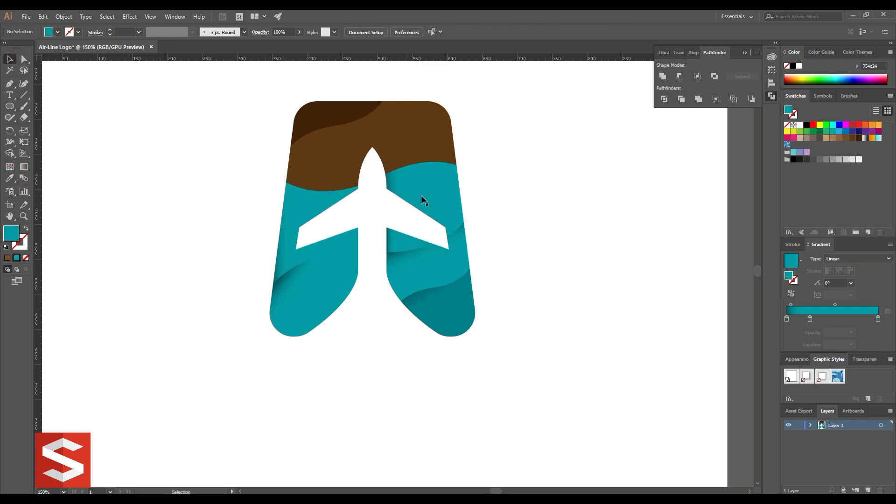
pyautogui.hotkey('ctrl', 'z')
# Change the middle band's end gradient stop to the brighter teal 02b7b7
pyautogui.click(877, 319)
pyautogui.doubleClick(12, 234)
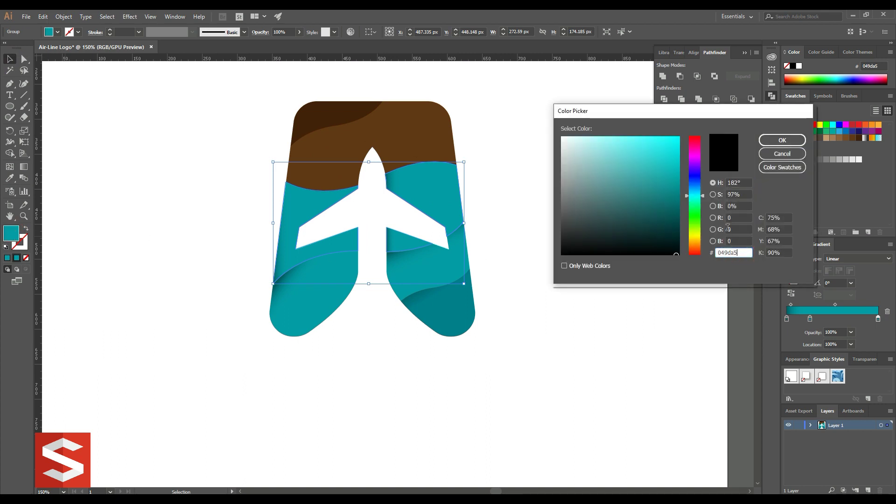
pyautogui.click(740, 218)
pyautogui.click(680, 171)
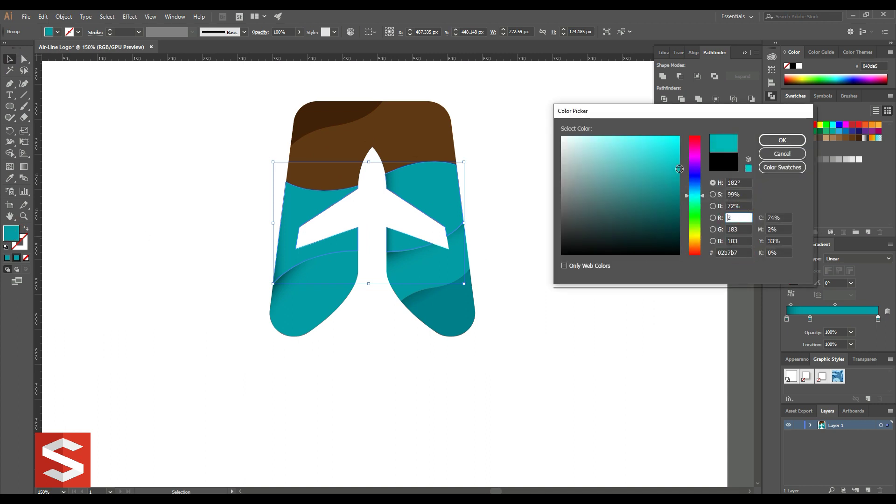
pyautogui.click(782, 140)
pyautogui.click(810, 319)
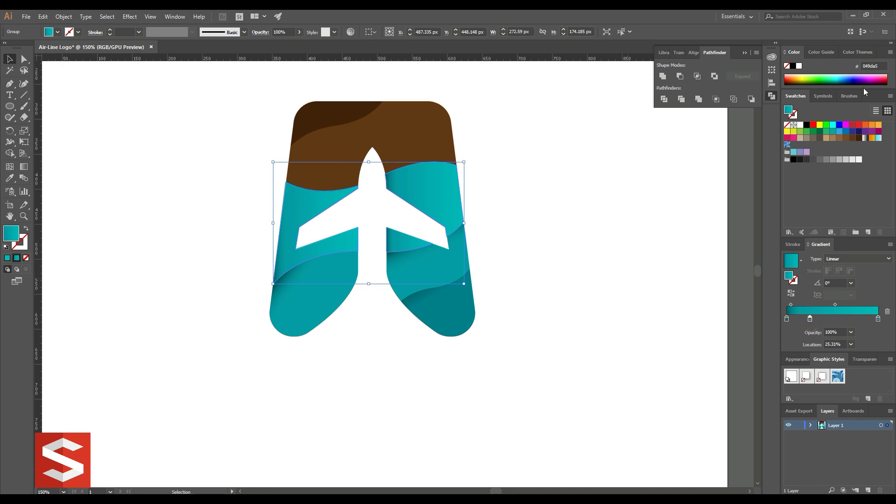
# Run the middle band's gradient straight down at about -92.2°, midpoint at 46.43%
pyautogui.press('g')
pyautogui.moveTo(317, 166); pyautogui.dragTo(334, 207)
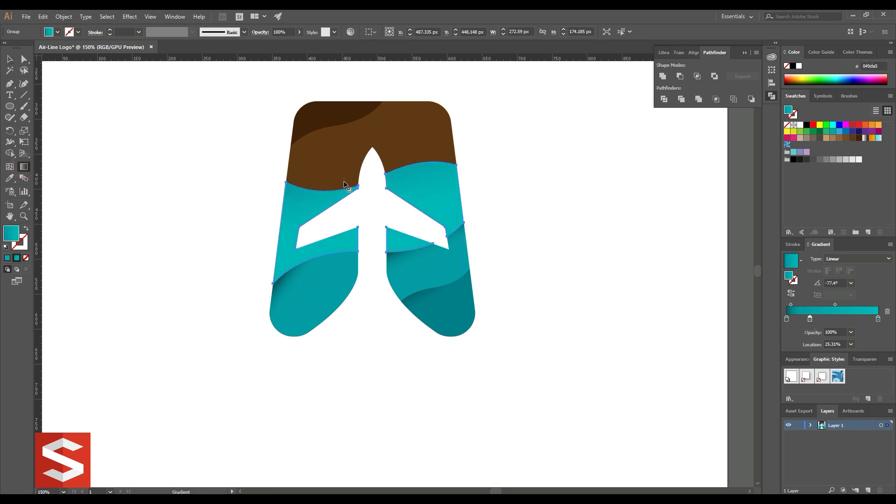
pyautogui.moveTo(335, 170); pyautogui.dragTo(354, 236)
pyautogui.moveTo(395, 146); pyautogui.dragTo(401, 222)
pyautogui.moveTo(794, 304); pyautogui.dragTo(817, 319)
pyautogui.press('v')
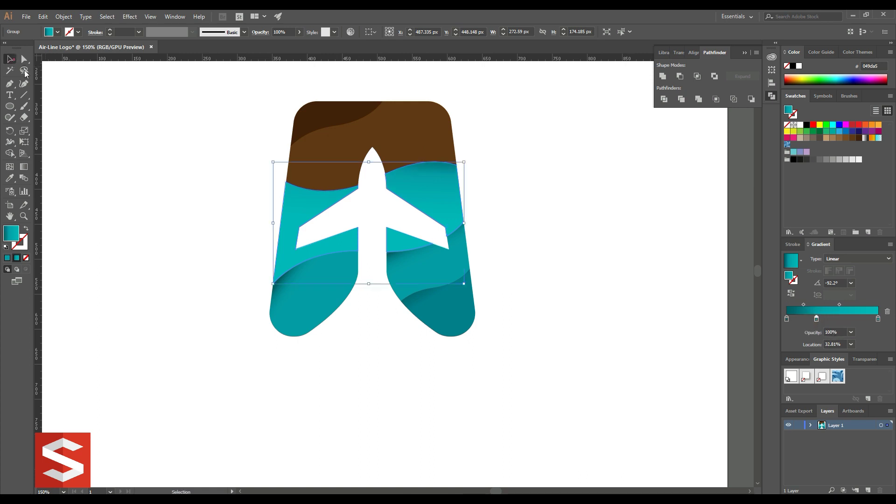
pyautogui.hotkey('ctrl', '1')
pyautogui.click(155, 120)
# Eyedropper the teal gradient onto the top brown wave piece
pyautogui.scroll(3, 250, 166)
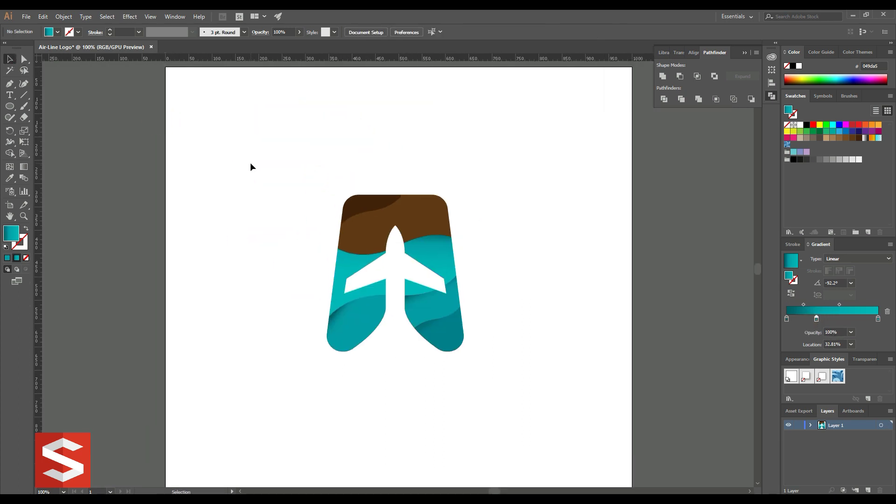
pyautogui.click(424, 200)
pyautogui.press('i')
pyautogui.click(332, 254)
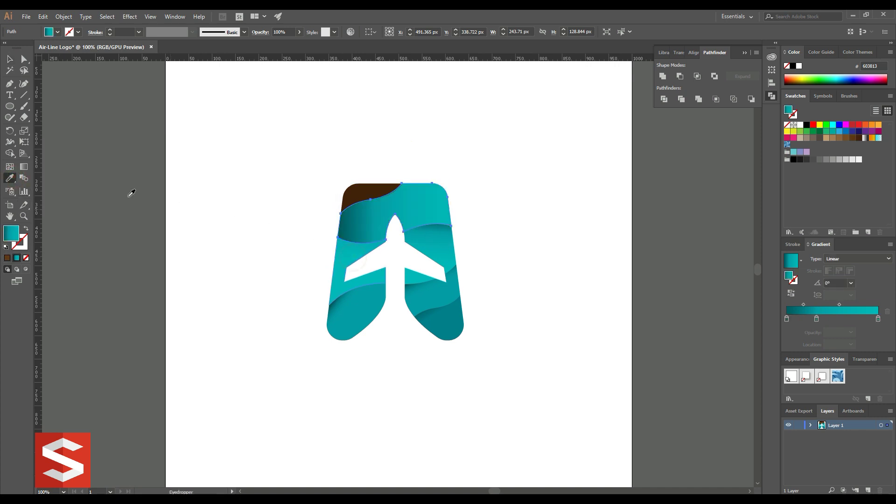
pyautogui.click(13, 60)
pyautogui.click(878, 319)
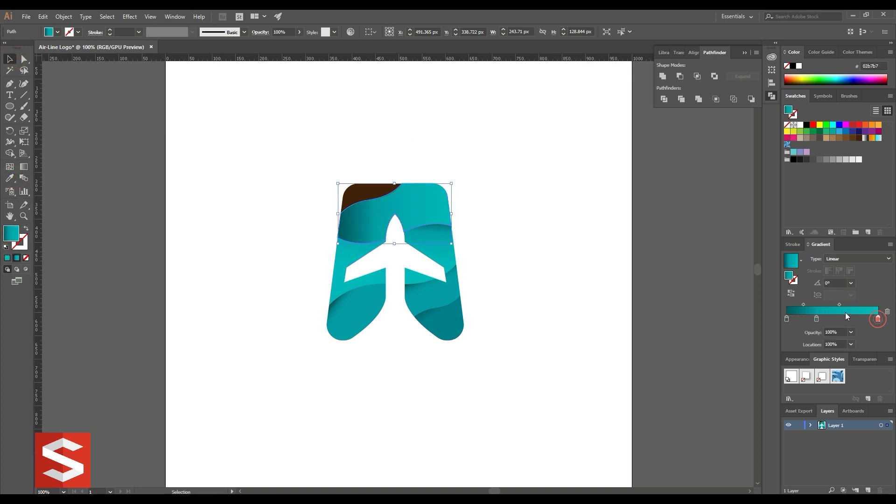
# Change the right gradient stop to a lighter cyan, keeping the gradient fill
pyautogui.doubleClick(13, 233)
pyautogui.click(742, 230)
pyautogui.moveTo(676, 179); pyautogui.dragTo(643, 147)
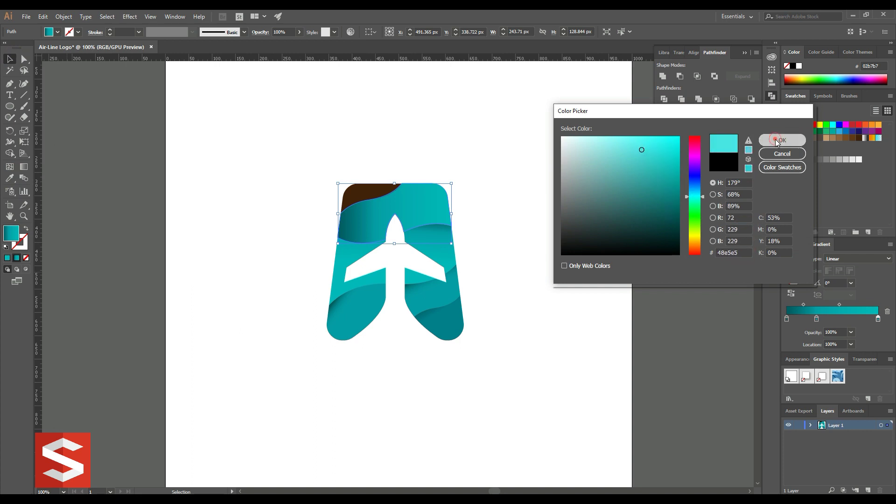
pyautogui.click(782, 140)
pyautogui.press('.')
# Copy the light cyan 48e5e5 hex value into the middle gradient stop
pyautogui.click(878, 318)
pyautogui.click(872, 65)
pyautogui.rightClick(873, 66)
pyautogui.click(843, 106)
pyautogui.click(816, 319)
pyautogui.rightClick(870, 66)
pyautogui.click(853, 107)
pyautogui.press('Return')
# Angle the top wave's gradient diagonally at about -56.3° from its top edge toward the plane
pyautogui.press('g')
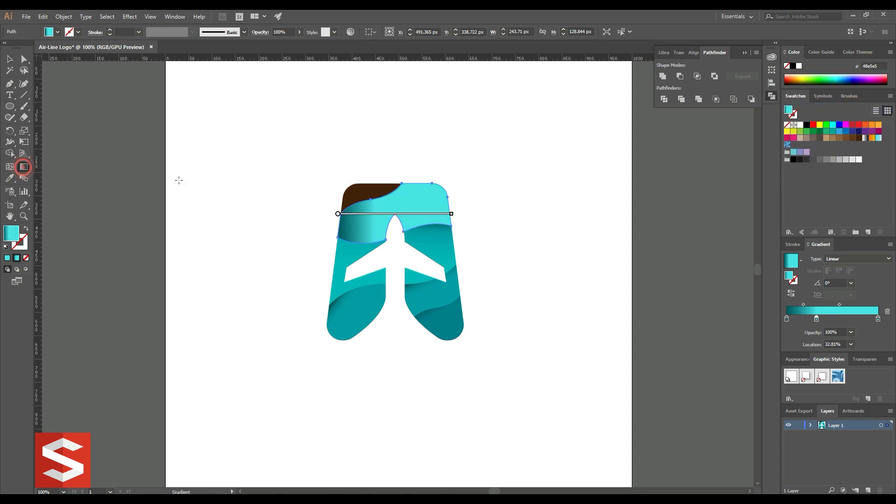
pyautogui.moveTo(345, 179); pyautogui.dragTo(420, 265)
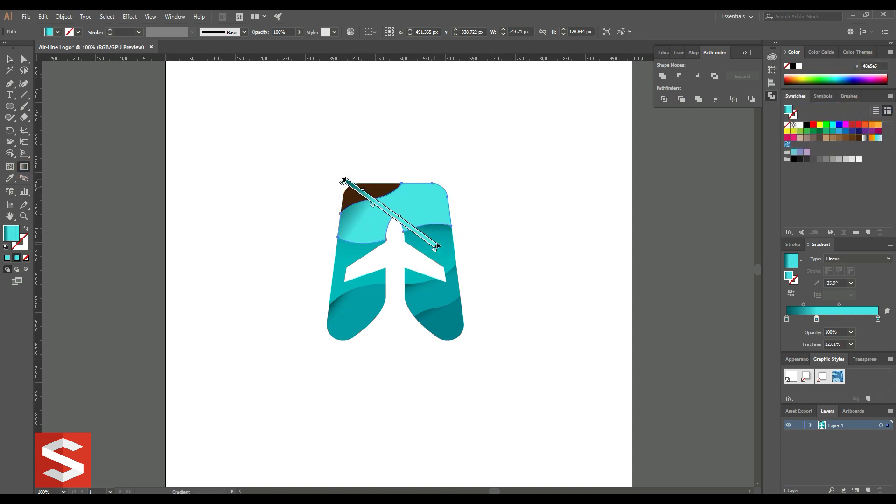
pyautogui.moveTo(376, 181); pyautogui.dragTo(423, 285)
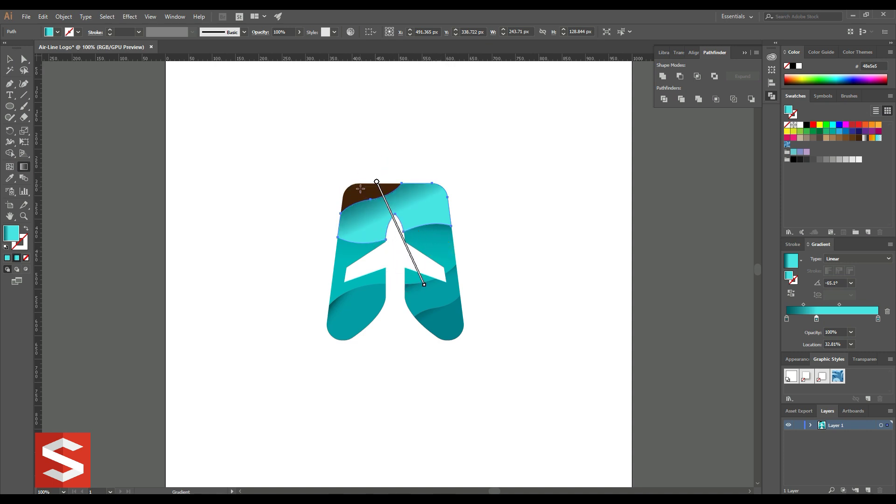
pyautogui.moveTo(802, 304); pyautogui.dragTo(812, 319)
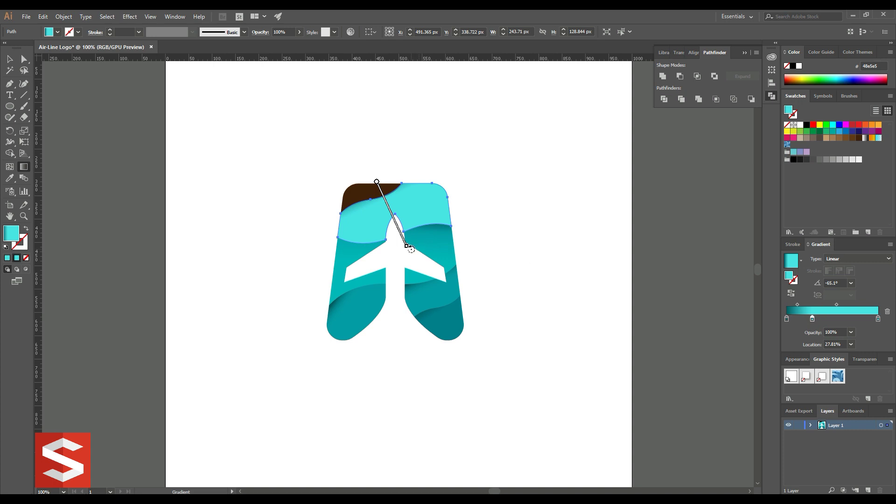
pyautogui.moveTo(369, 181); pyautogui.dragTo(415, 252)
pyautogui.click(15, 60)
pyautogui.click(150, 119)
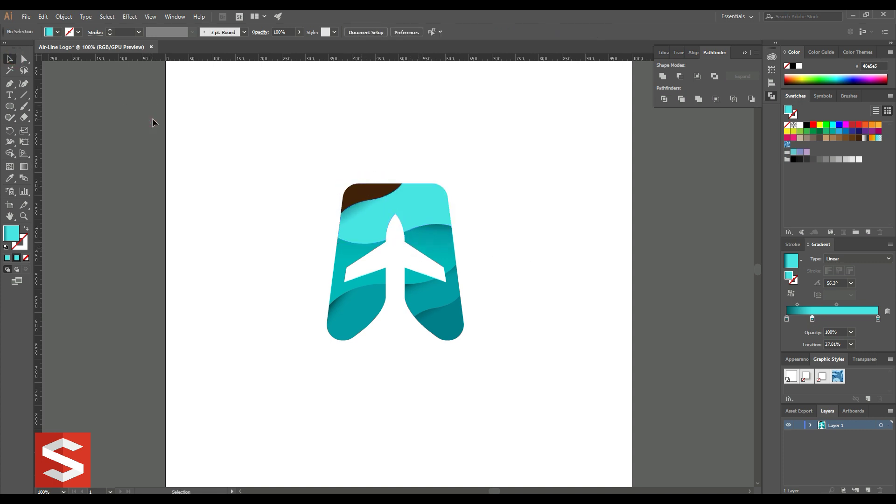
pyautogui.click(365, 214)
pyautogui.hotkey('ctrl', '+')
# Redraw the top wave's gradient over the plane with its midpoint at 52.66%
pyautogui.click(23, 166)
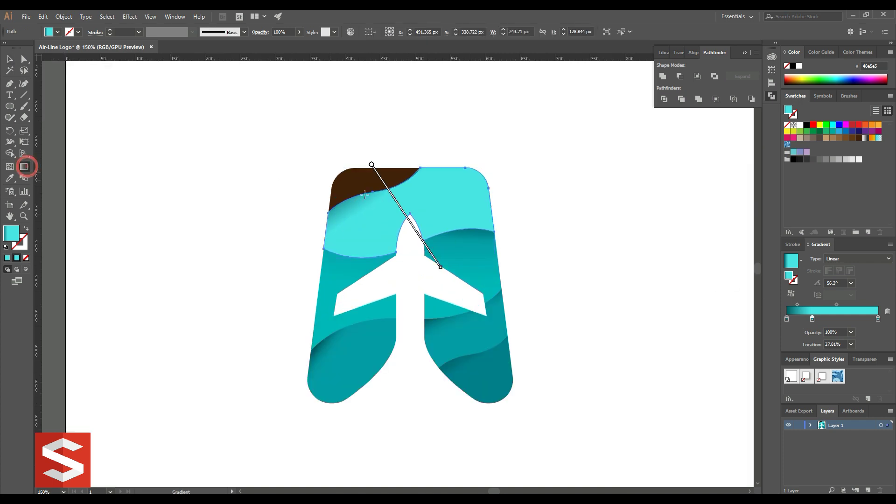
pyautogui.moveTo(375, 204); pyautogui.dragTo(370, 219)
pyautogui.moveTo(370, 163); pyautogui.dragTo(441, 268)
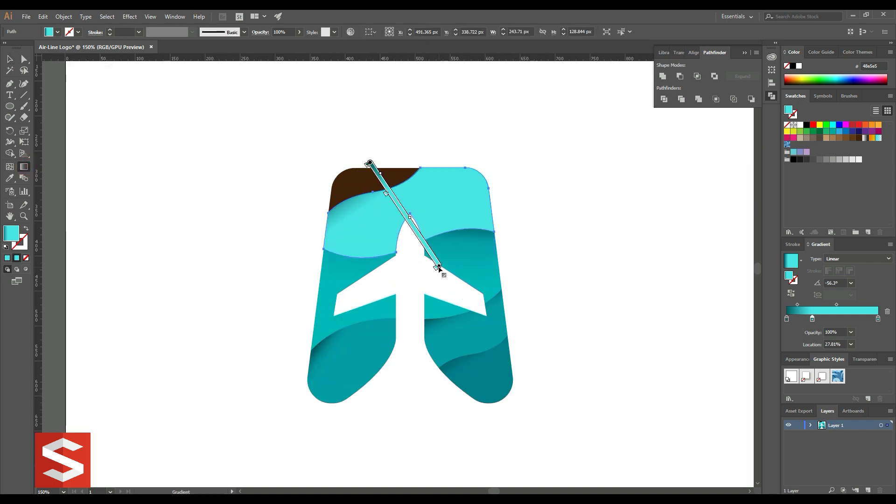
pyautogui.moveTo(379, 173)
pyautogui.mouseDown()
pyautogui.moveTo(442, 283)
pyautogui.moveTo(432, 260)
pyautogui.mouseUp()
pyautogui.moveTo(797, 305); pyautogui.dragTo(800, 304)
pyautogui.moveTo(431, 260); pyautogui.dragTo(423, 247)
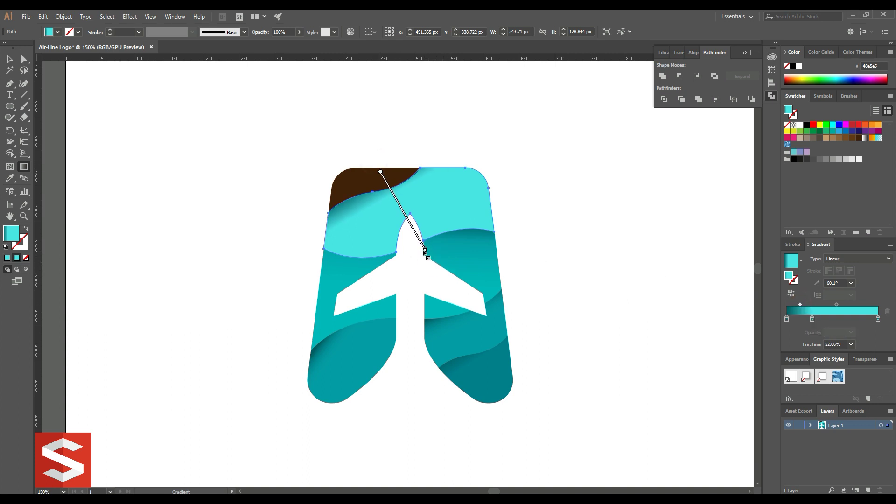
pyautogui.moveTo(401, 207); pyautogui.dragTo(399, 204)
pyautogui.moveTo(420, 242); pyautogui.dragTo(427, 252)
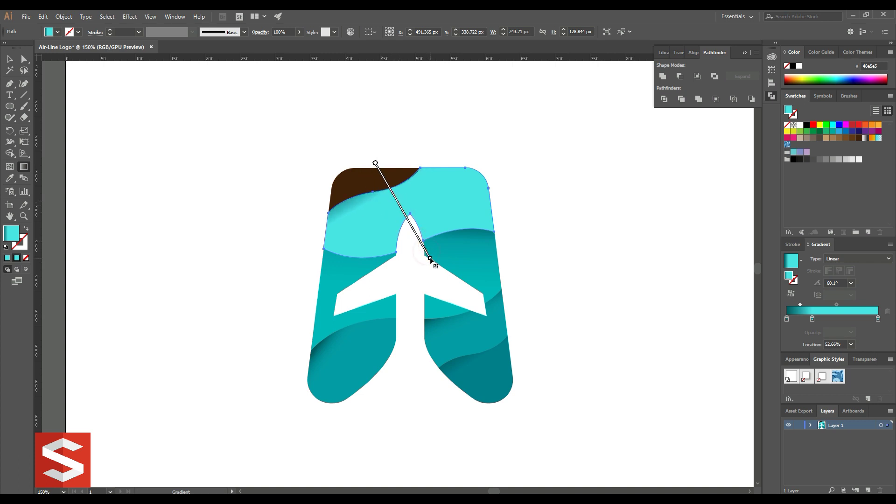
# Set the left stop to 00b2ad and re-angle the gradient, middle stop at 33.67%
pyautogui.click(787, 319)
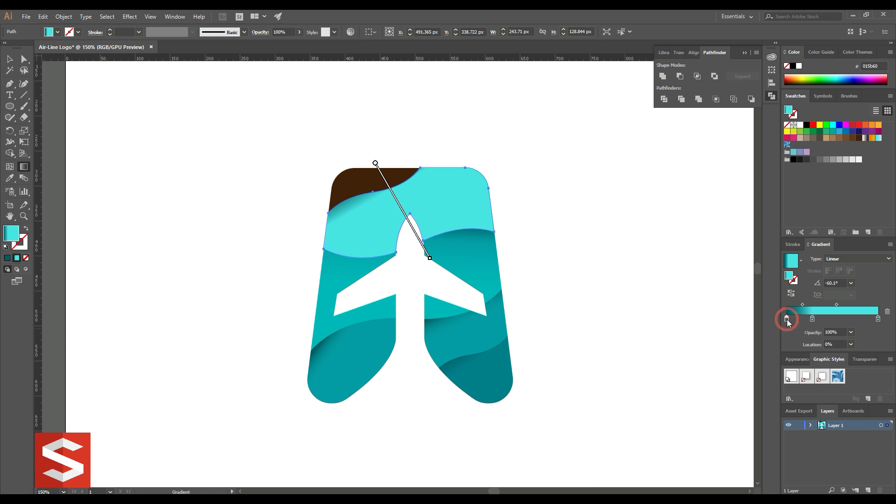
pyautogui.doubleClick(786, 66)
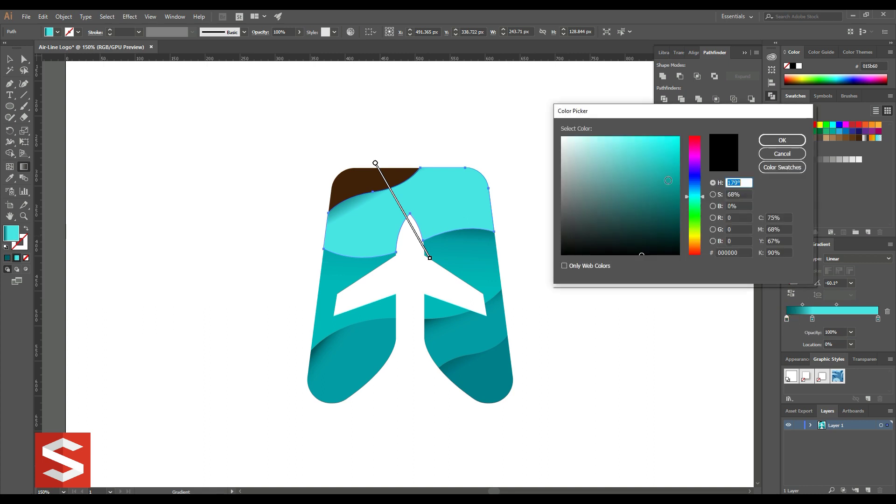
pyautogui.click(776, 141)
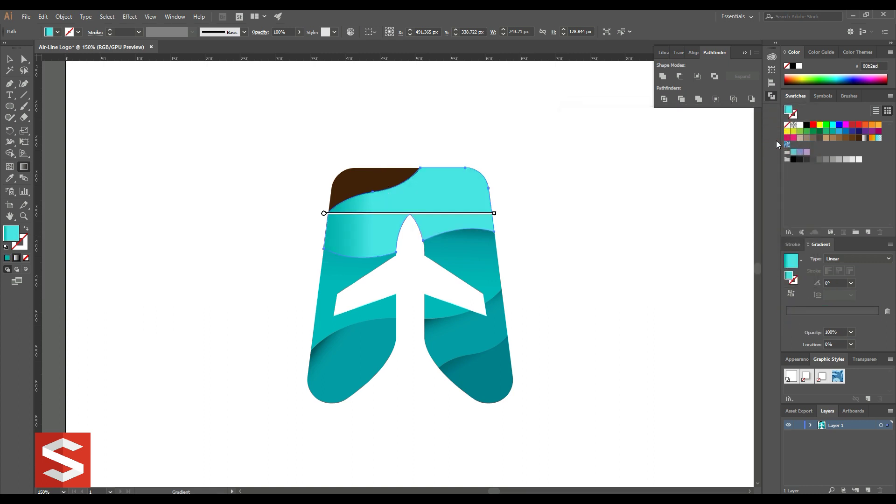
pyautogui.moveTo(498, 211); pyautogui.dragTo(488, 282)
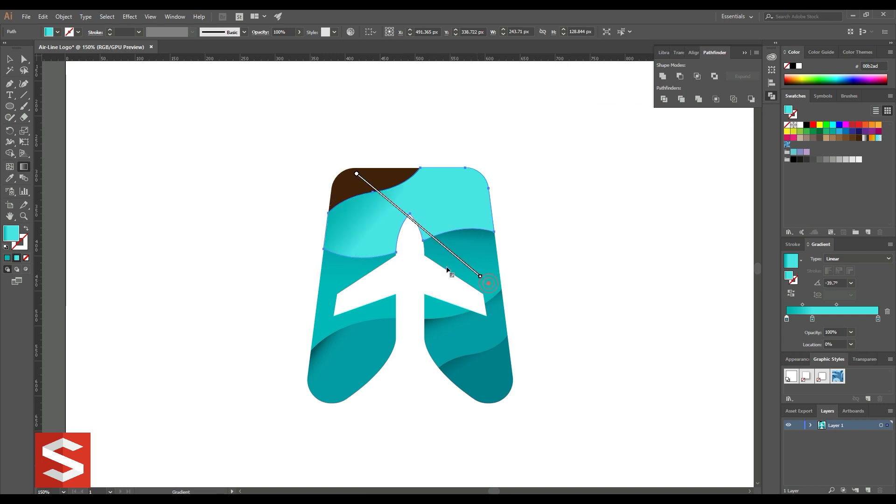
pyautogui.moveTo(383, 162); pyautogui.dragTo(413, 243)
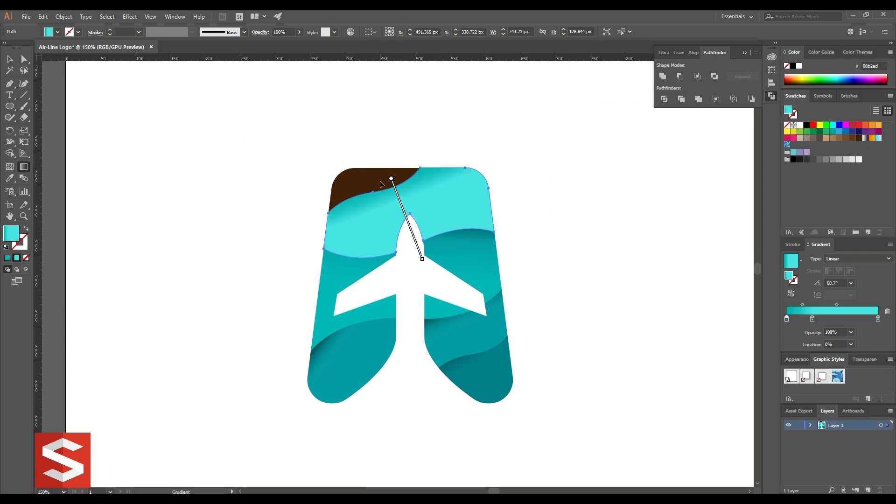
pyautogui.moveTo(383, 183); pyautogui.dragTo(429, 256)
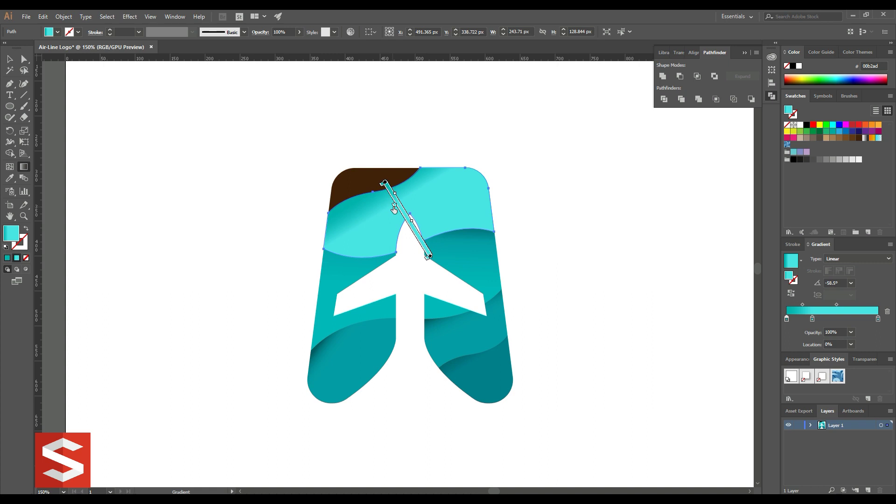
pyautogui.moveTo(394, 209); pyautogui.dragTo(392, 202)
pyautogui.moveTo(430, 257); pyautogui.dragTo(411, 224)
pyautogui.moveTo(806, 318); pyautogui.dragTo(817, 318)
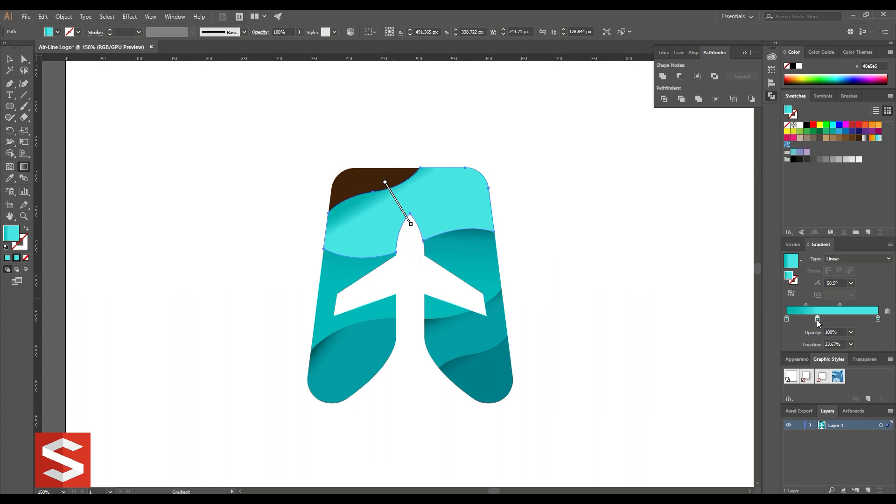
# Make the middle gradient stop bright cyan 15eae4 and preview at 100% zoom
pyautogui.doubleClick(18, 232)
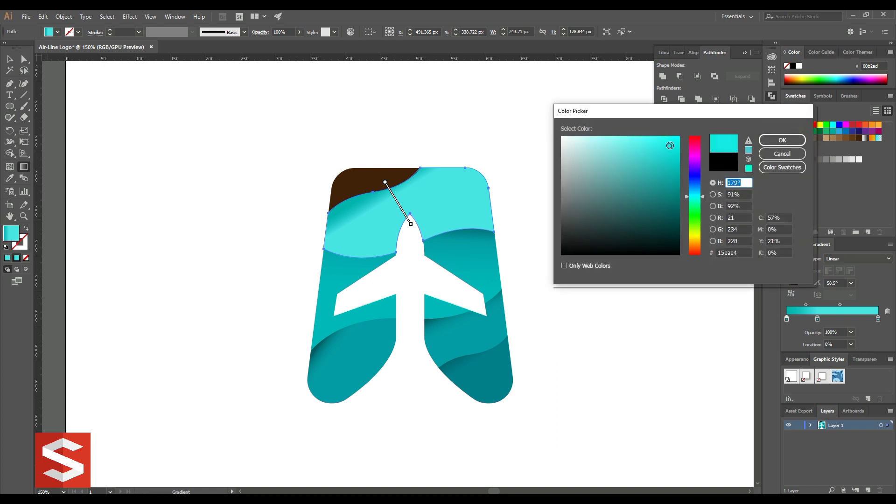
pyautogui.click(772, 140)
pyautogui.press('v')
pyautogui.click(271, 130)
pyautogui.hotkey('ctrl', '1')
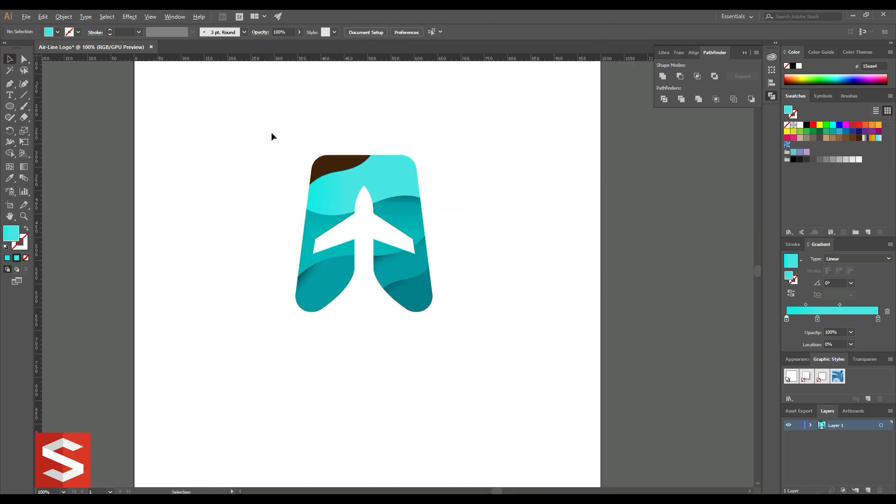
# Give the top wave a dark teal fill and angle its gradient toward the plane's nose
pyautogui.hotkey('ctrl', '+')
pyautogui.click(410, 204)
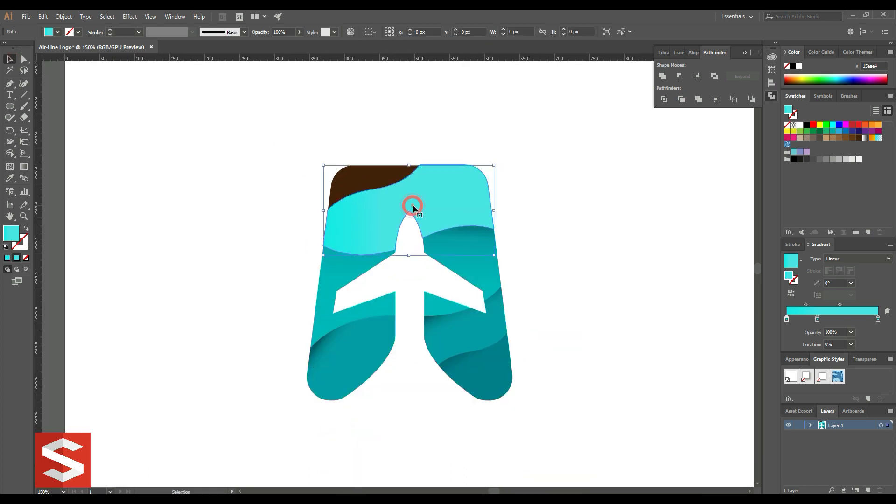
pyautogui.click(652, 208)
pyautogui.click(782, 138)
pyautogui.press('g')
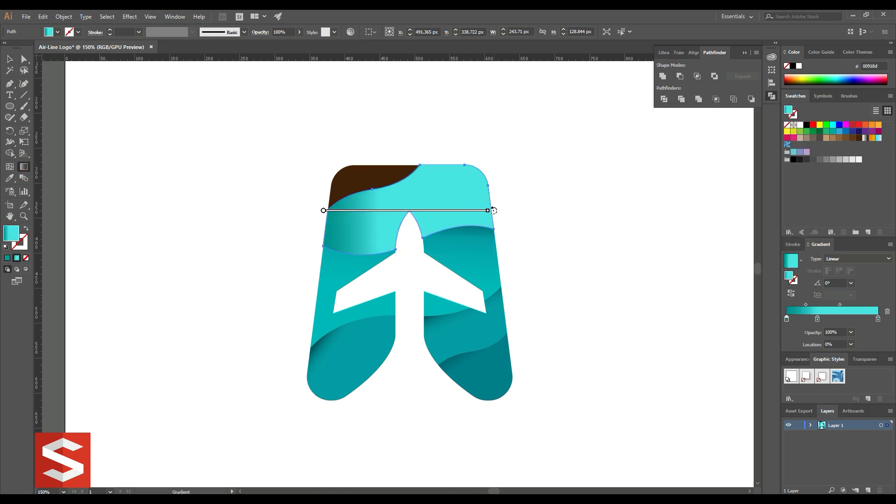
pyautogui.moveTo(389, 179); pyautogui.dragTo(457, 330)
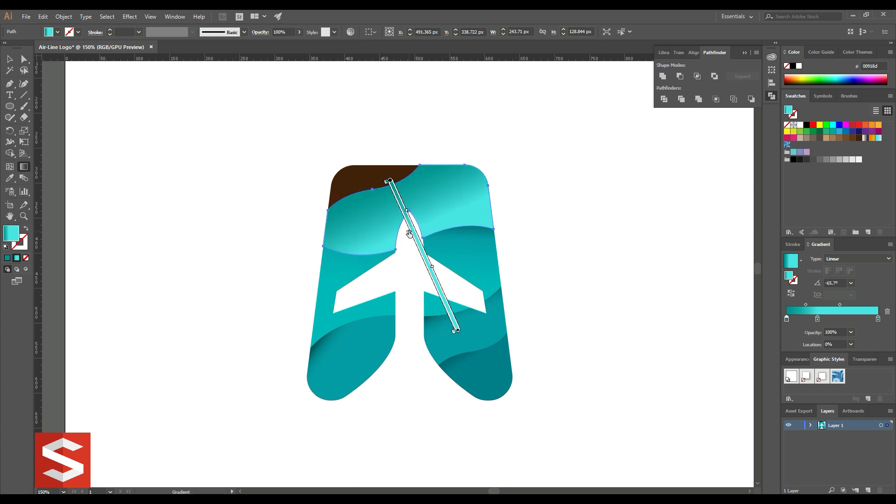
pyautogui.moveTo(381, 163); pyautogui.dragTo(418, 244)
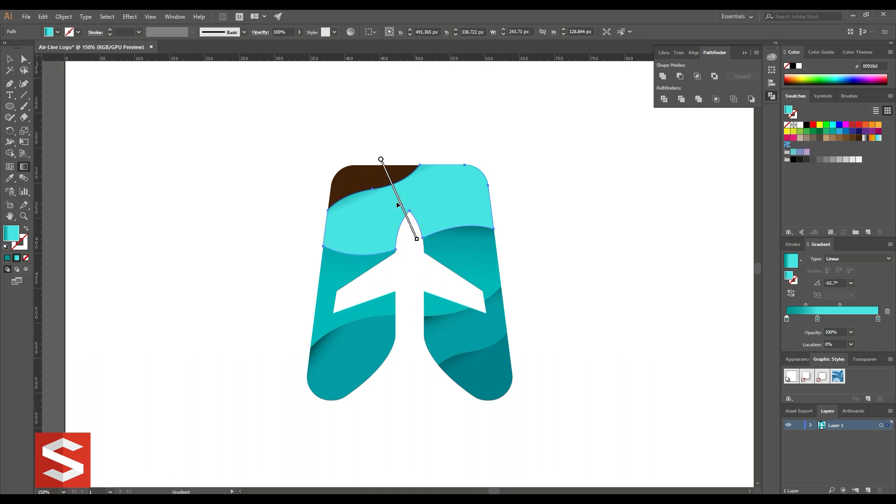
pyautogui.moveTo(383, 164); pyautogui.dragTo(419, 243)
# Redraw the top wave's gradient from its top edge at about -57.8°, nudging a stop upward
pyautogui.click(7, 57)
pyautogui.click(158, 96)
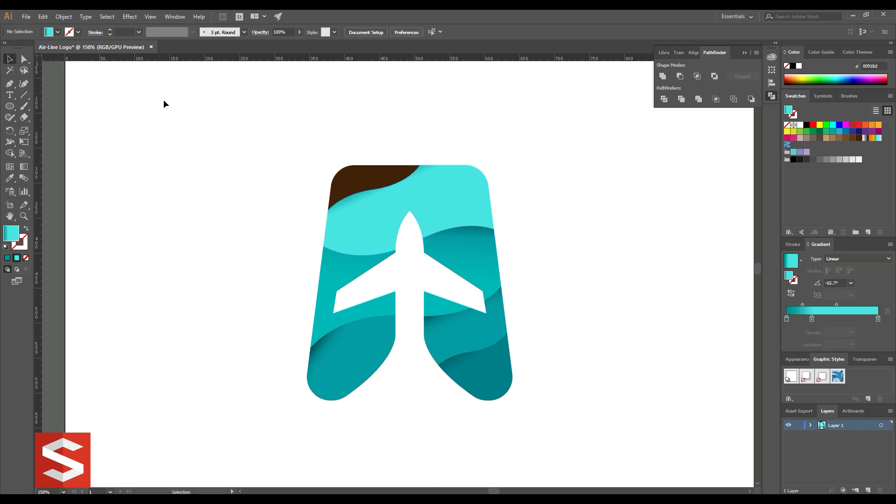
pyautogui.click(370, 210)
pyautogui.press('g')
pyautogui.moveTo(383, 164); pyautogui.dragTo(422, 243)
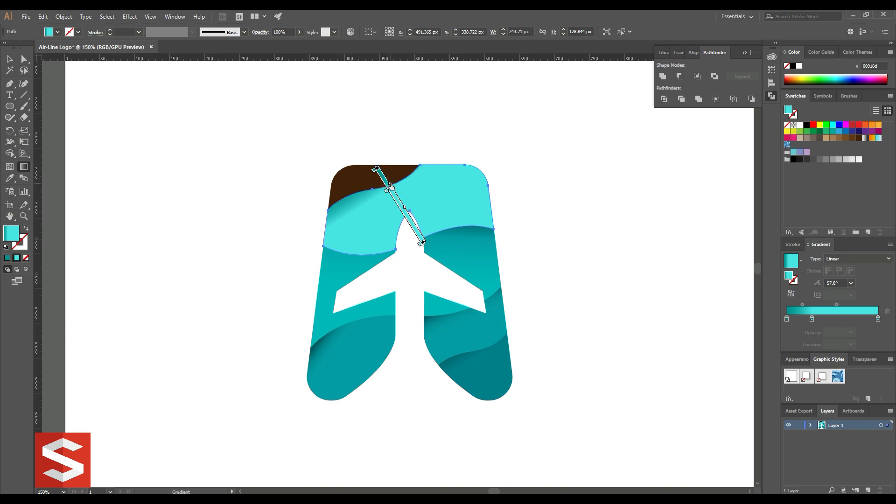
pyautogui.moveTo(391, 186); pyautogui.dragTo(386, 182)
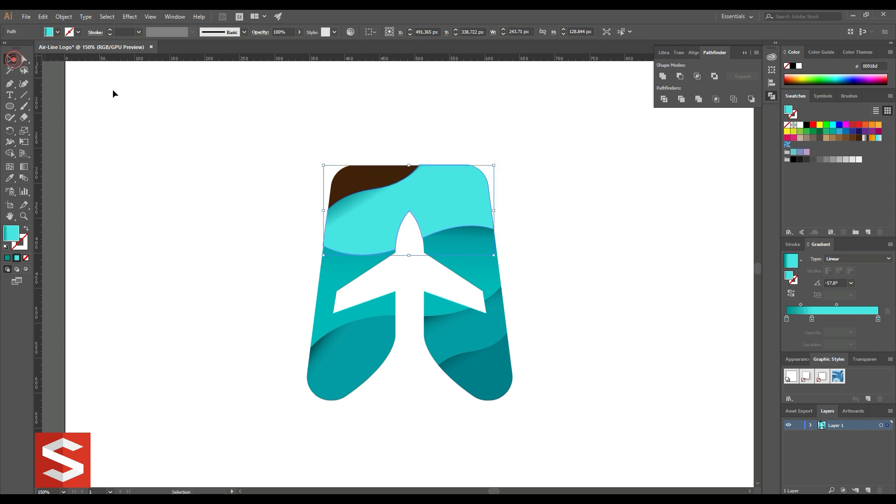
# Copy the wave's cyan gradient onto the top-left corner shape and delete its middle stop
pyautogui.click(356, 178)
pyautogui.press('i')
pyautogui.click(12, 58)
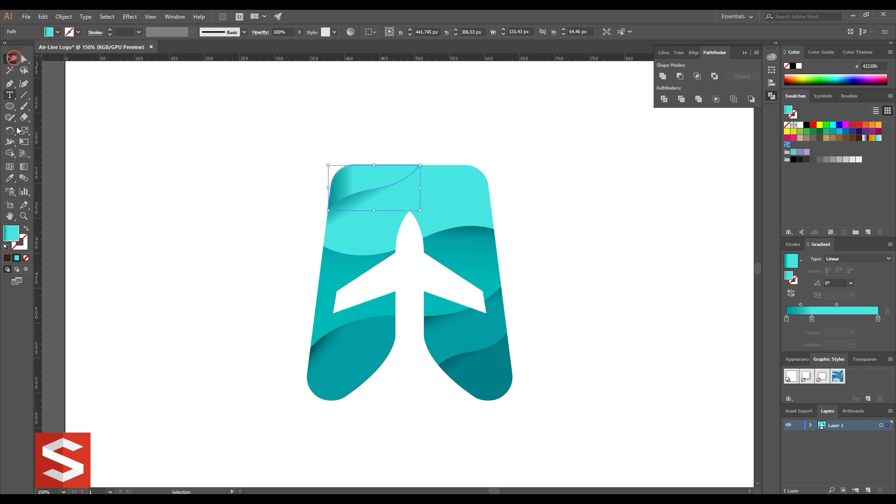
pyautogui.click(811, 318)
pyautogui.click(887, 311)
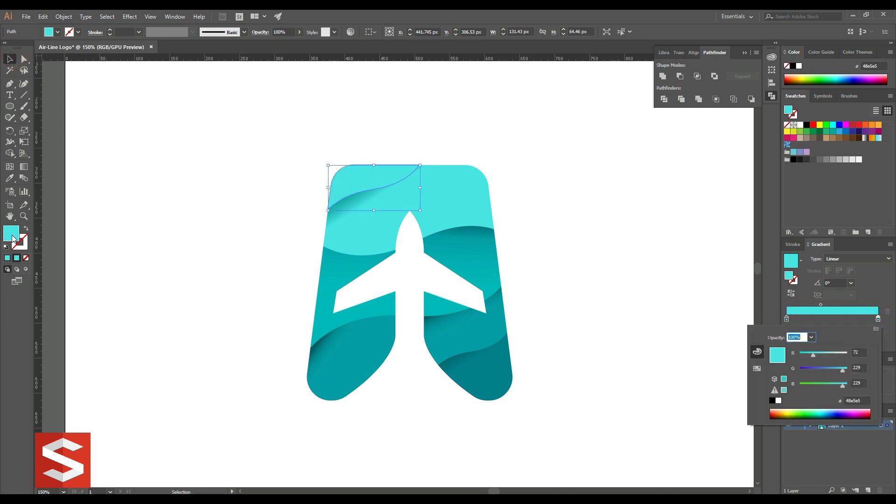
# Lighten the gradient stop's colour to pale cyan hex 7fe5e5
pyautogui.moveTo(813, 359); pyautogui.dragTo(820, 358)
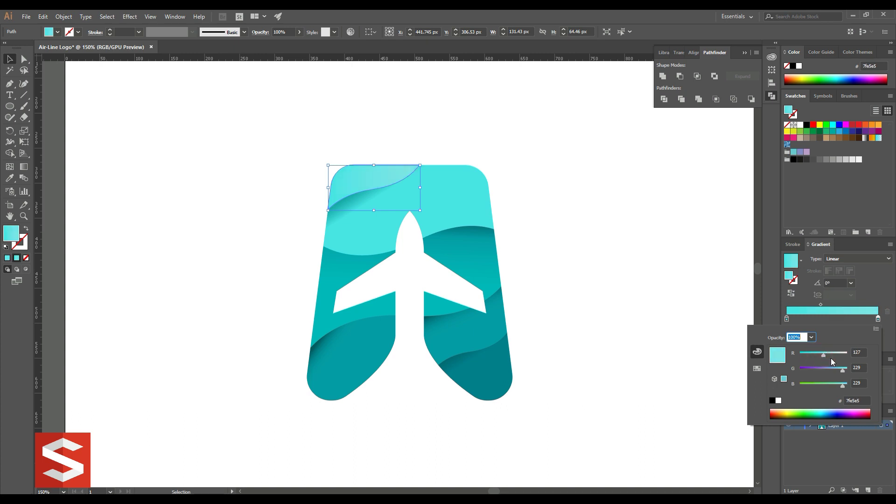
pyautogui.click(854, 400)
pyautogui.click(879, 292)
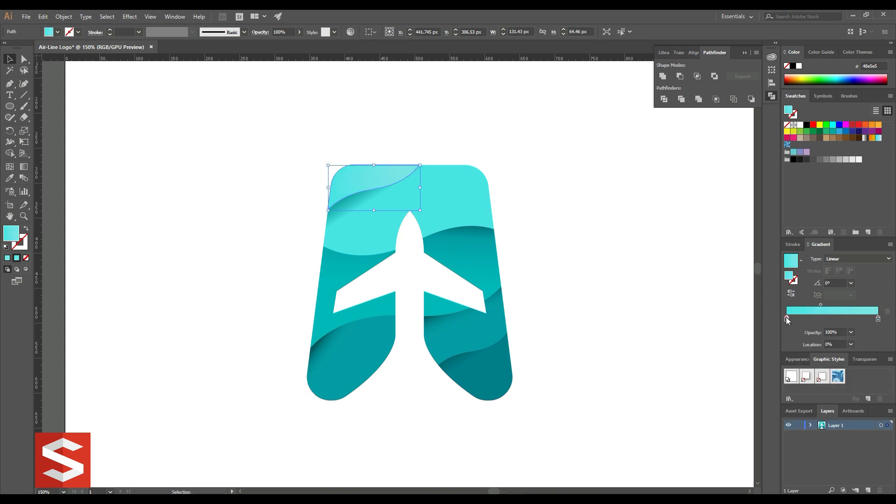
pyautogui.write('7f')
pyautogui.press('Return')
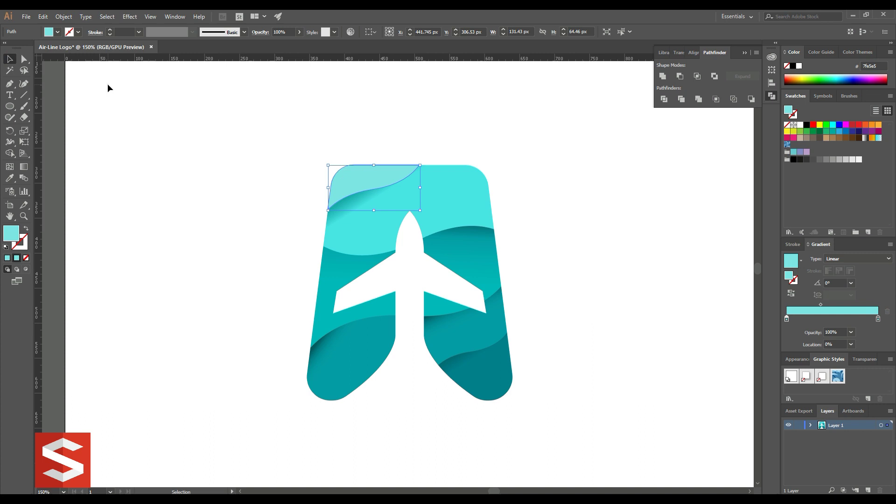
pyautogui.click(107, 88)
pyautogui.scroll(-1, 191, 125)
pyautogui.scroll(-1, 192, 125)
pyautogui.scroll(1, 191, 125)
pyautogui.scroll(1, 191, 127)
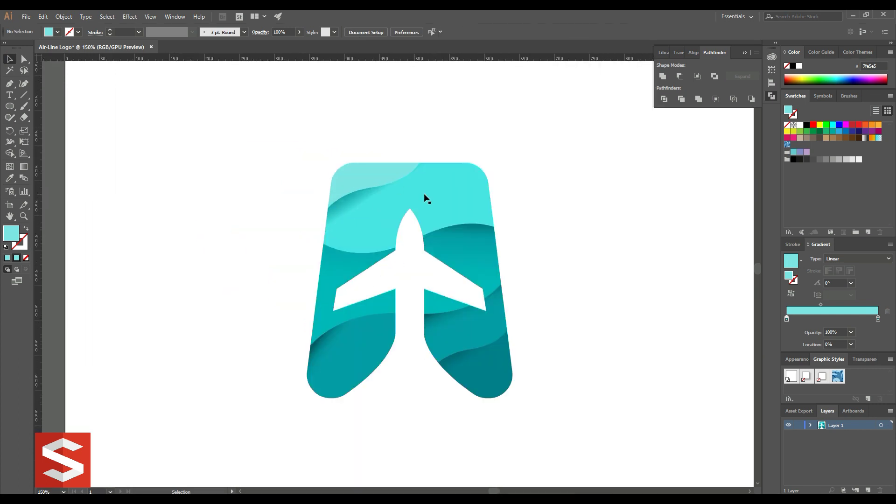
# Angle the top wave's gradient diagonally across it at about -57.8°
pyautogui.click(423, 195)
pyautogui.press('g')
pyautogui.moveTo(377, 166); pyautogui.dragTo(424, 240)
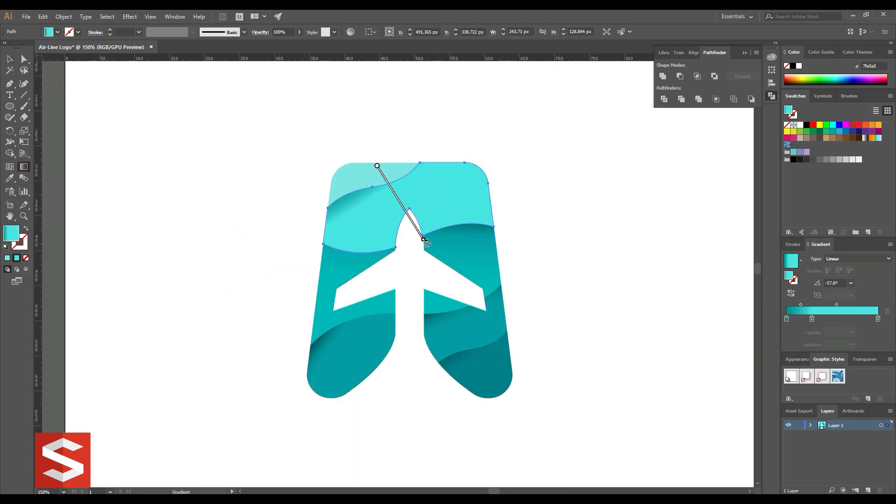
pyautogui.press('v')
pyautogui.scroll(-1, 184, 103)
# Select every badge shape and give it a white stroke
pyautogui.moveTo(183, 103)
pyautogui.mouseDown()
pyautogui.moveTo(469, 311)
pyautogui.moveTo(551, 304)
pyautogui.moveTo(626, 353)
pyautogui.mouseUp()
pyautogui.click(469, 312)
pyautogui.scroll(2, 553, 309)
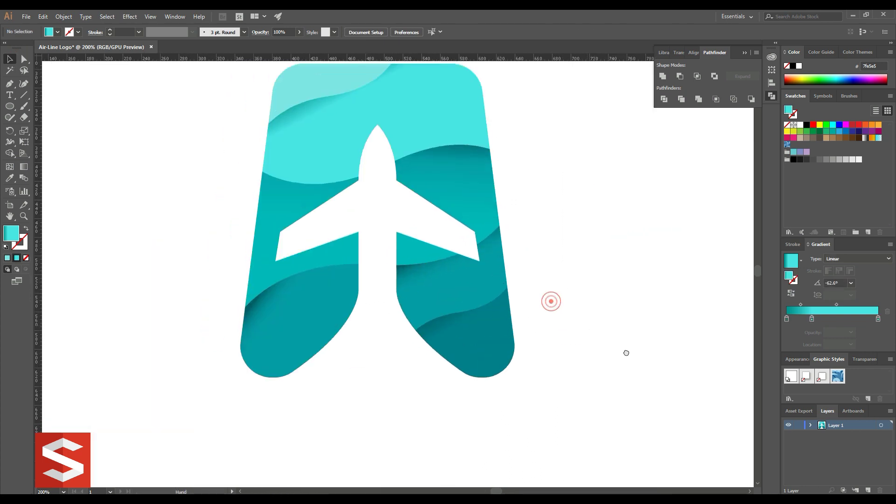
pyautogui.scroll(-1, 612, 321)
pyautogui.scroll(1, 626, 355)
pyautogui.moveTo(634, 382); pyautogui.dragTo(304, 123)
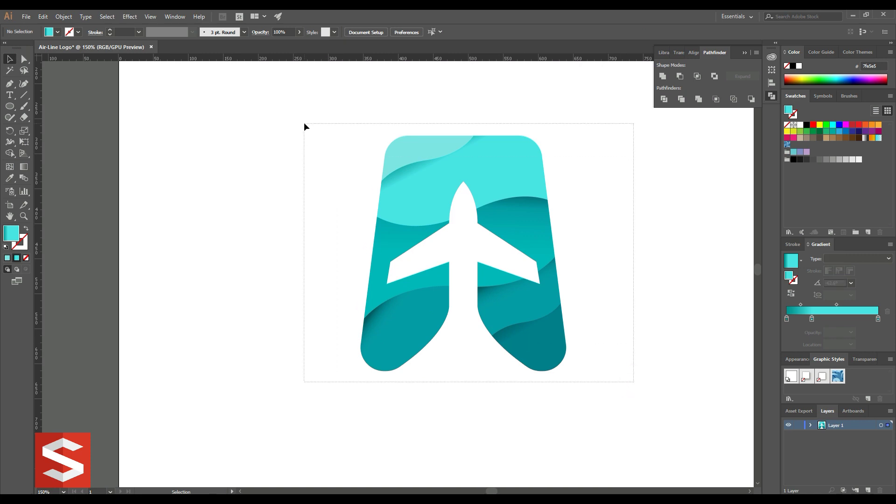
pyautogui.click(77, 33)
pyautogui.click(20, 48)
# Set the badge outline weight to 1 pt
pyautogui.click(129, 32)
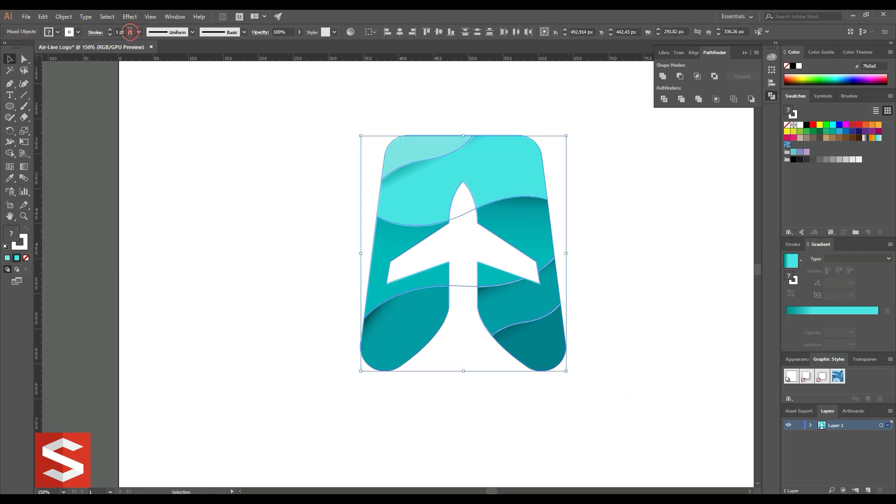
pyautogui.press('Up')
pyautogui.press('Down')
pyautogui.click(206, 97)
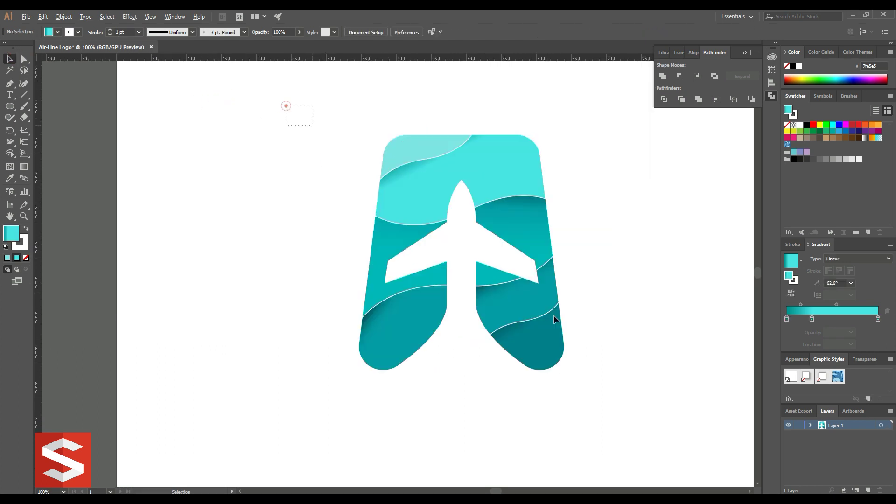
pyautogui.moveTo(286, 105); pyautogui.dragTo(588, 350)
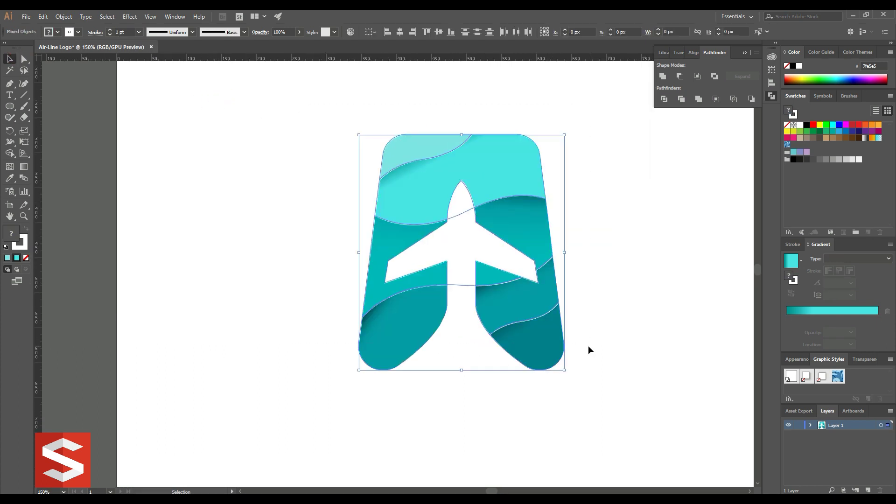
# Group the badge shapes and expand their fills and strokes into plain shapes
pyautogui.rightClick(407, 185)
pyautogui.click(441, 243)
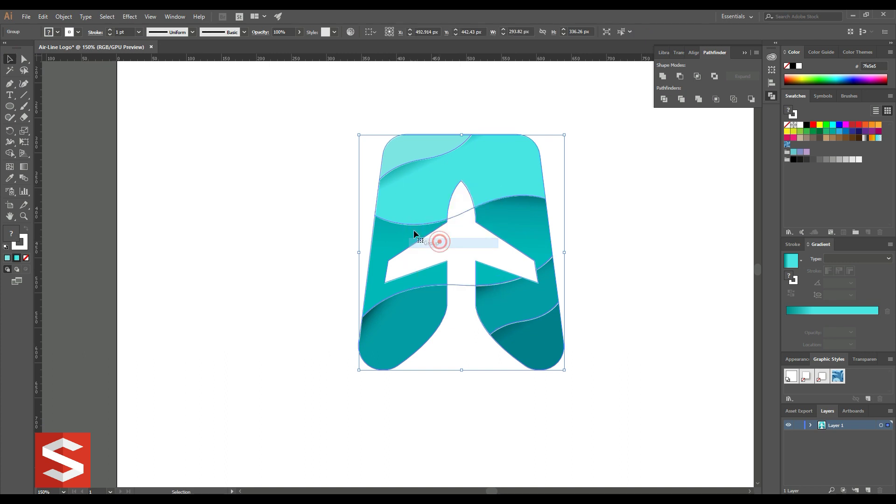
pyautogui.click(63, 16)
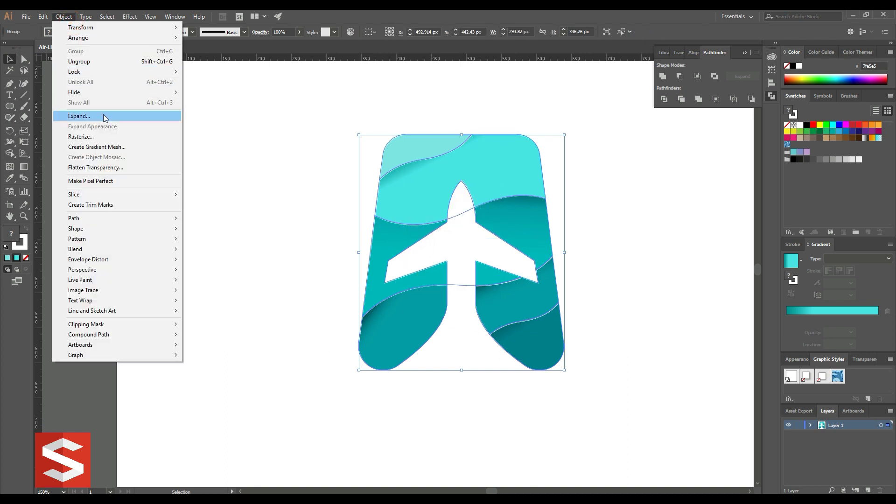
pyautogui.click(105, 116)
pyautogui.click(425, 307)
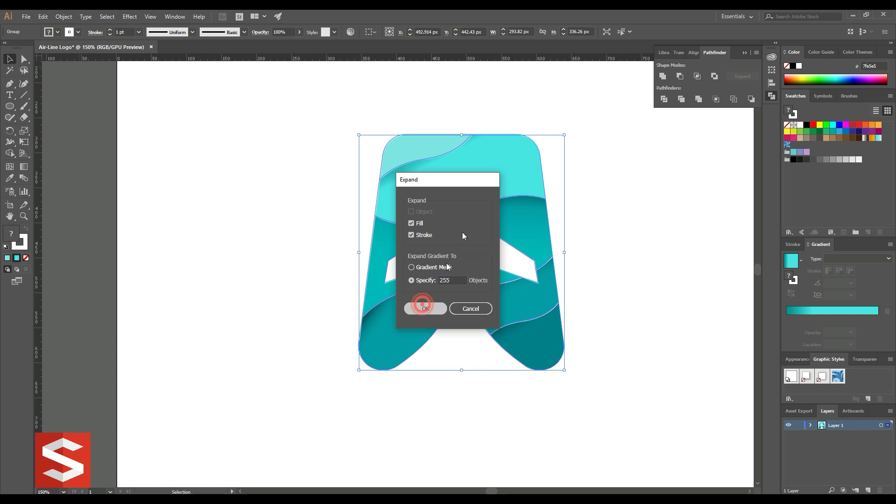
# Scale the expanded badge down slightly
pyautogui.moveTo(563, 135)
pyautogui.mouseDown()
pyautogui.moveTo(539, 163)
pyautogui.moveTo(576, 110)
pyautogui.moveTo(588, 126)
pyautogui.mouseUp()
pyautogui.click(577, 146)
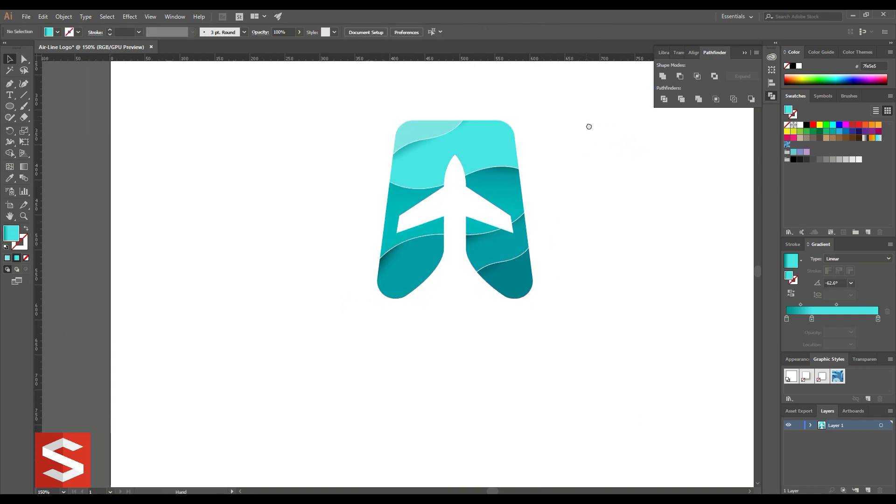
pyautogui.moveTo(602, 220); pyautogui.dragTo(599, 209)
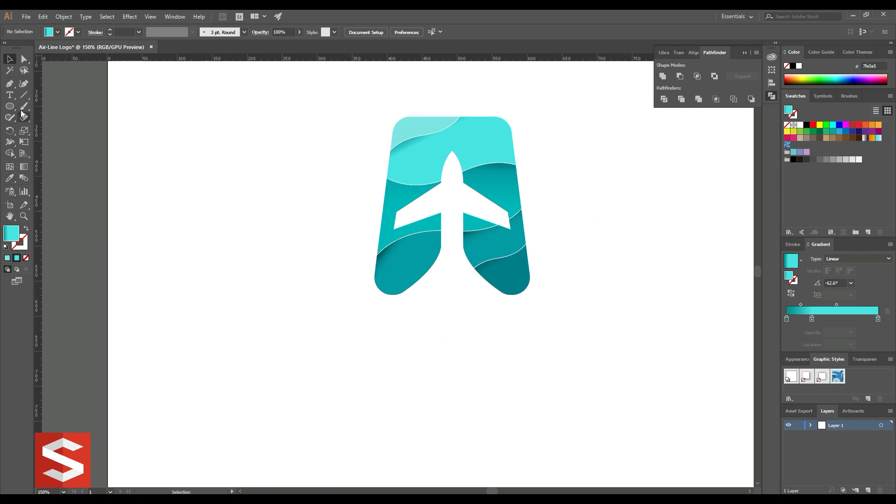
# Add centred AIR LINE text below the badge, enlarged to about 48 pt
pyautogui.click(11, 95)
pyautogui.click(437, 338)
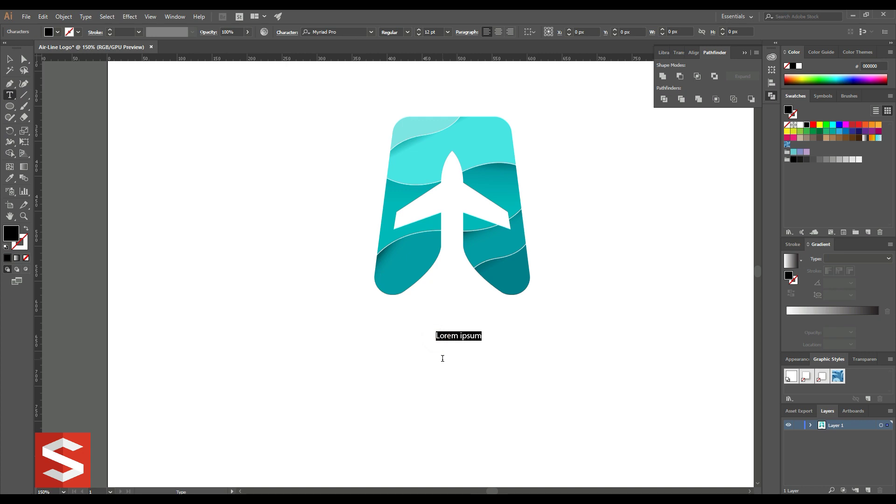
pyautogui.write('Al')
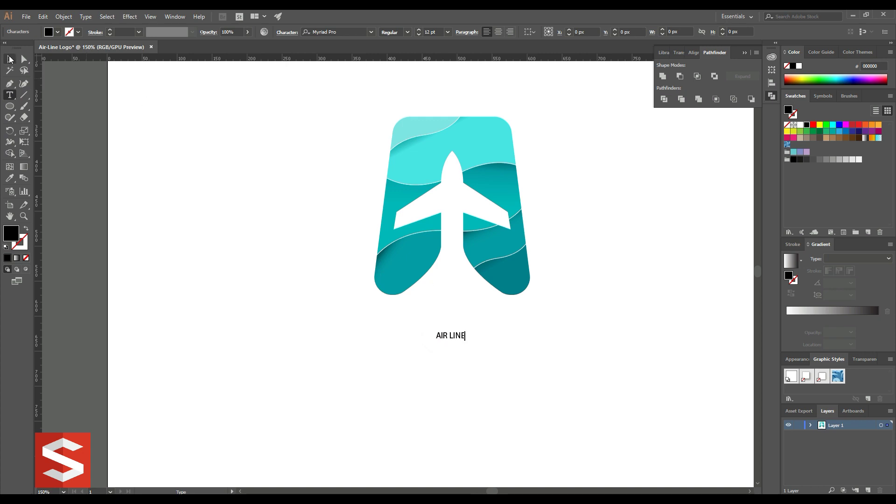
pyautogui.click(10, 58)
pyautogui.click(498, 32)
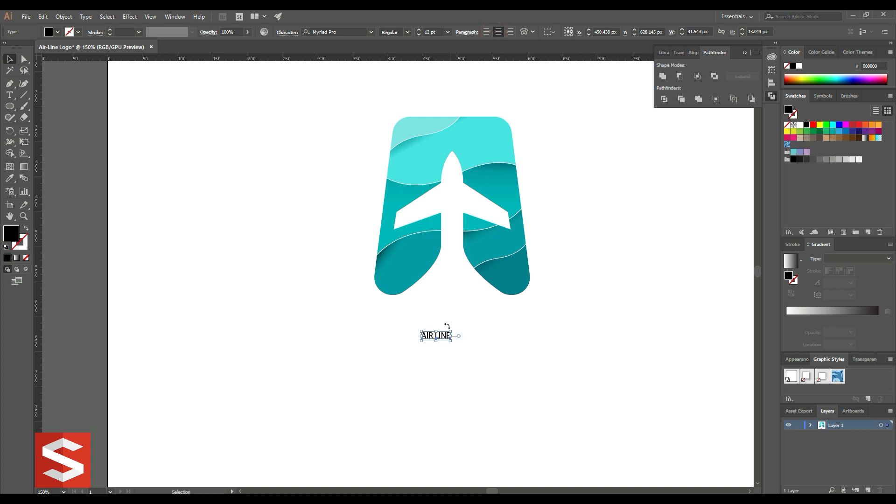
pyautogui.moveTo(453, 345); pyautogui.dragTo(496, 355)
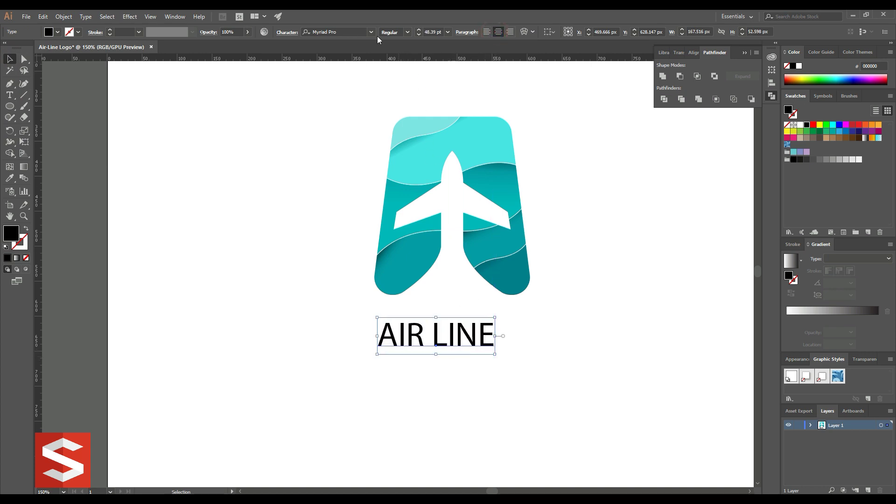
# Set the AIR LINE text to Perpetua Titling MT with tracking 500
pyautogui.click(371, 33)
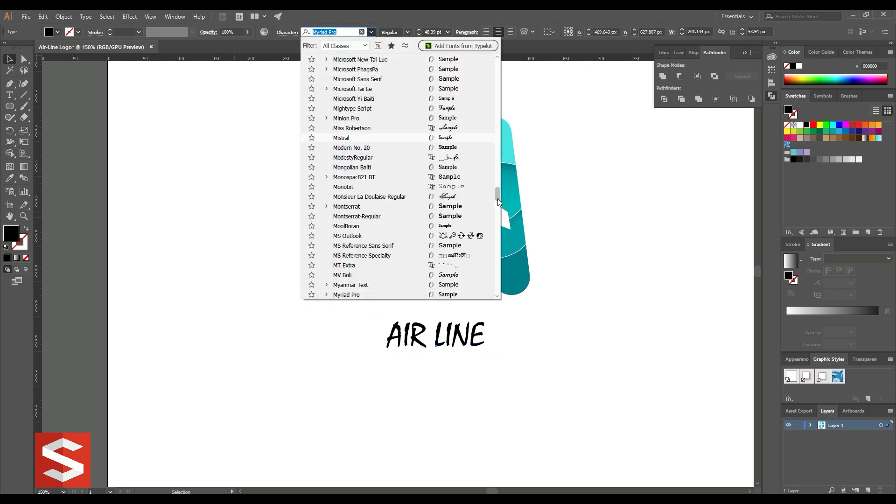
pyautogui.moveTo(497, 197); pyautogui.dragTo(502, 38)
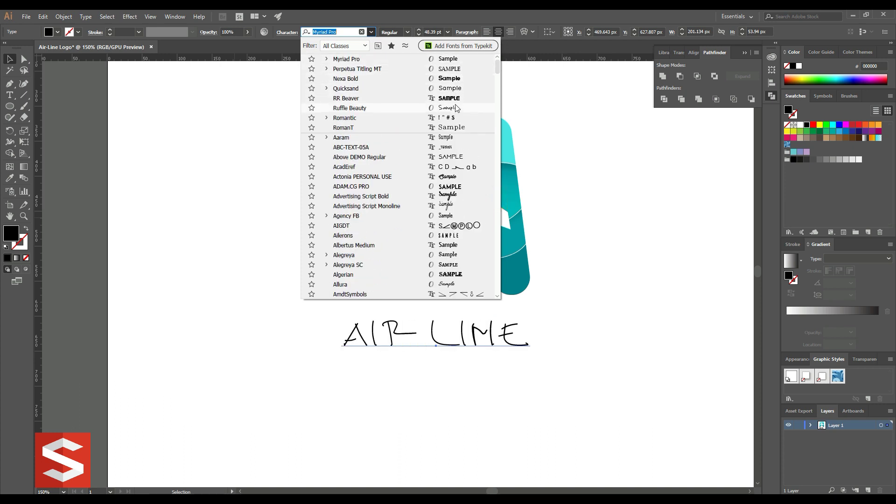
pyautogui.click(451, 69)
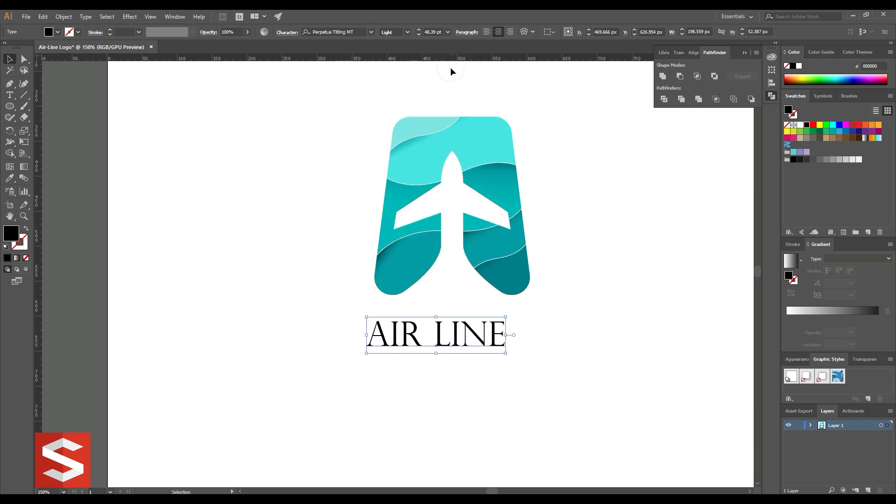
pyautogui.click(287, 33)
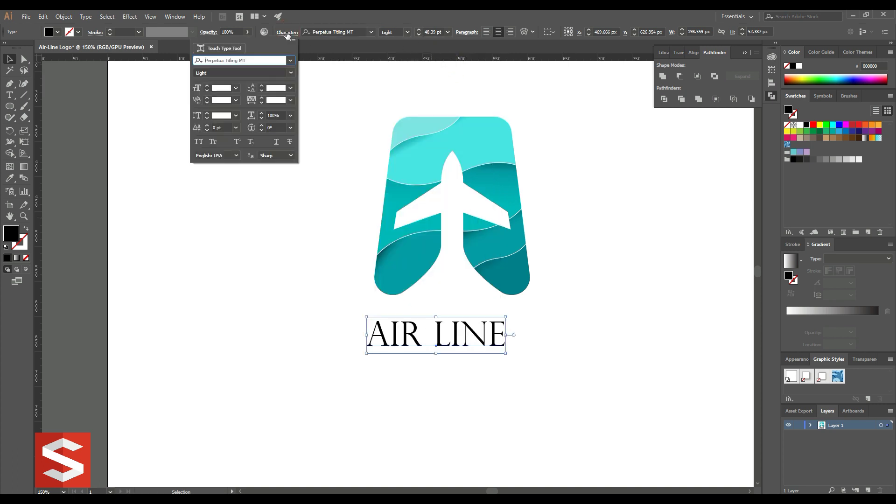
pyautogui.click(275, 100)
pyautogui.write('500')
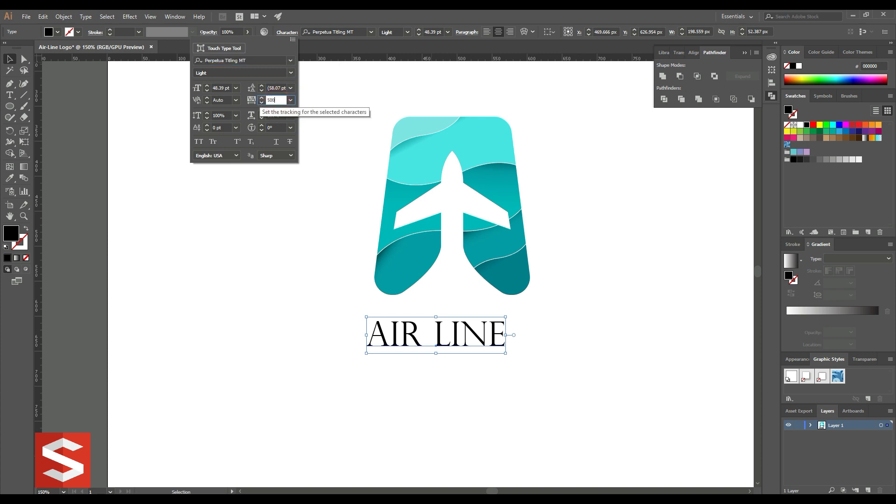
pyautogui.press('Return')
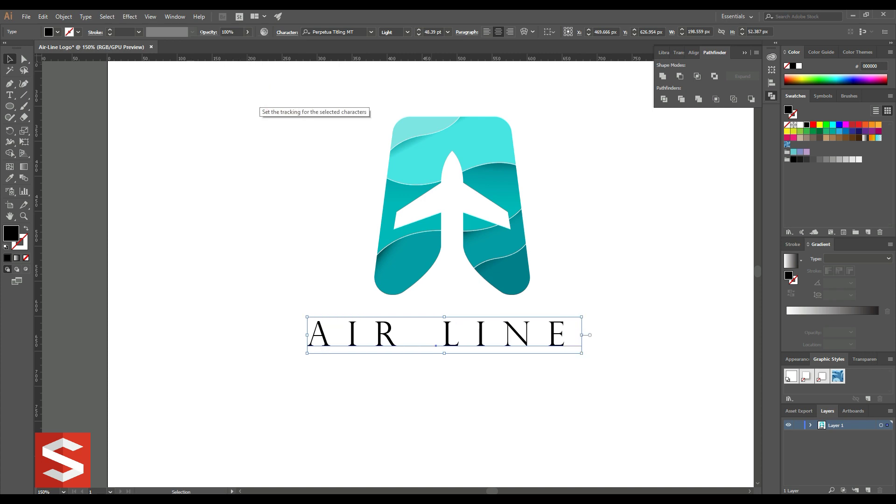
pyautogui.click(182, 124)
# Centre the badge and AIR LINE text horizontally, moving the text up closer
pyautogui.moveTo(250, 154); pyautogui.dragTo(476, 354)
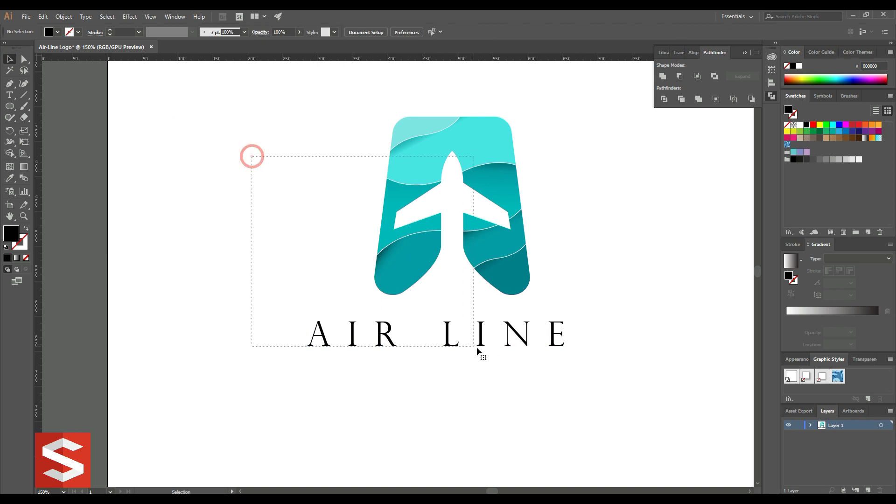
pyautogui.click(313, 31)
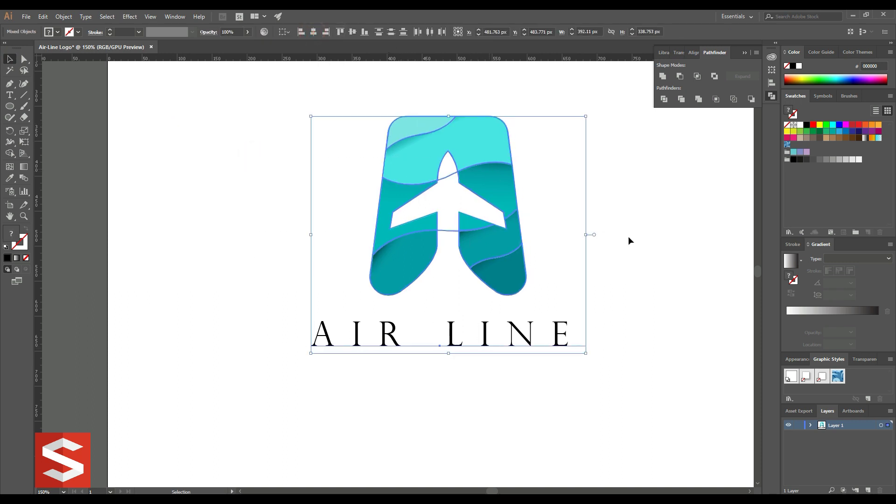
pyautogui.click(628, 238)
pyautogui.moveTo(490, 332); pyautogui.dragTo(487, 322)
pyautogui.click(480, 354)
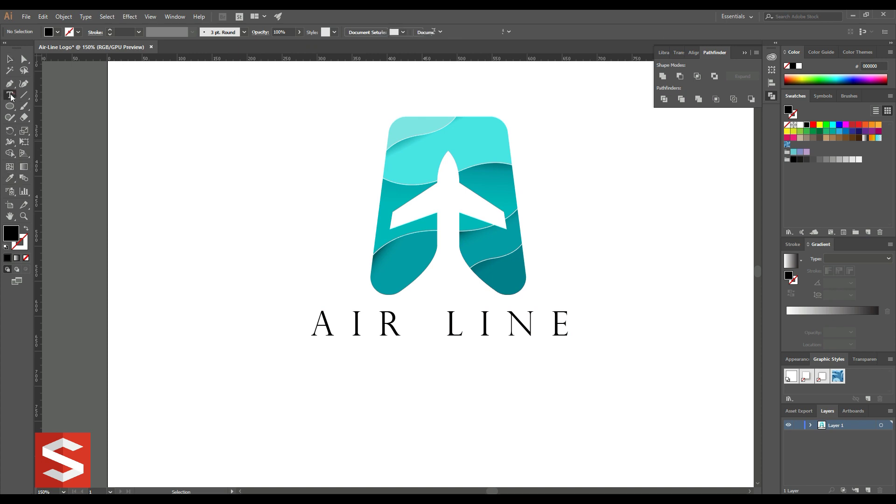
# Delete the space so the title reads AIRLINE and nudge it slightly lower
pyautogui.click(9, 95)
pyautogui.click(449, 324)
pyautogui.press('BackSpace')
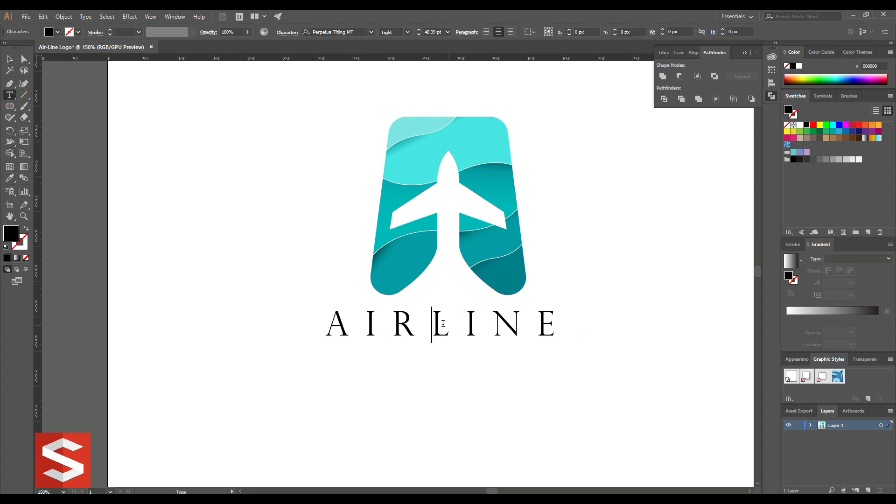
pyautogui.click(9, 59)
pyautogui.click(140, 123)
pyautogui.moveTo(439, 338); pyautogui.dragTo(440, 346)
pyautogui.click(300, 363)
pyautogui.click(10, 94)
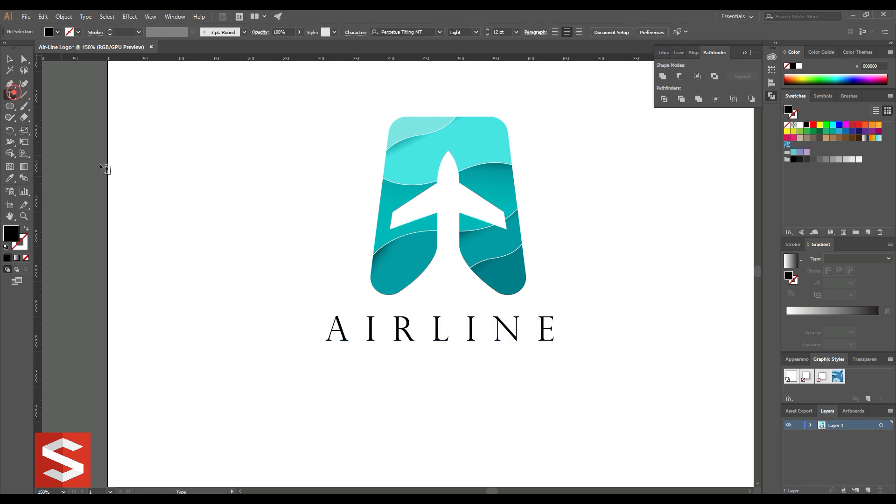
# Add a TRAVEL text line below AIRLINE and scale it larger
pyautogui.click(456, 390)
pyautogui.press('BackSpace')
pyautogui.write('TRAVEL')
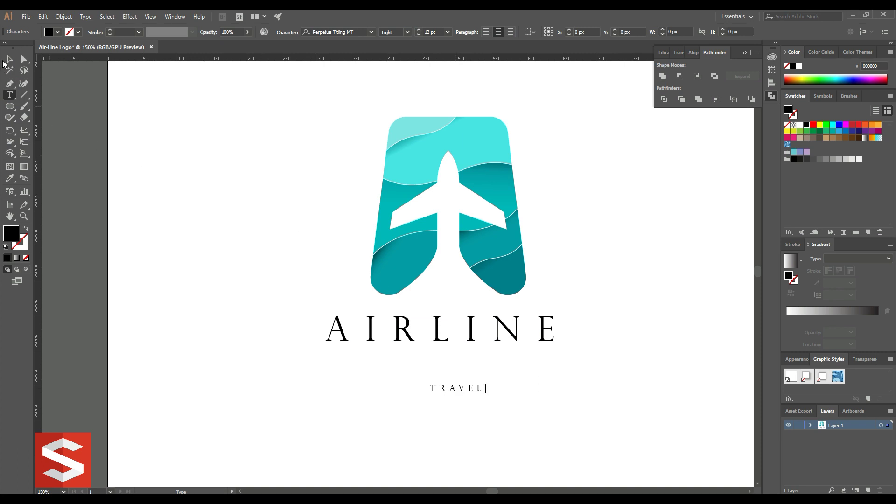
pyautogui.click(8, 59)
pyautogui.moveTo(488, 395); pyautogui.dragTo(497, 393)
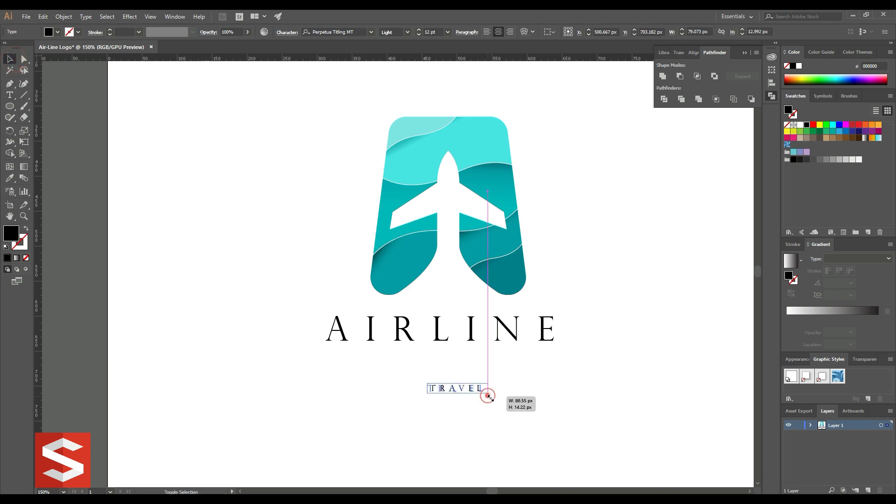
pyautogui.click(447, 372)
# Centre TRAVEL horizontally under AIRLINE and move it up closer
pyautogui.moveTo(553, 436); pyautogui.dragTo(391, 329)
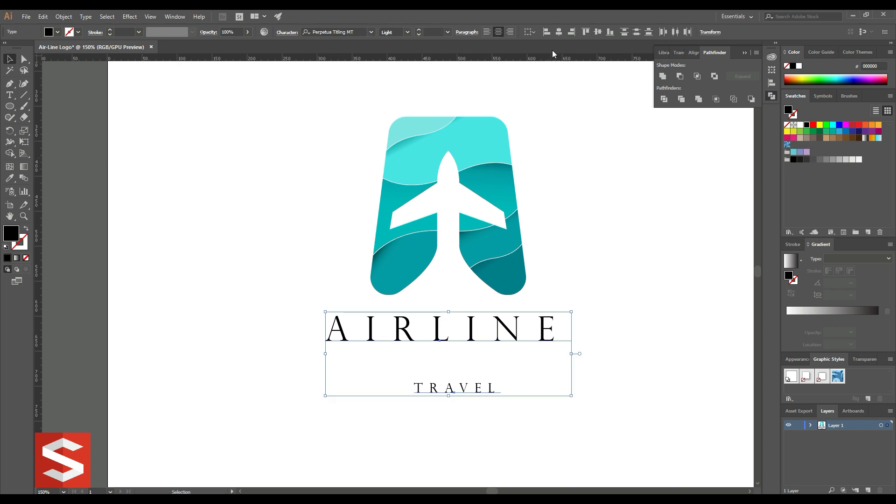
pyautogui.click(558, 32)
pyautogui.click(620, 208)
pyautogui.moveTo(449, 389); pyautogui.dragTo(449, 360)
pyautogui.click(489, 380)
# Group AIRLINE and TRAVEL together, then shrink the plane badge slightly
pyautogui.moveTo(527, 398); pyautogui.dragTo(394, 339)
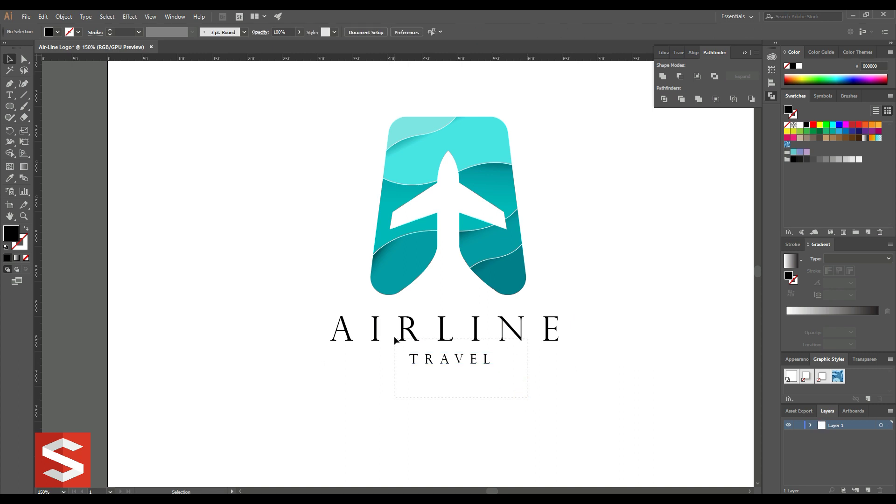
pyautogui.rightClick(404, 336)
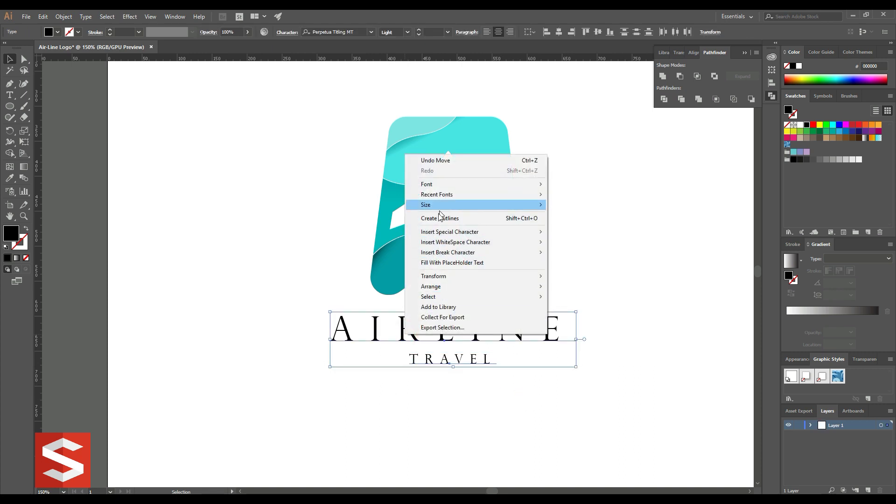
pyautogui.click(63, 16)
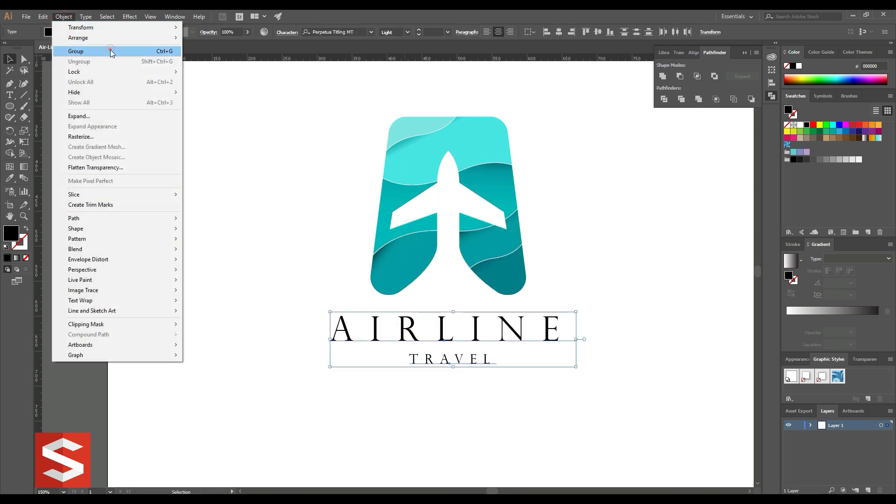
pyautogui.click(112, 52)
pyautogui.click(213, 126)
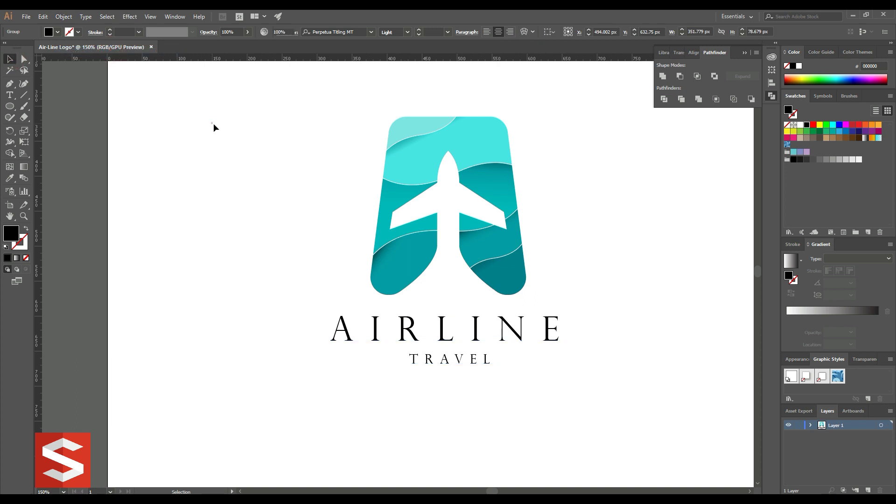
pyautogui.click(498, 264)
pyautogui.moveTo(525, 117); pyautogui.dragTo(517, 126)
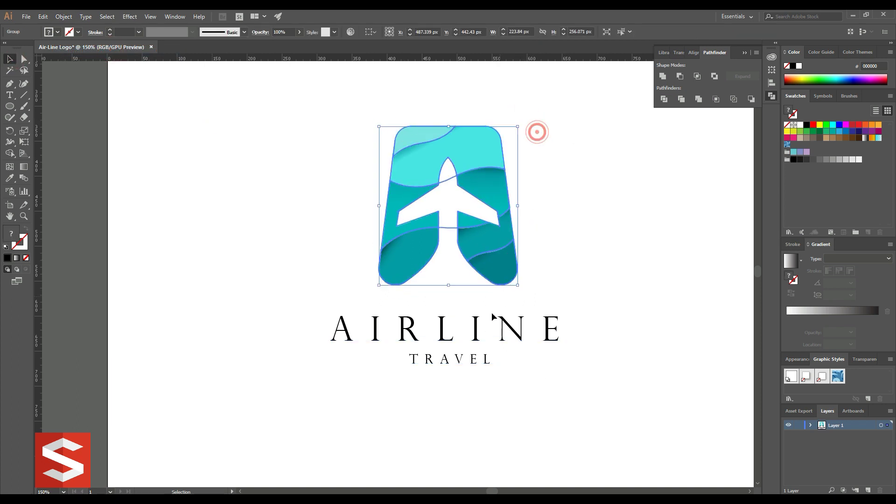
# Colour the AIRLINE TRAVEL text with the badge's dark teal 007f8c
pyautogui.click(475, 340)
pyautogui.press('i')
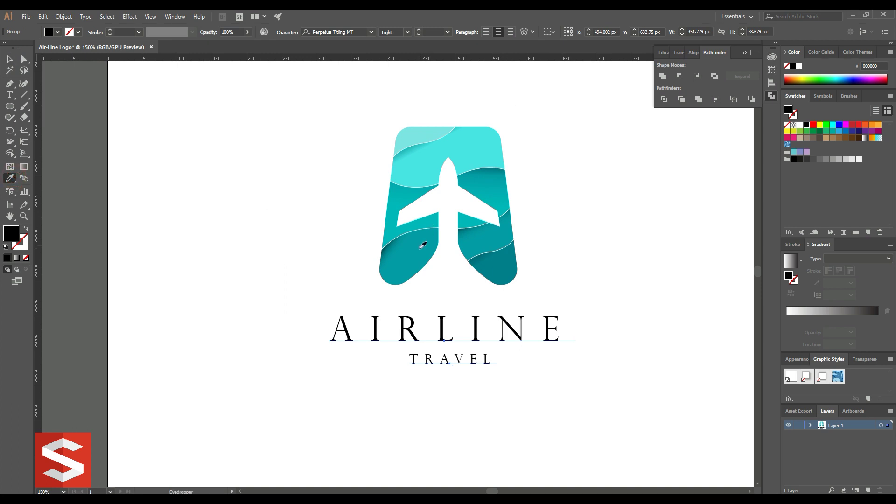
pyautogui.click(420, 249)
pyautogui.click(504, 265)
pyautogui.click(9, 59)
# Centre the badge over the text, then move it down and shrink it
pyautogui.moveTo(299, 161); pyautogui.dragTo(455, 369)
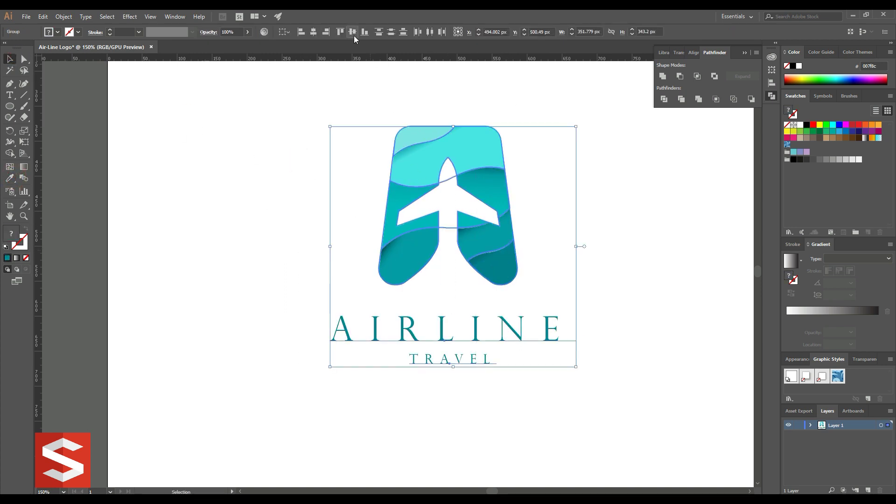
pyautogui.click(314, 33)
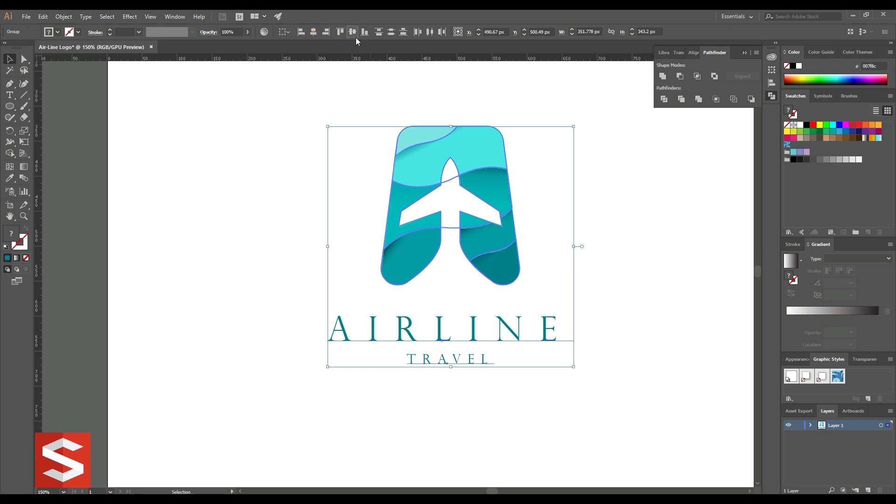
pyautogui.click(336, 114)
pyautogui.moveTo(473, 154); pyautogui.dragTo(473, 164)
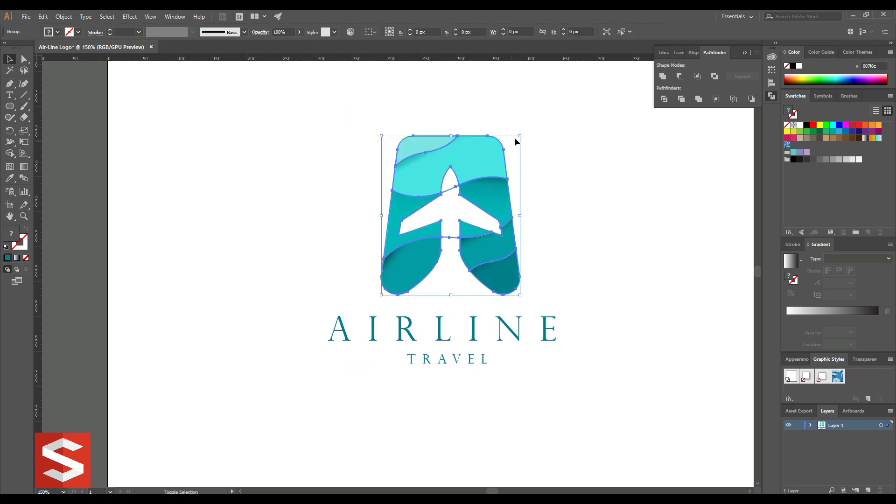
pyautogui.moveTo(518, 136); pyautogui.dragTo(477, 192)
# Group badge and wordmark, then centre the group on the artboard at 500, 500 px
pyautogui.click(542, 192)
pyautogui.moveTo(560, 396); pyautogui.dragTo(306, 231)
pyautogui.rightClick(450, 227)
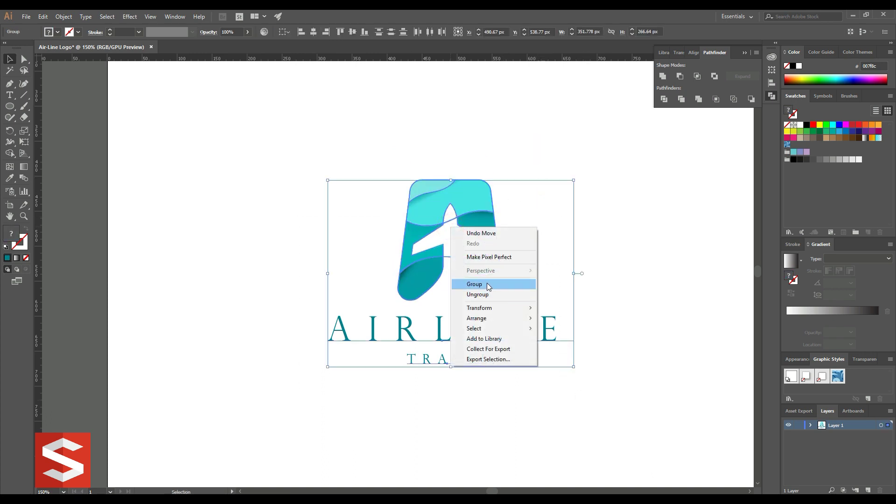
pyautogui.click(506, 283)
pyautogui.click(286, 36)
pyautogui.click(301, 63)
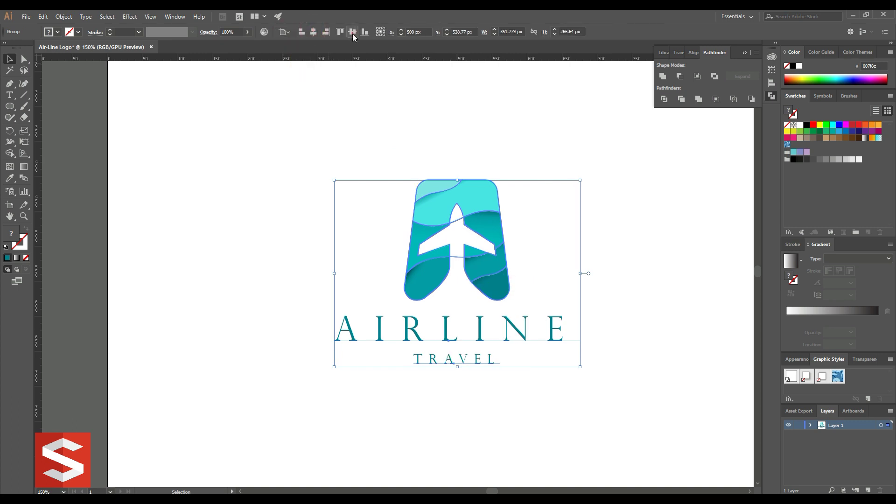
pyautogui.click(351, 32)
pyautogui.click(504, 116)
pyautogui.hotkey('ctrl', '1')
# Enlarge the logo group to about 649 × 492 px and check its placement
pyautogui.click(496, 145)
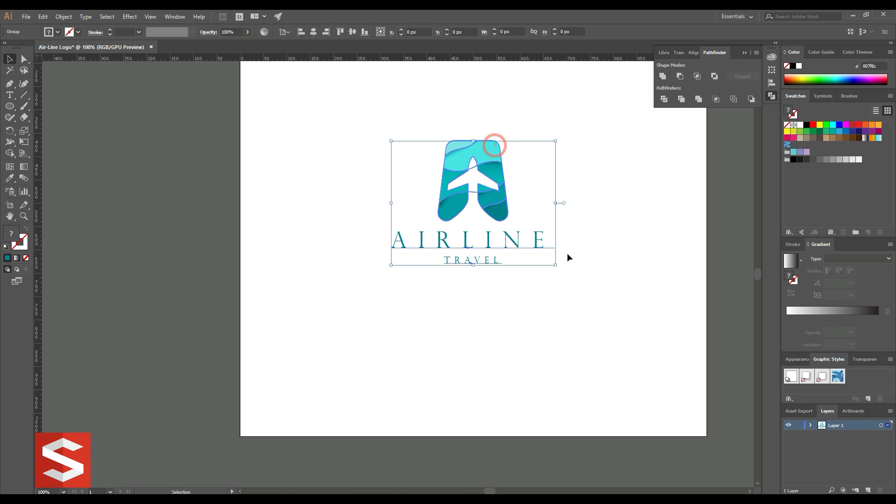
pyautogui.moveTo(556, 266); pyautogui.dragTo(617, 311)
pyautogui.click(640, 194)
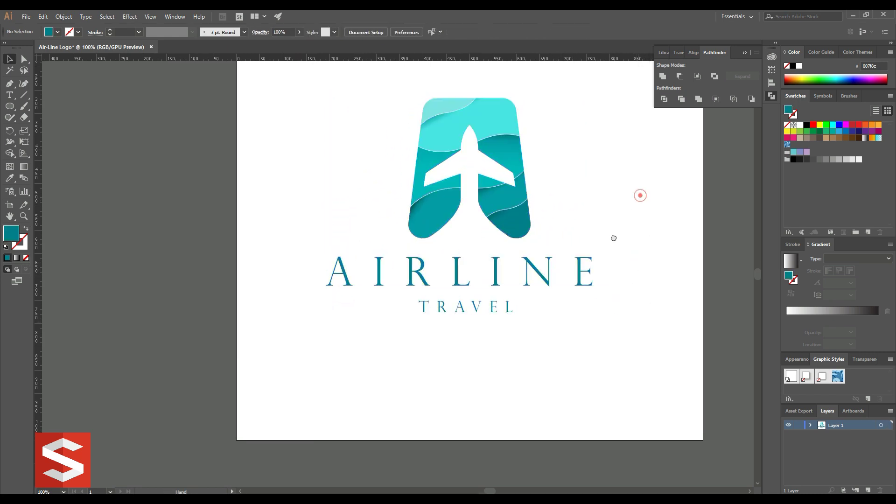
pyautogui.moveTo(514, 207); pyautogui.dragTo(485, 257)
pyautogui.click(484, 253)
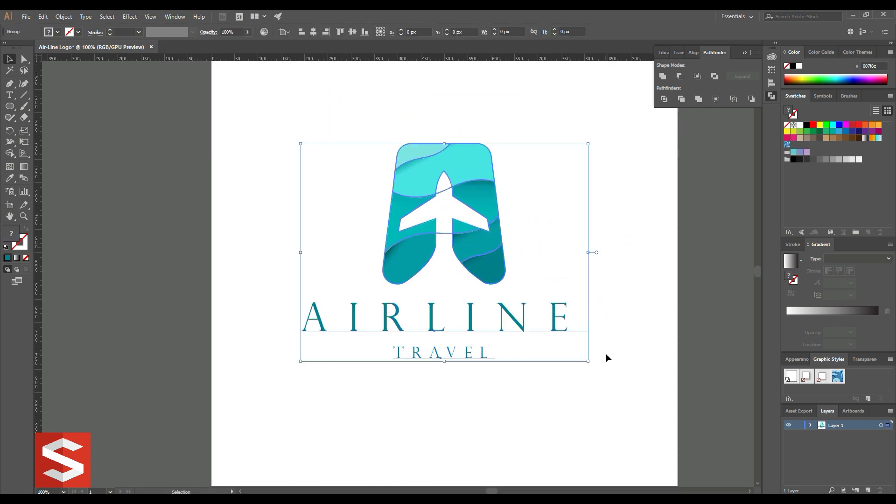
pyautogui.moveTo(589, 361); pyautogui.dragTo(595, 366)
pyautogui.click(630, 308)
pyautogui.scroll(-2, 628, 297)
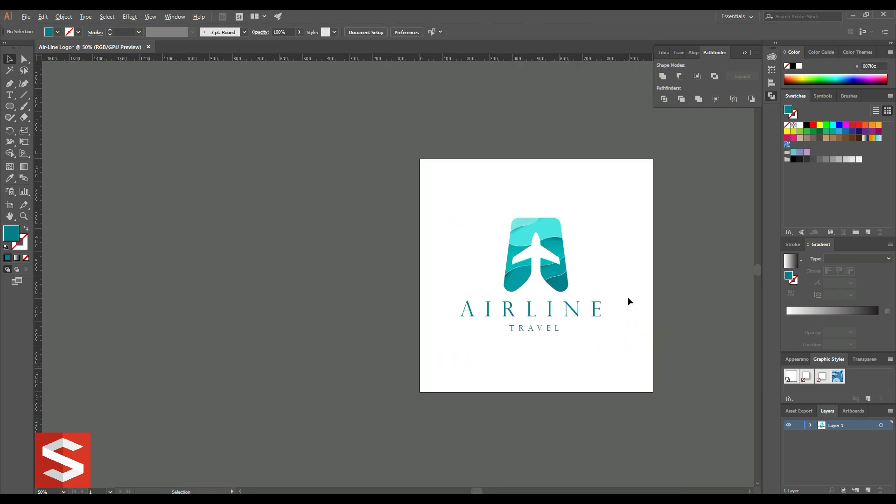
pyautogui.scroll(1, 627, 296)
pyautogui.hotkey('ctrl', 'a')
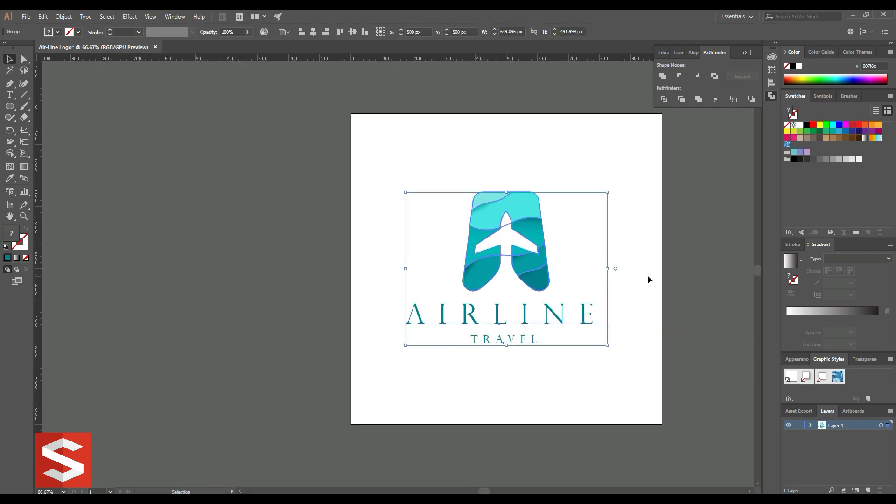
pyautogui.click(647, 275)
pyautogui.scroll(1, 646, 274)
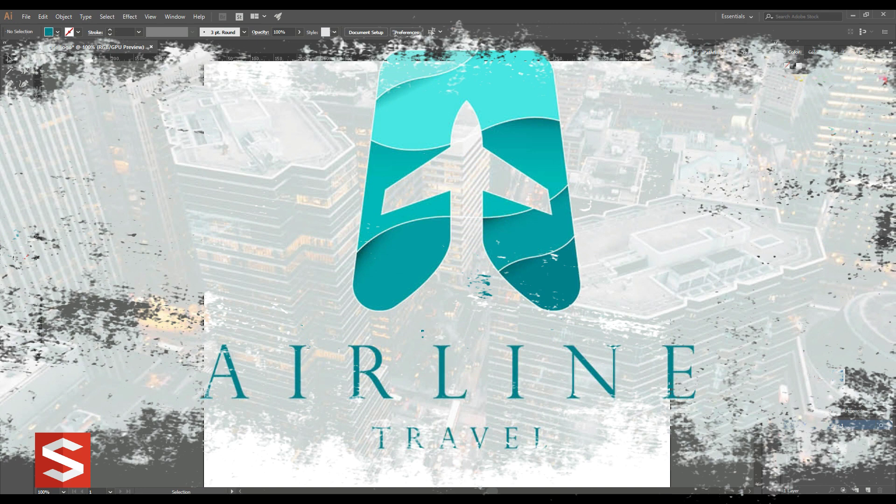